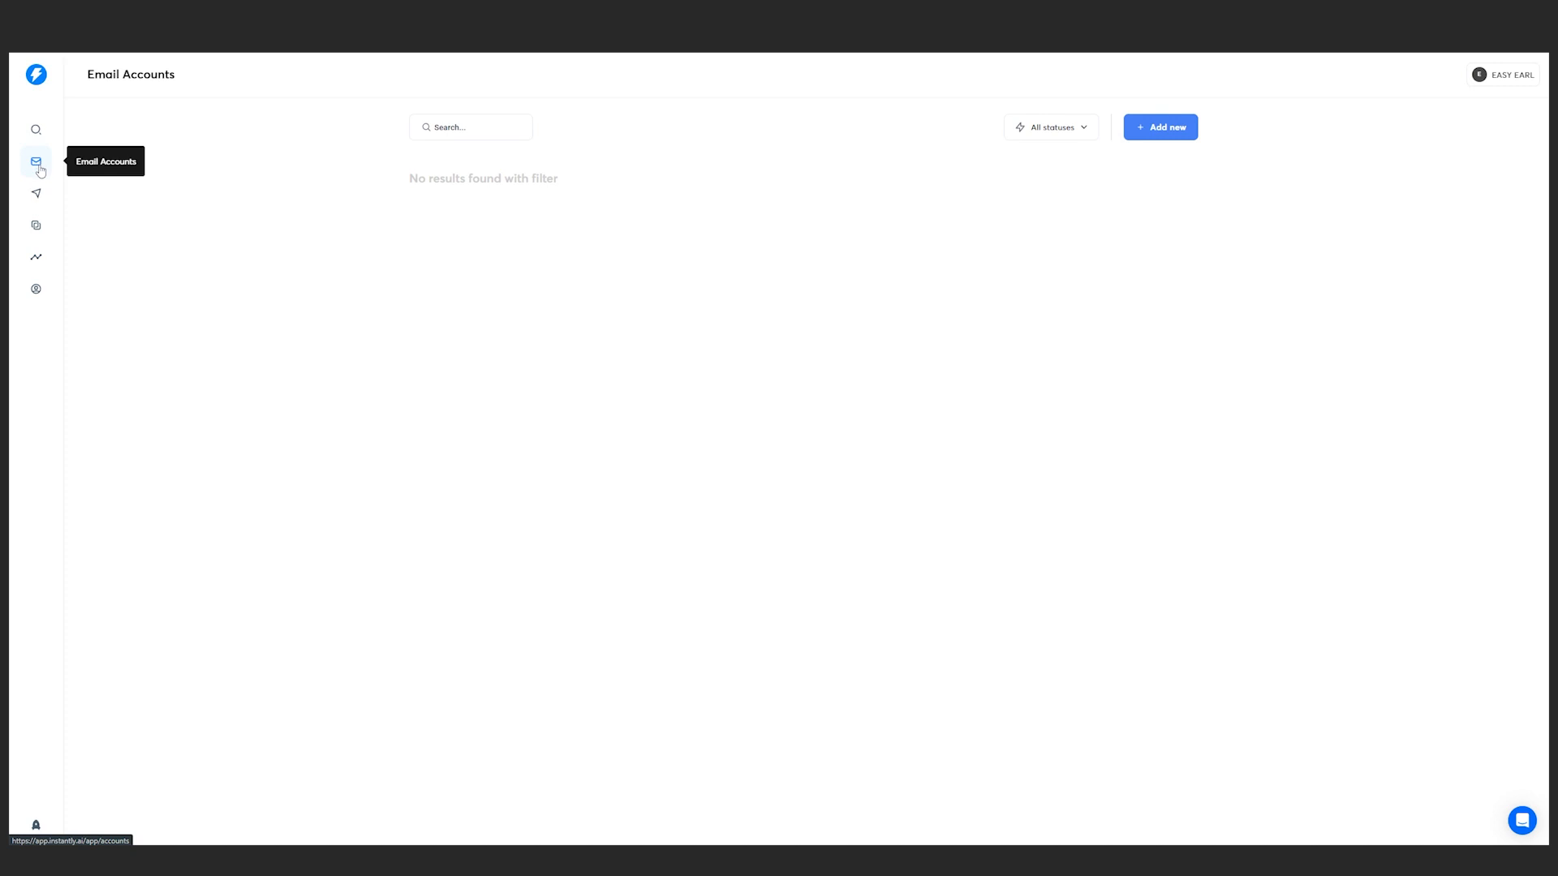
Step: Start connecting a new Gmail / G-Suite email account, confirm that IMAP is enabled and choose the oAuth connection option
{"action": "left_click", "coordinate": [1186, 138]}
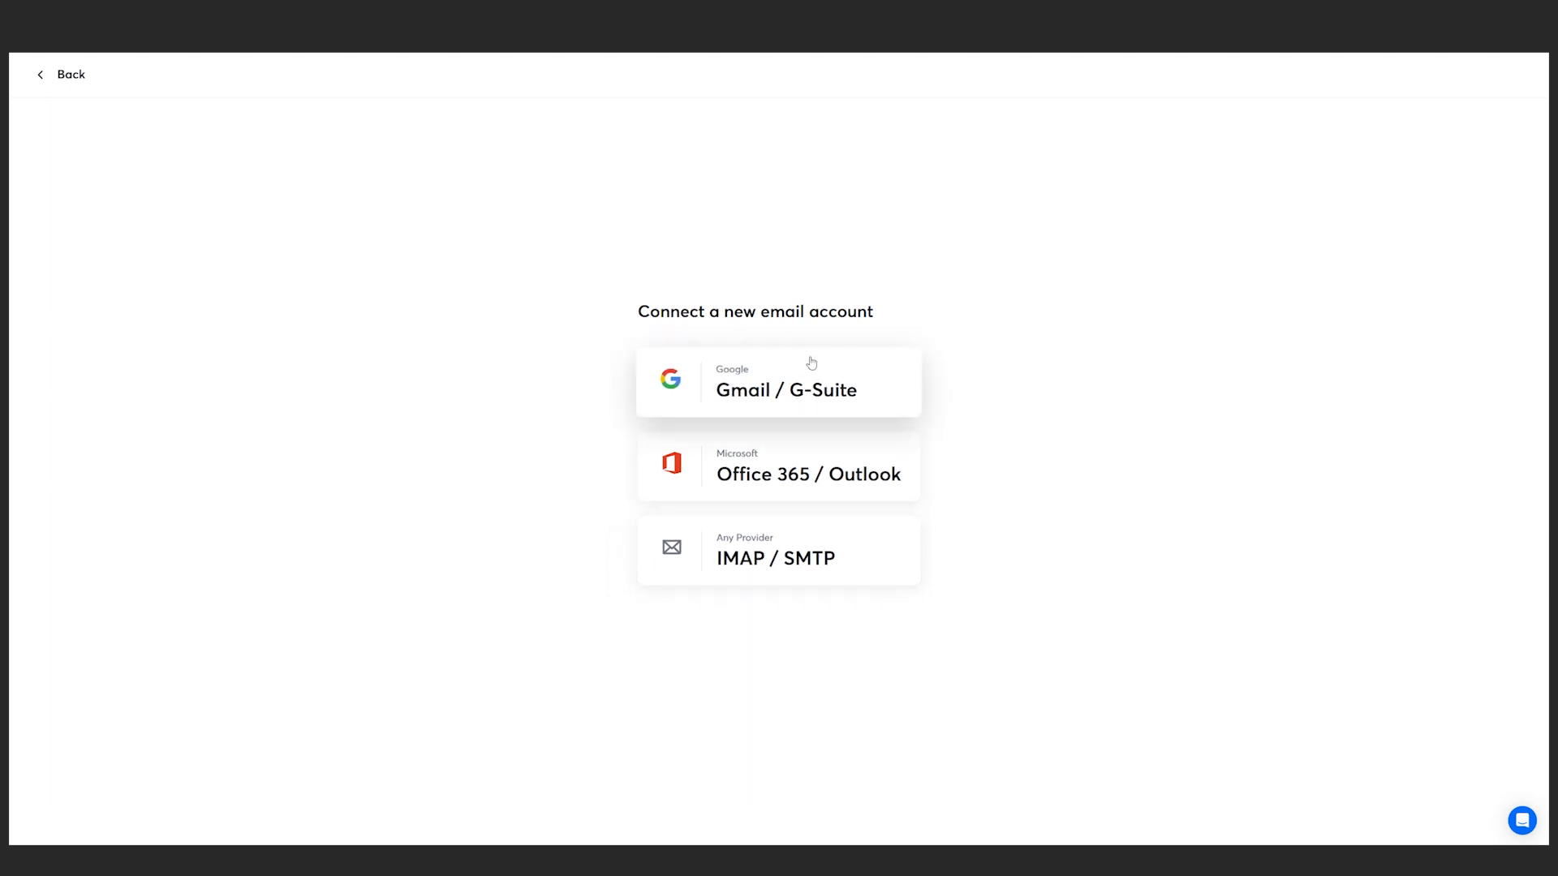
{"action": "left_click", "coordinate": [770, 384]}
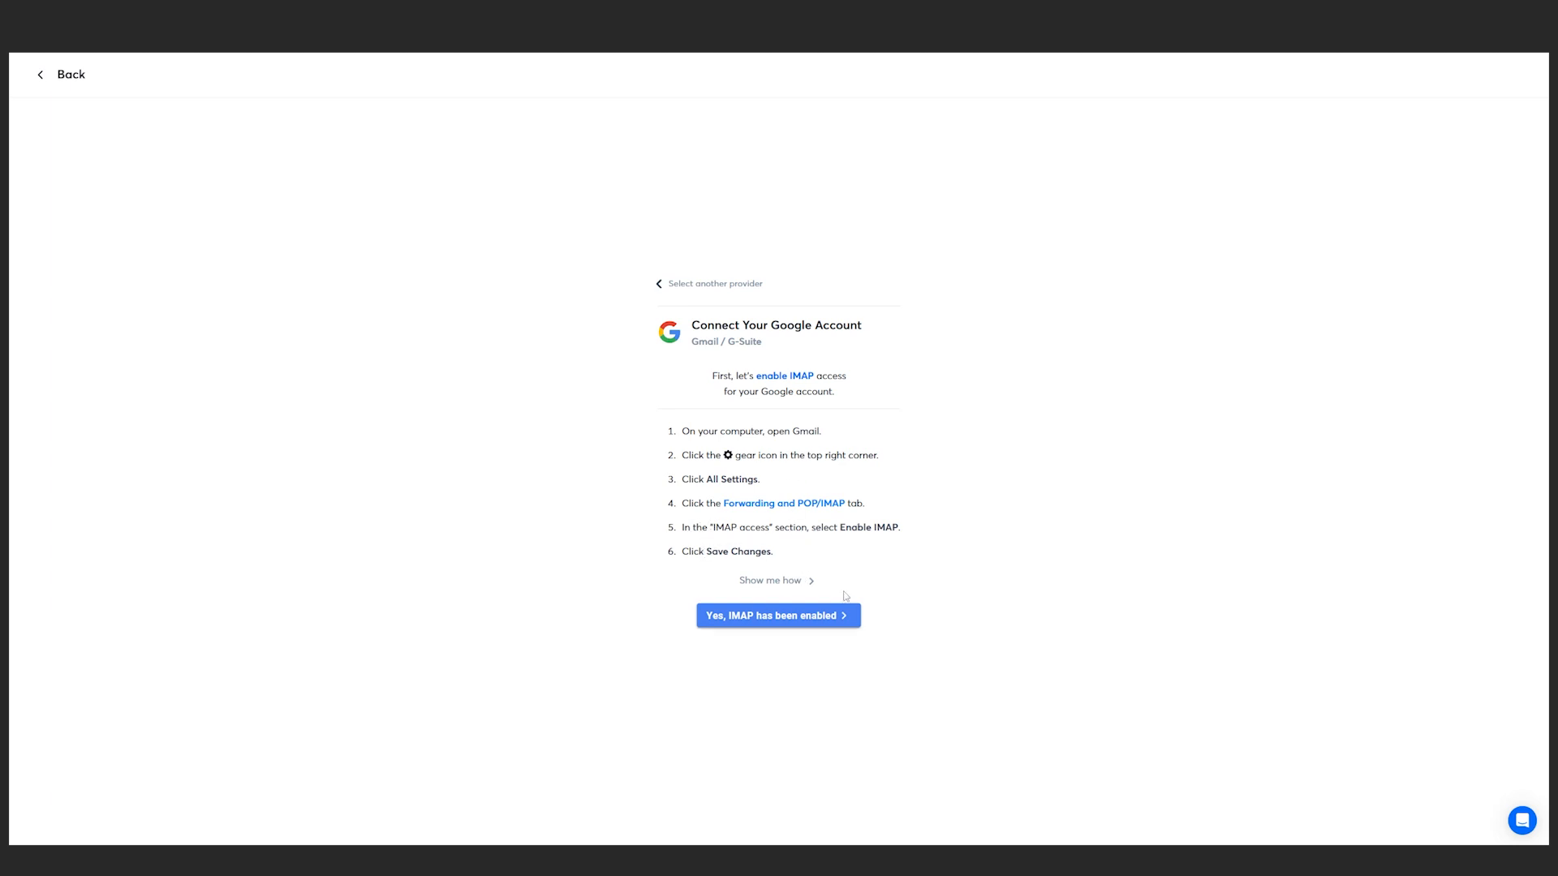
{"action": "left_click", "coordinate": [779, 631]}
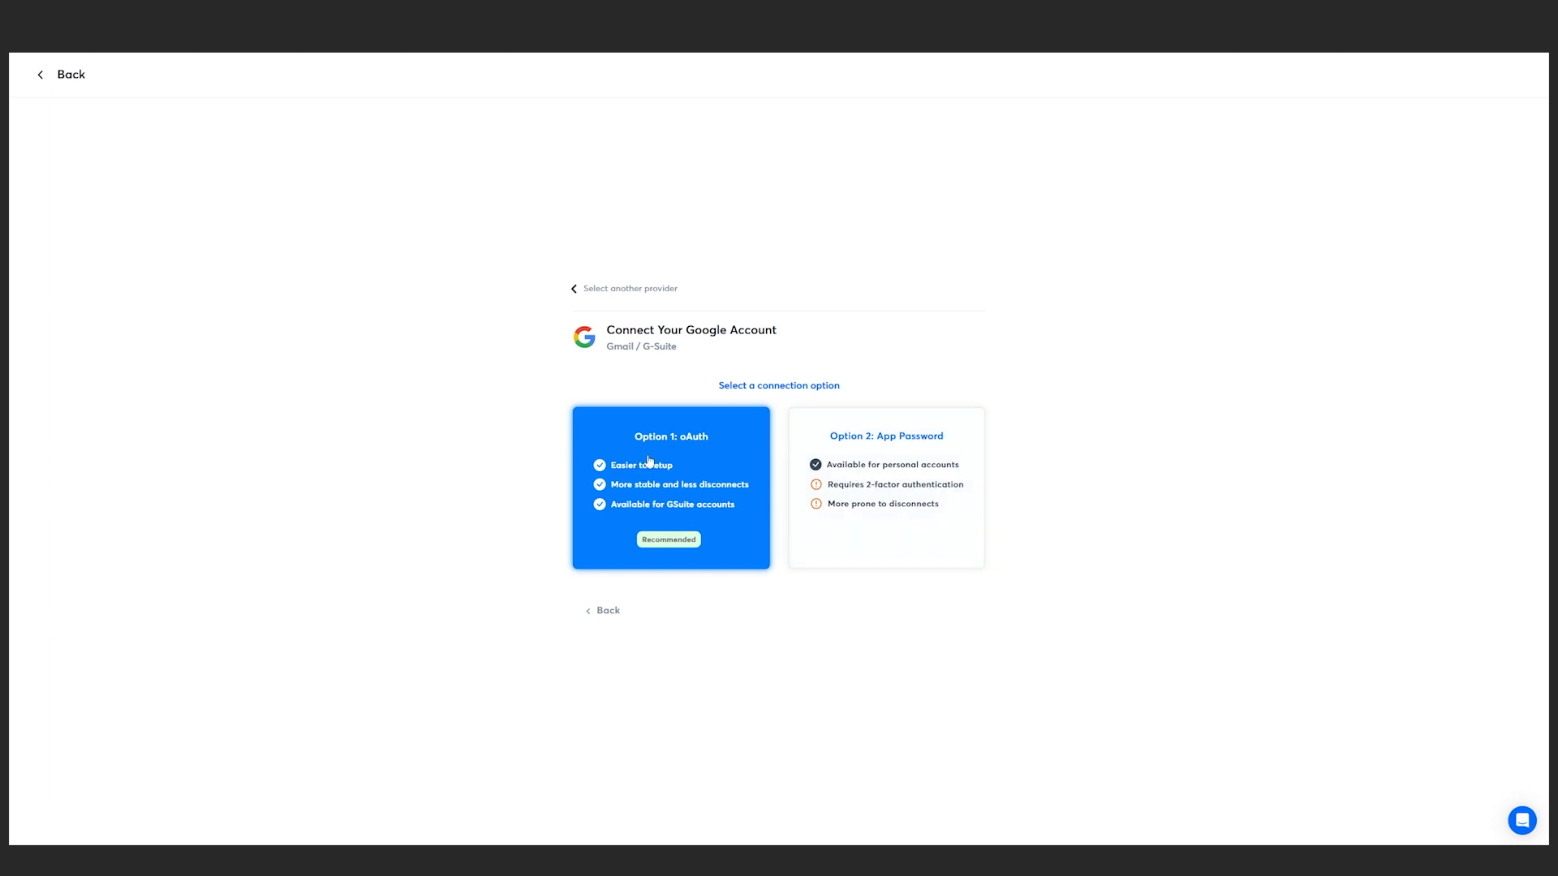
{"action": "left_click", "coordinate": [701, 488]}
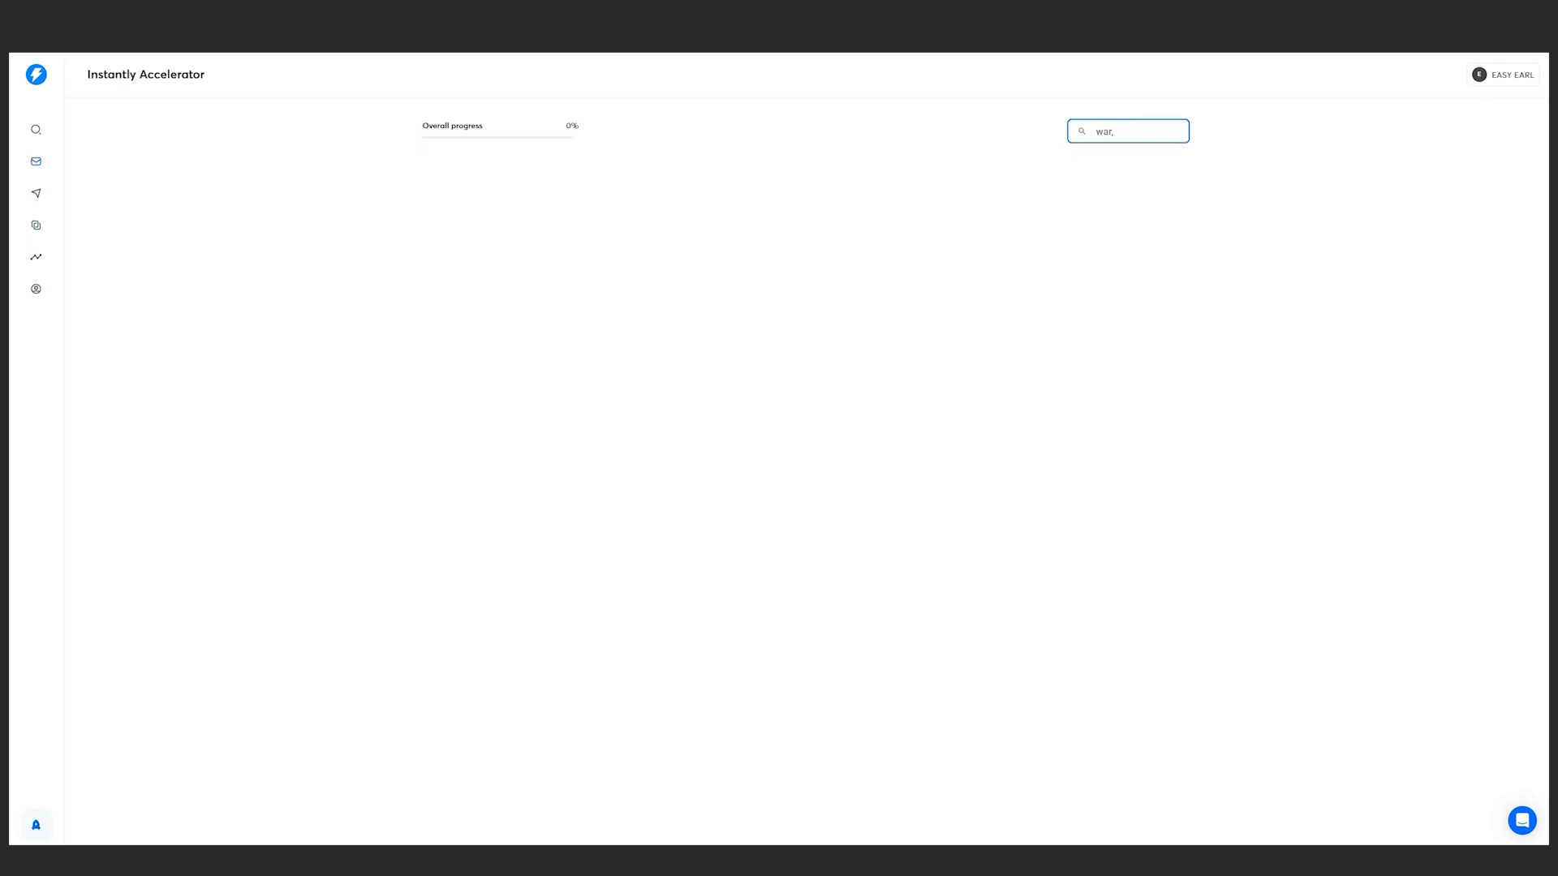
Step: Create a new campaign named COLD OUTREACH 1
{"action": "left_click", "coordinate": [36, 193]}
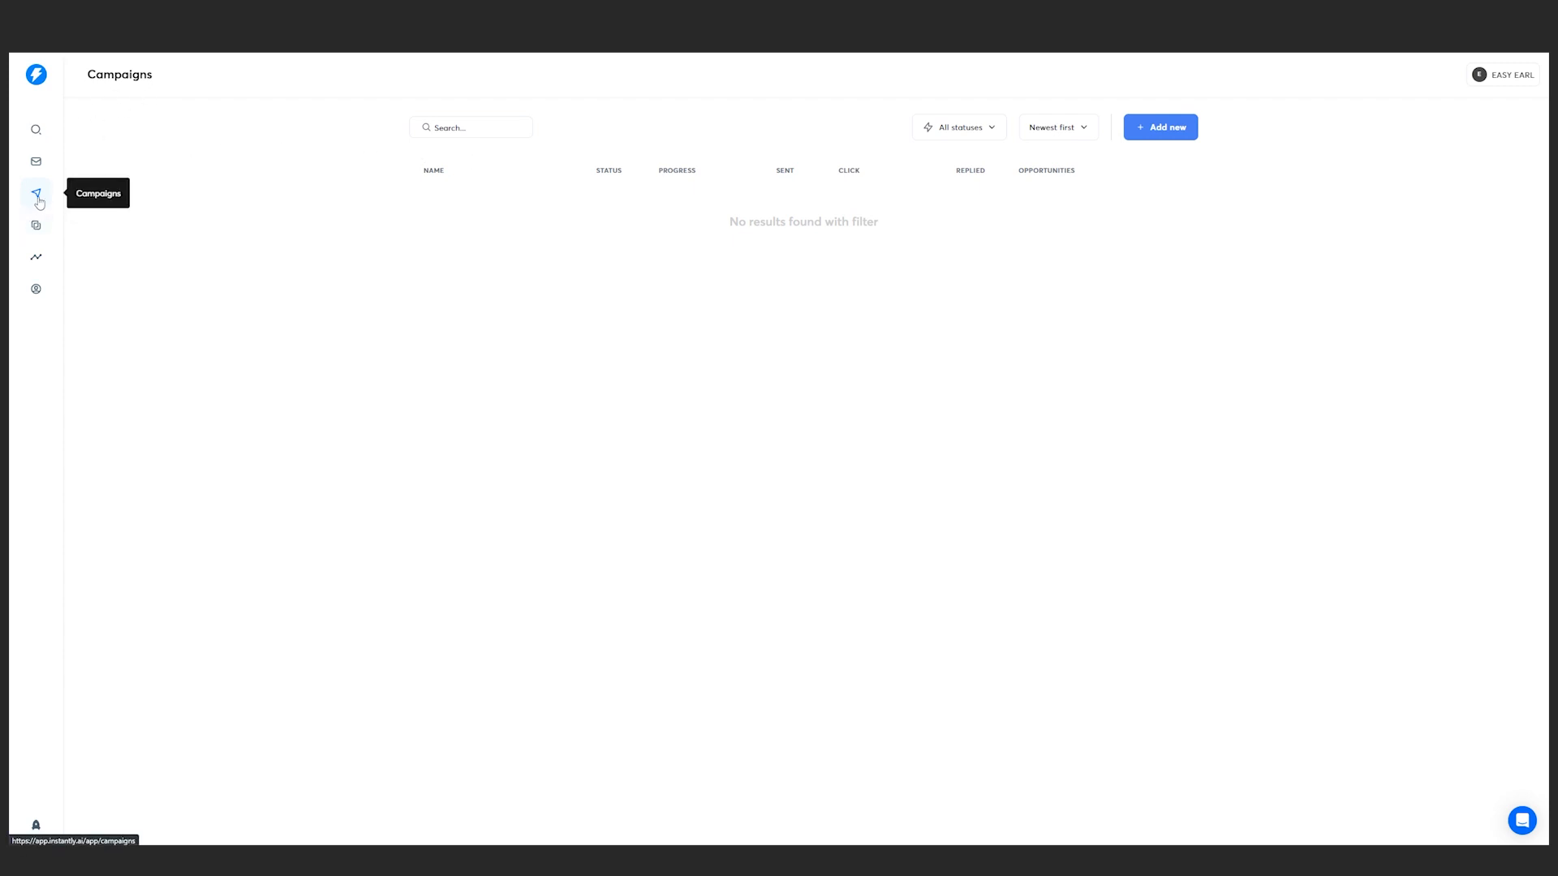
{"action": "left_click", "coordinate": [1167, 128]}
{"action": "triple_click", "coordinate": [758, 316]}
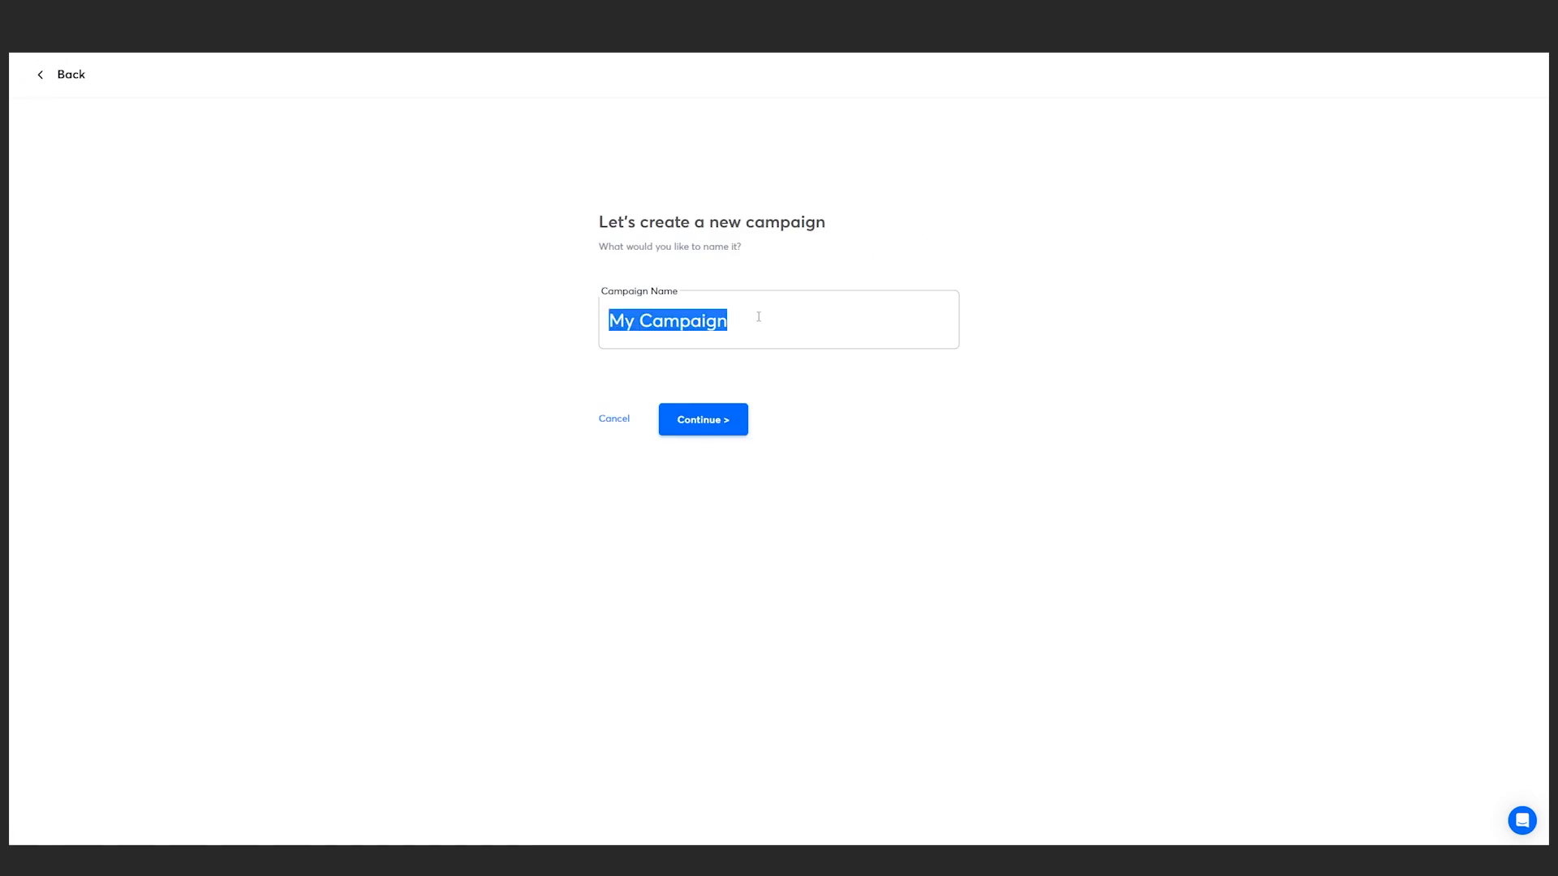
{"action": "type", "text": "COLD OUTREACH"}
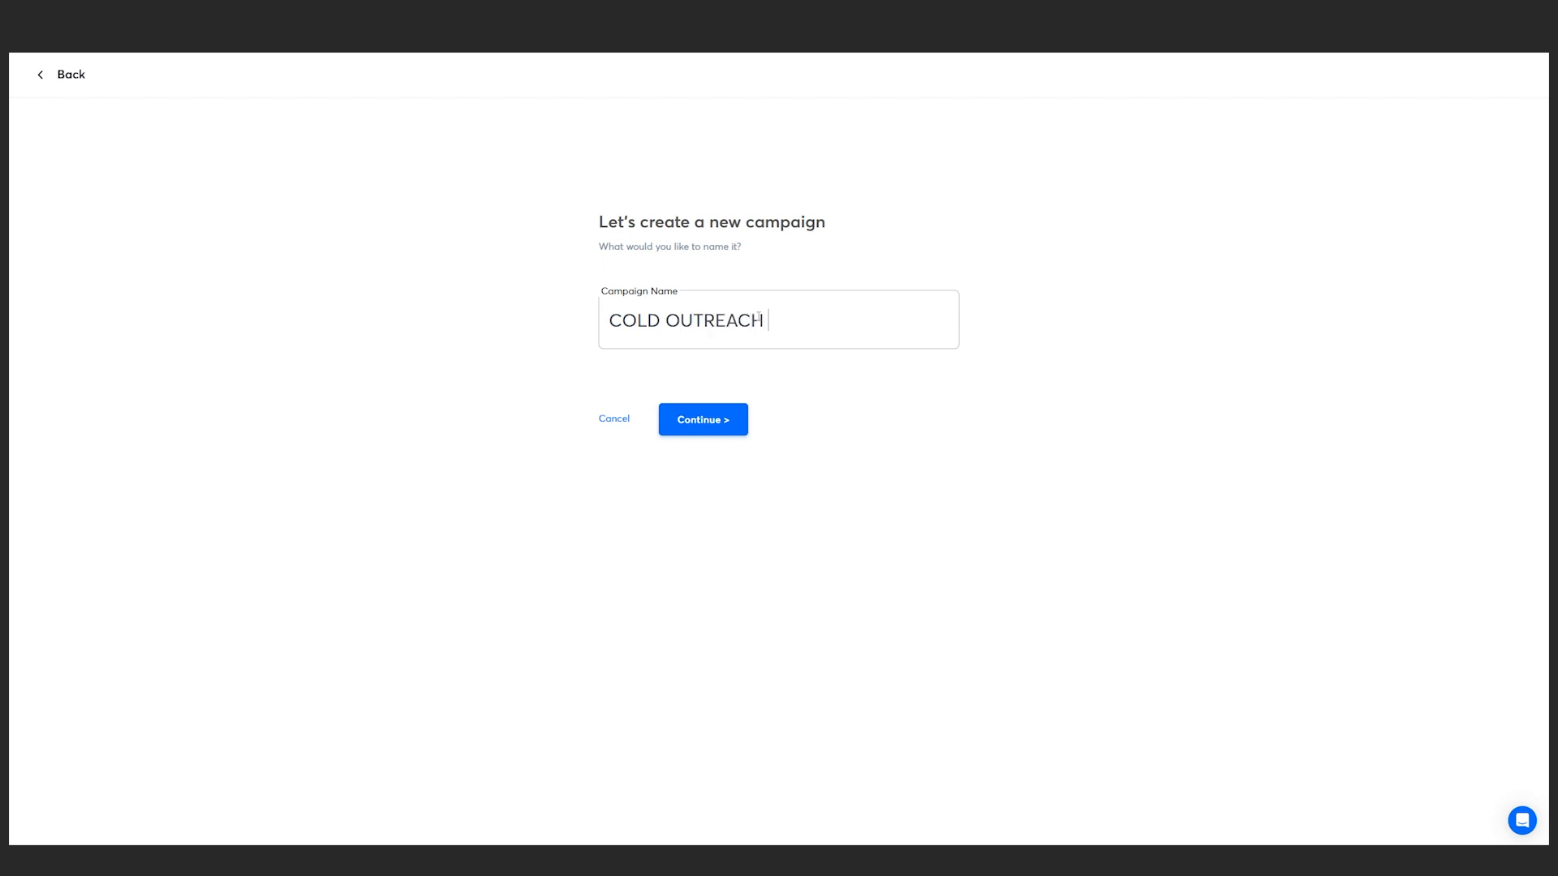
{"action": "type", "text": " 1"}
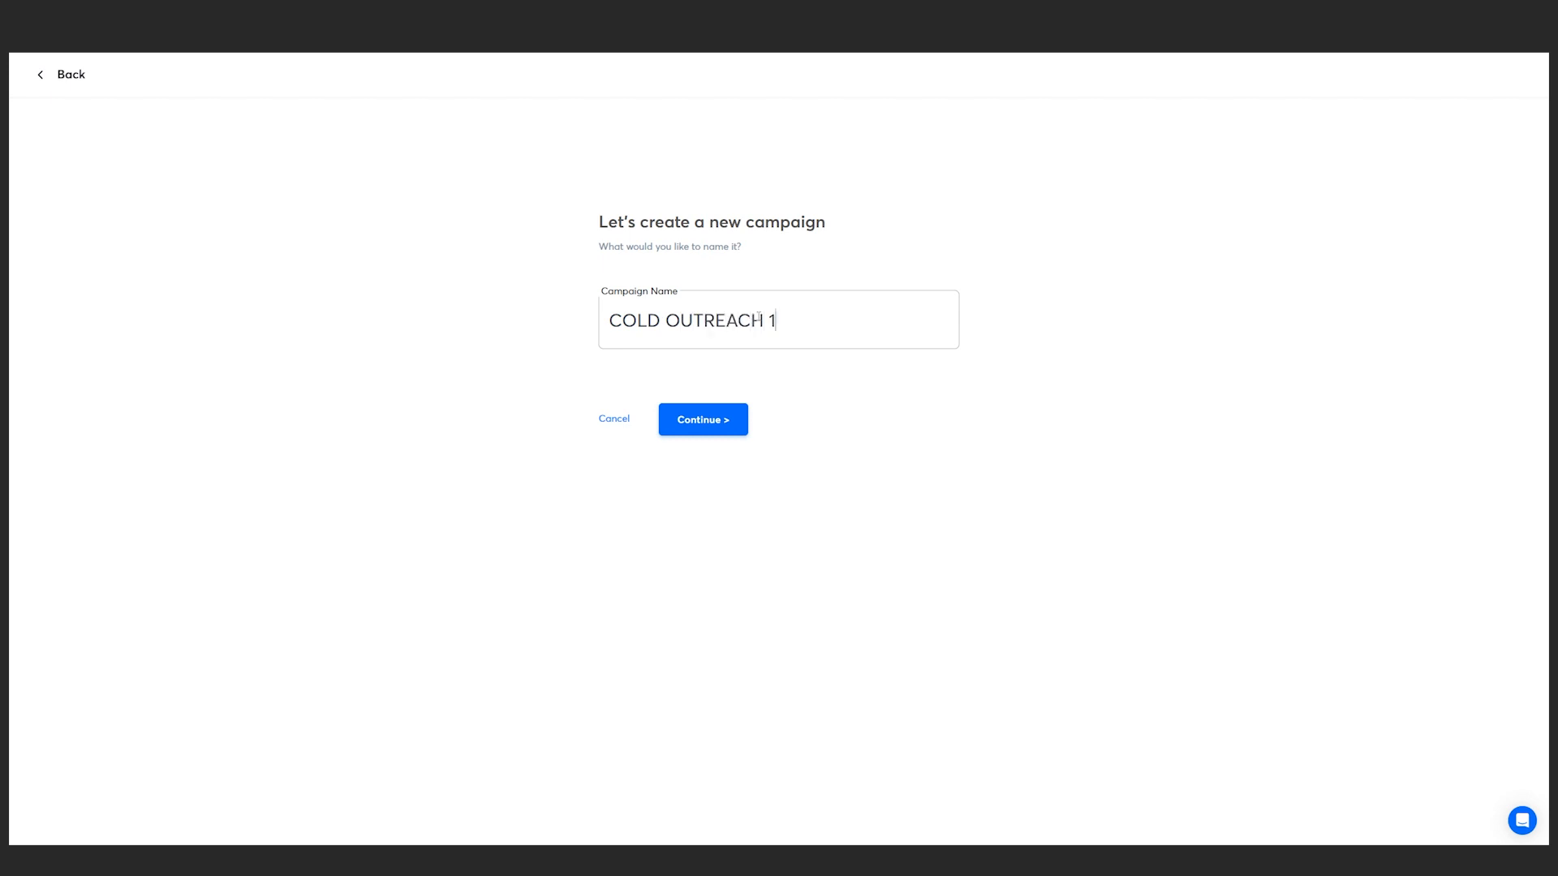
{"action": "left_click", "coordinate": [723, 414]}
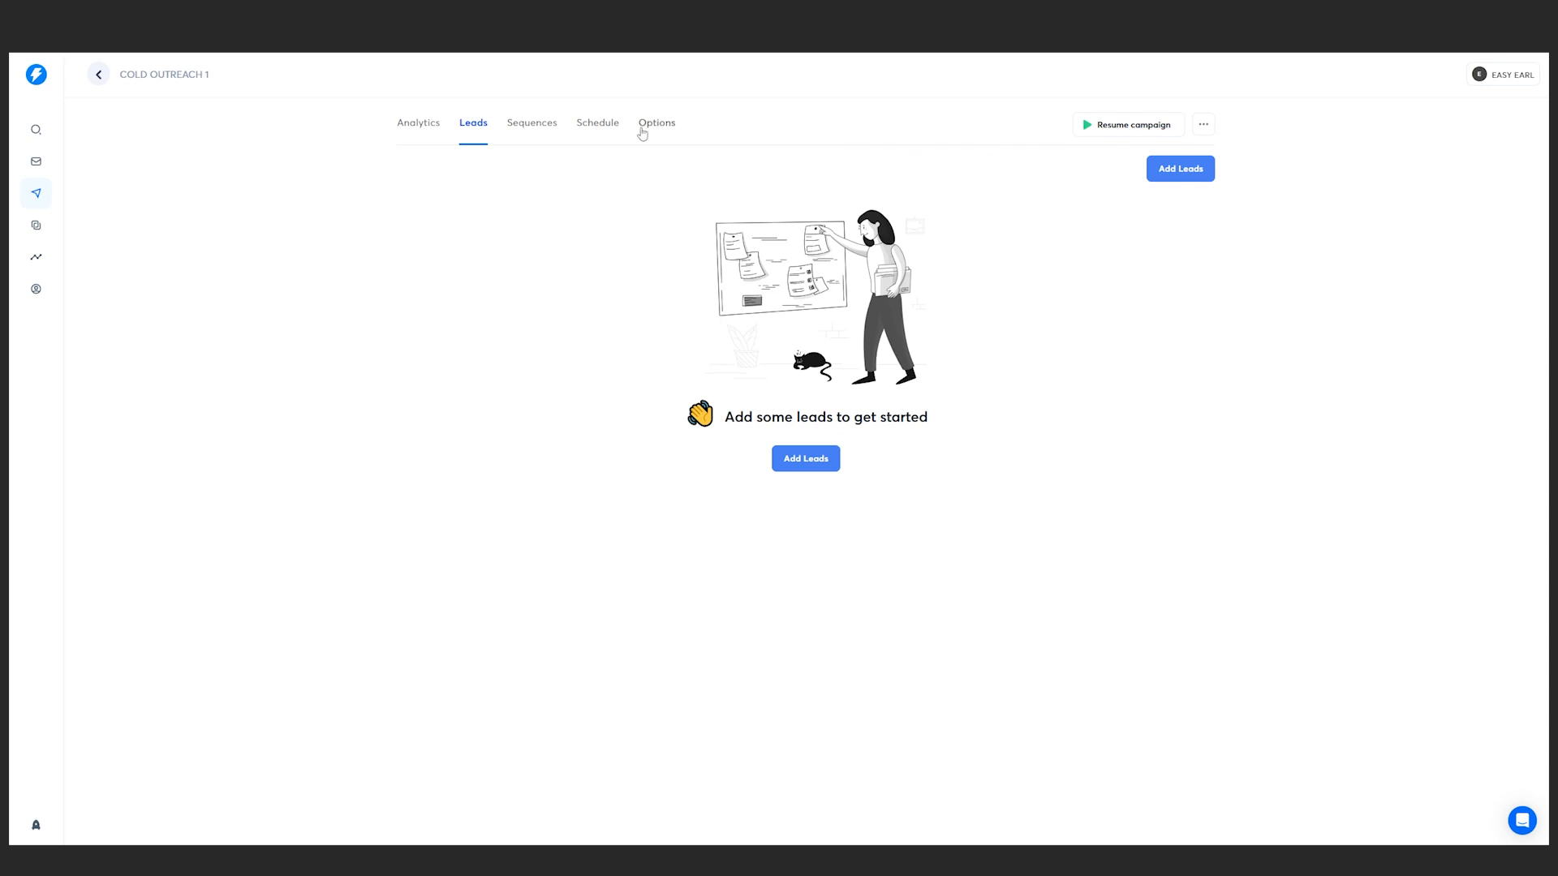
Step: Choose Lead Finder as the source of the campaign's leads and filter people by the job title CEO
{"action": "left_click", "coordinate": [809, 462]}
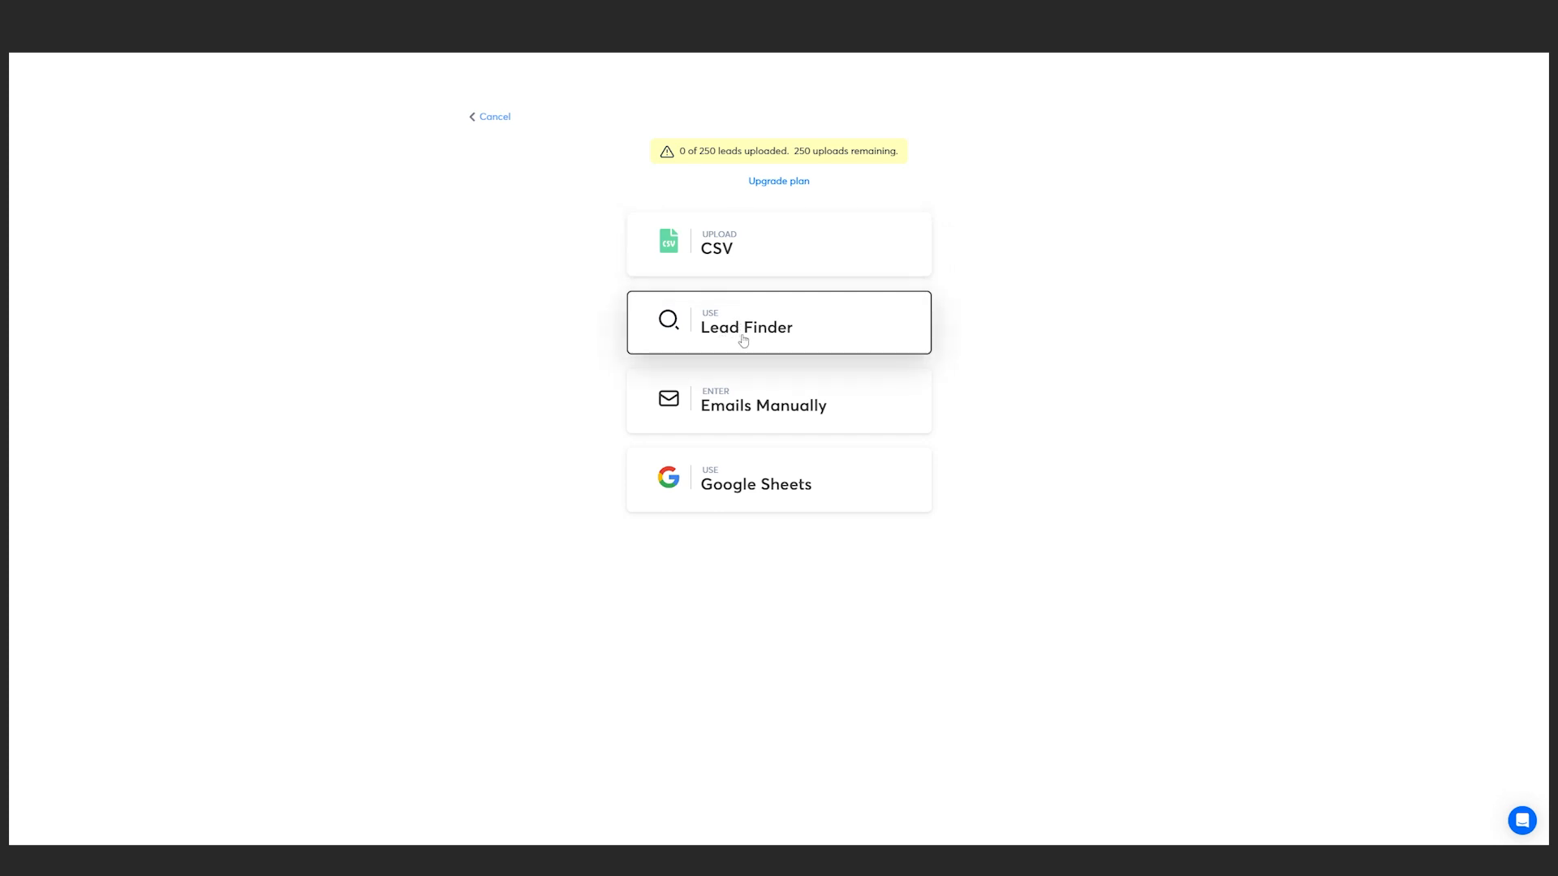
{"action": "left_click", "coordinate": [808, 333]}
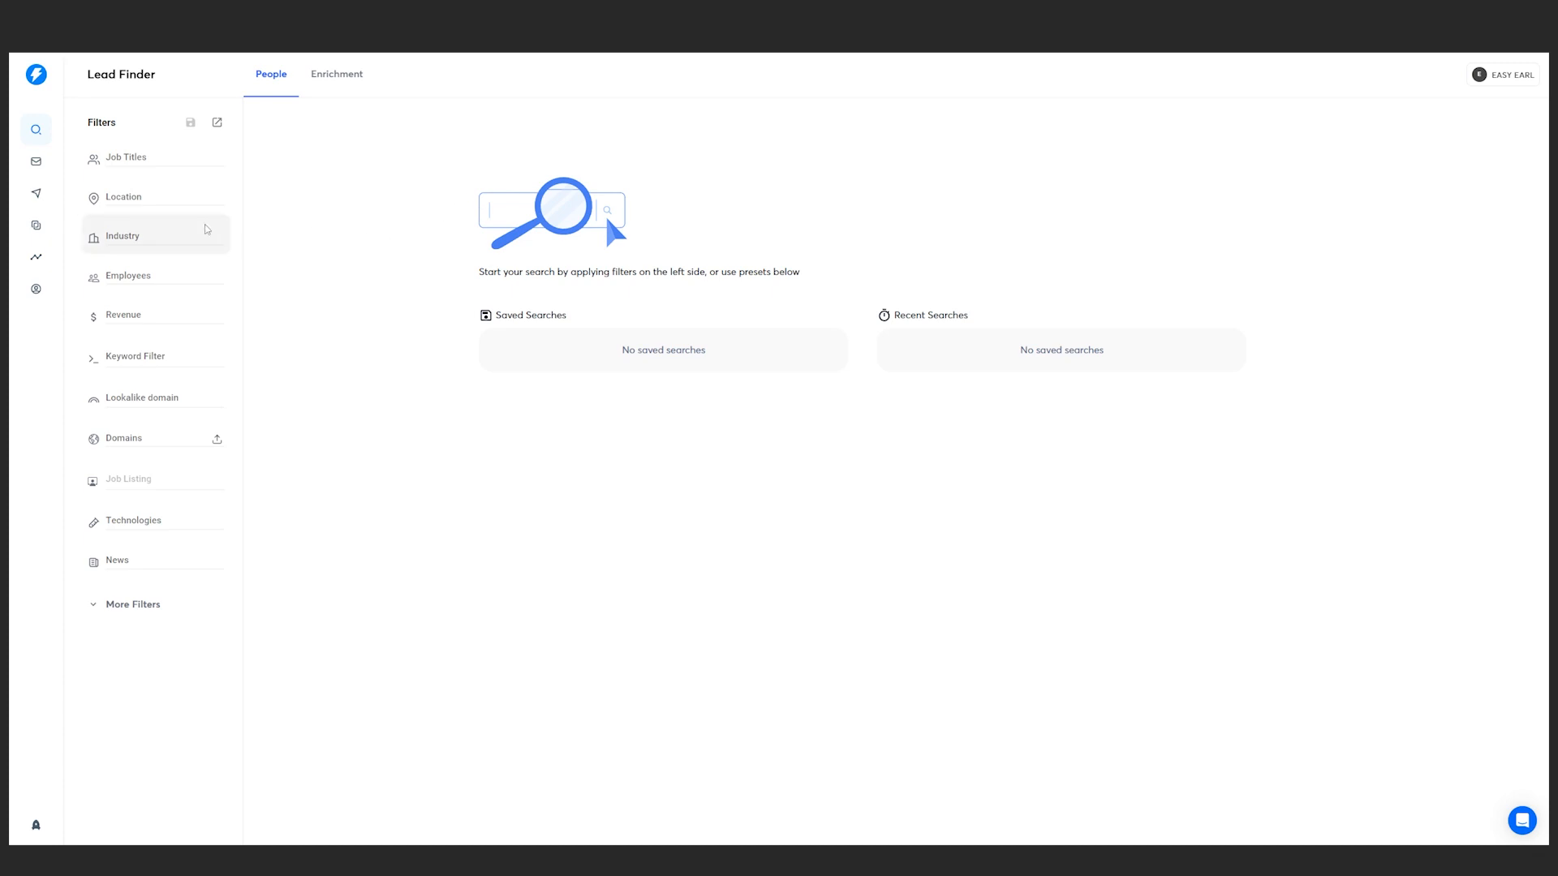
{"action": "left_click", "coordinate": [158, 160]}
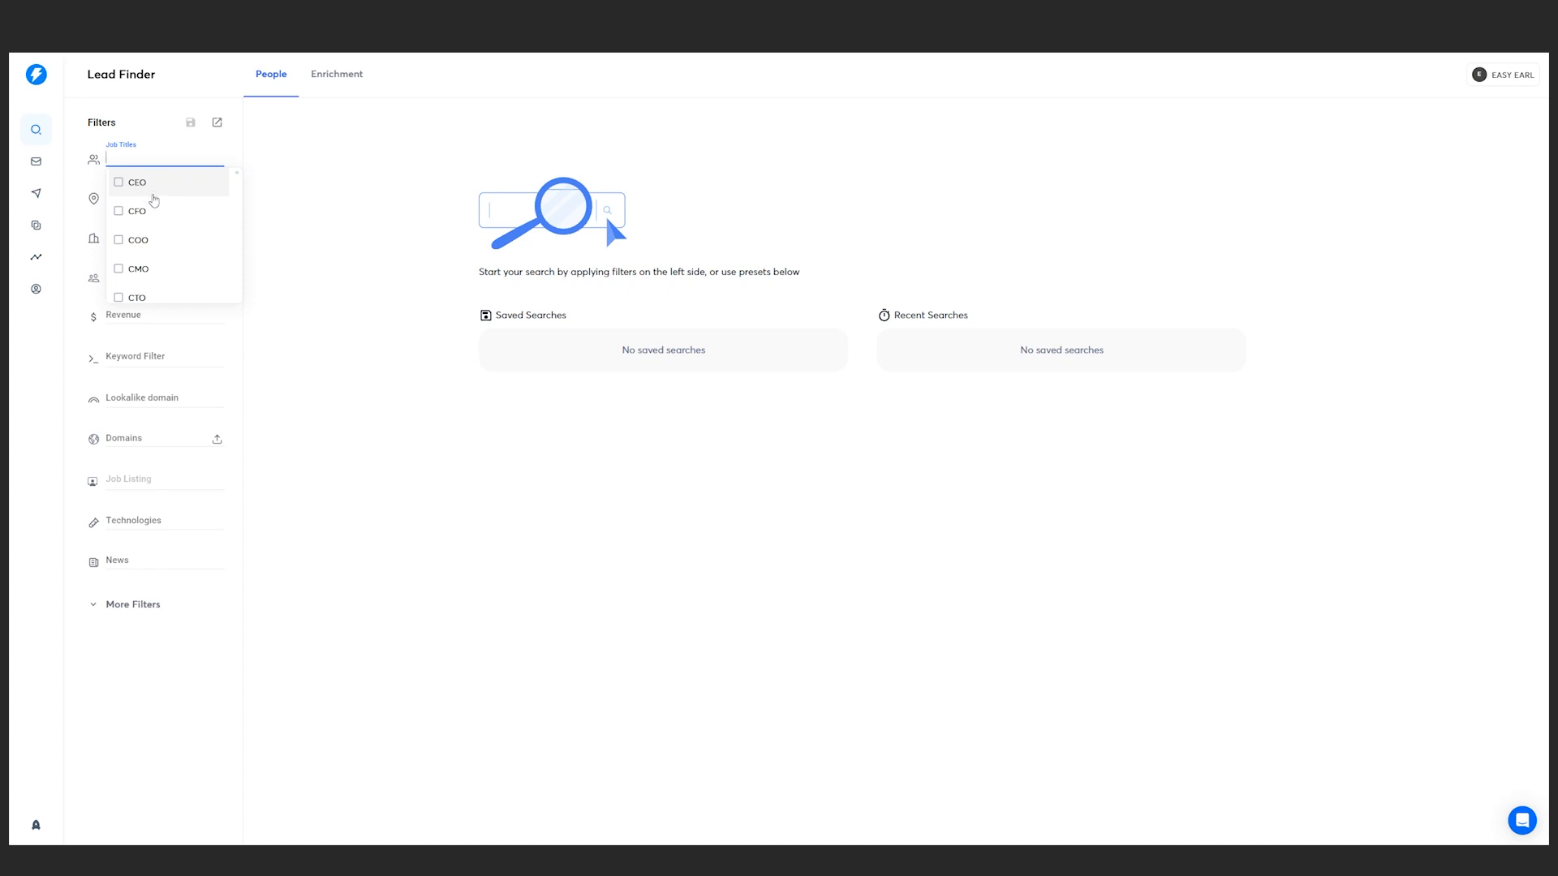
{"action": "scroll", "coordinate": [166, 252], "scroll_direction": "down", "scroll_amount": 1}
{"action": "scroll", "coordinate": [179, 256], "scroll_direction": "down", "scroll_amount": 5}
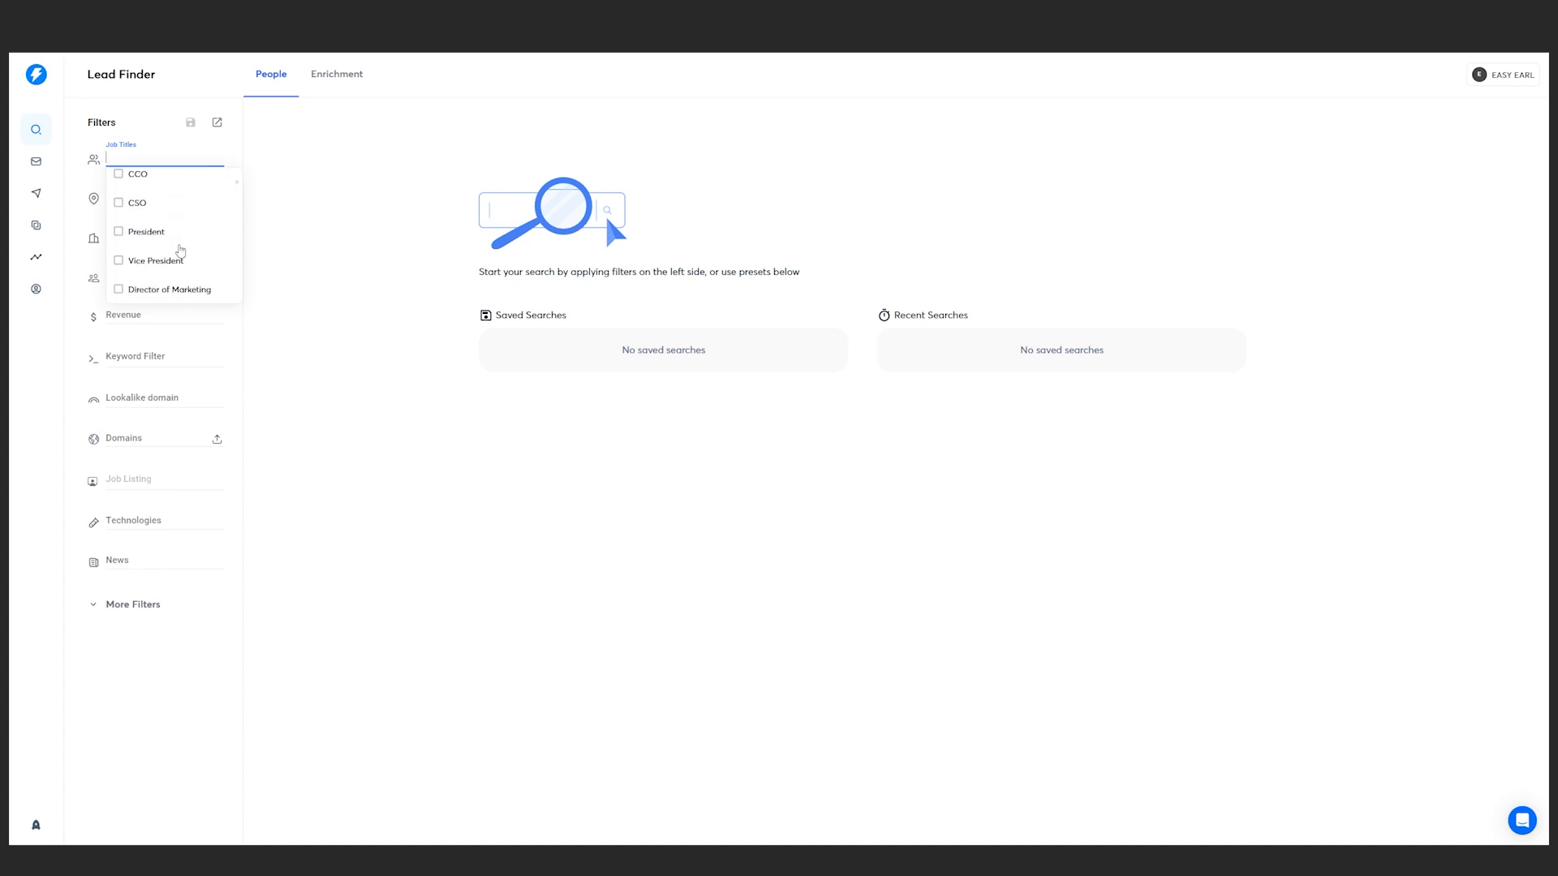
{"action": "scroll", "coordinate": [177, 265], "scroll_direction": "down", "scroll_amount": 6}
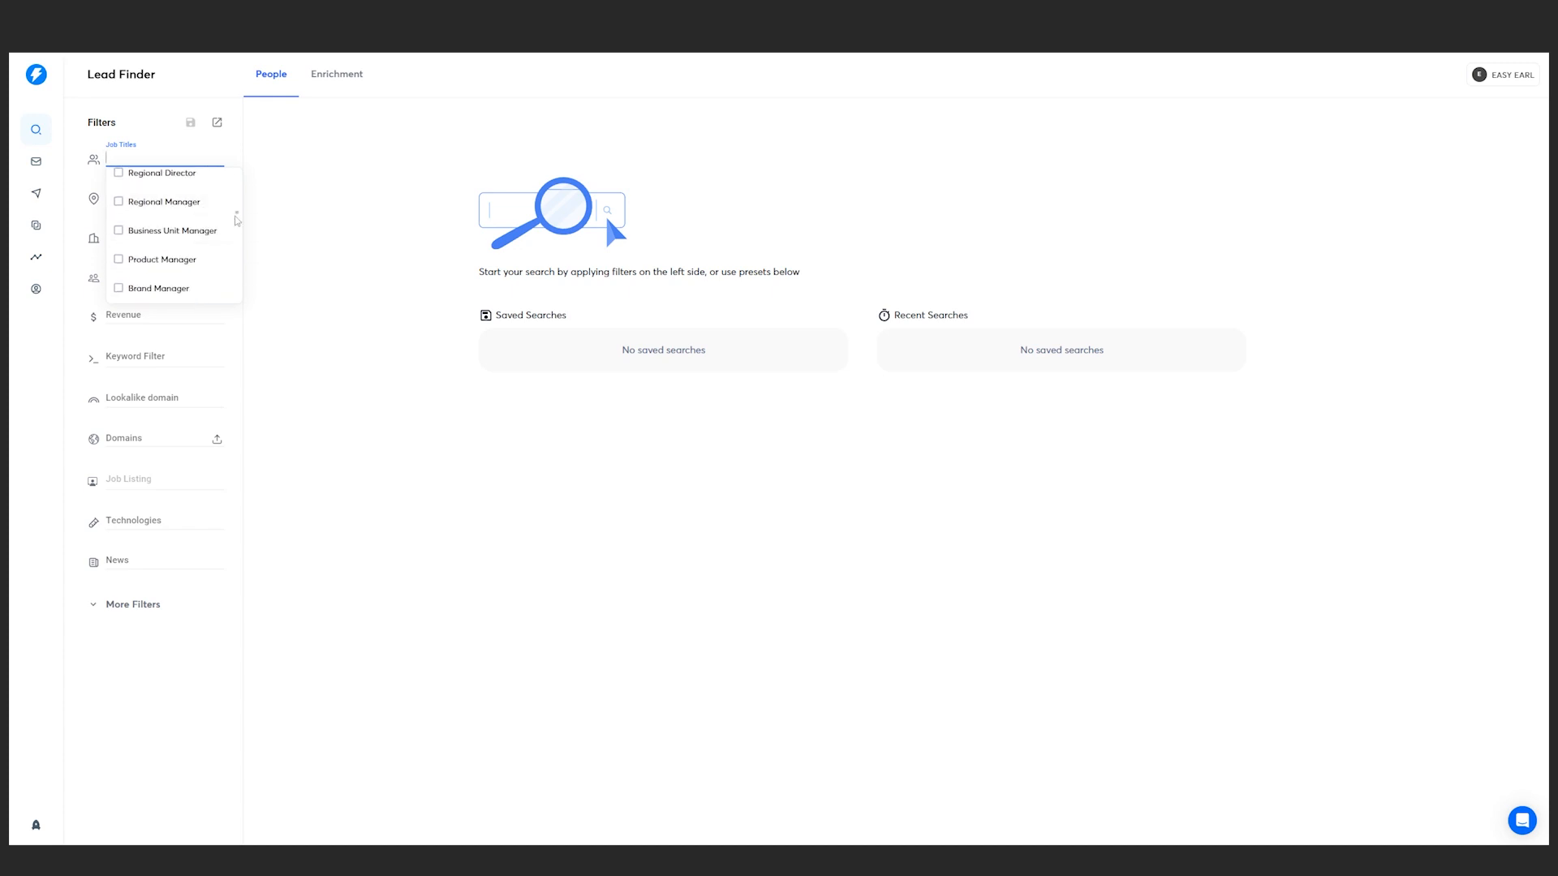
{"action": "scroll", "coordinate": [197, 240], "scroll_direction": "down", "scroll_amount": 5}
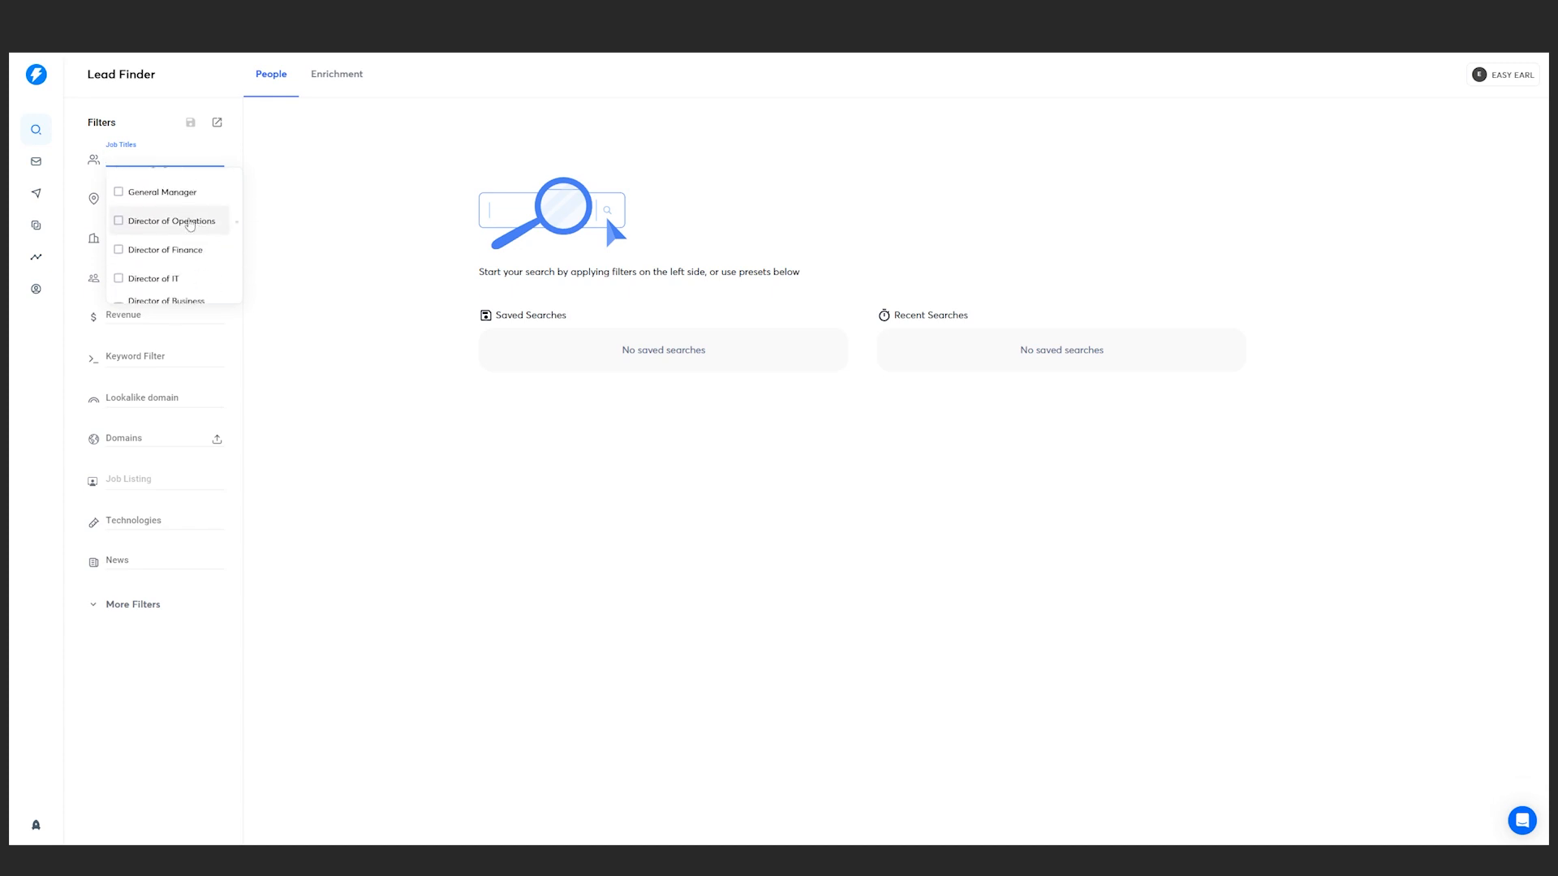
{"action": "scroll", "coordinate": [199, 223], "scroll_direction": "down", "scroll_amount": 3}
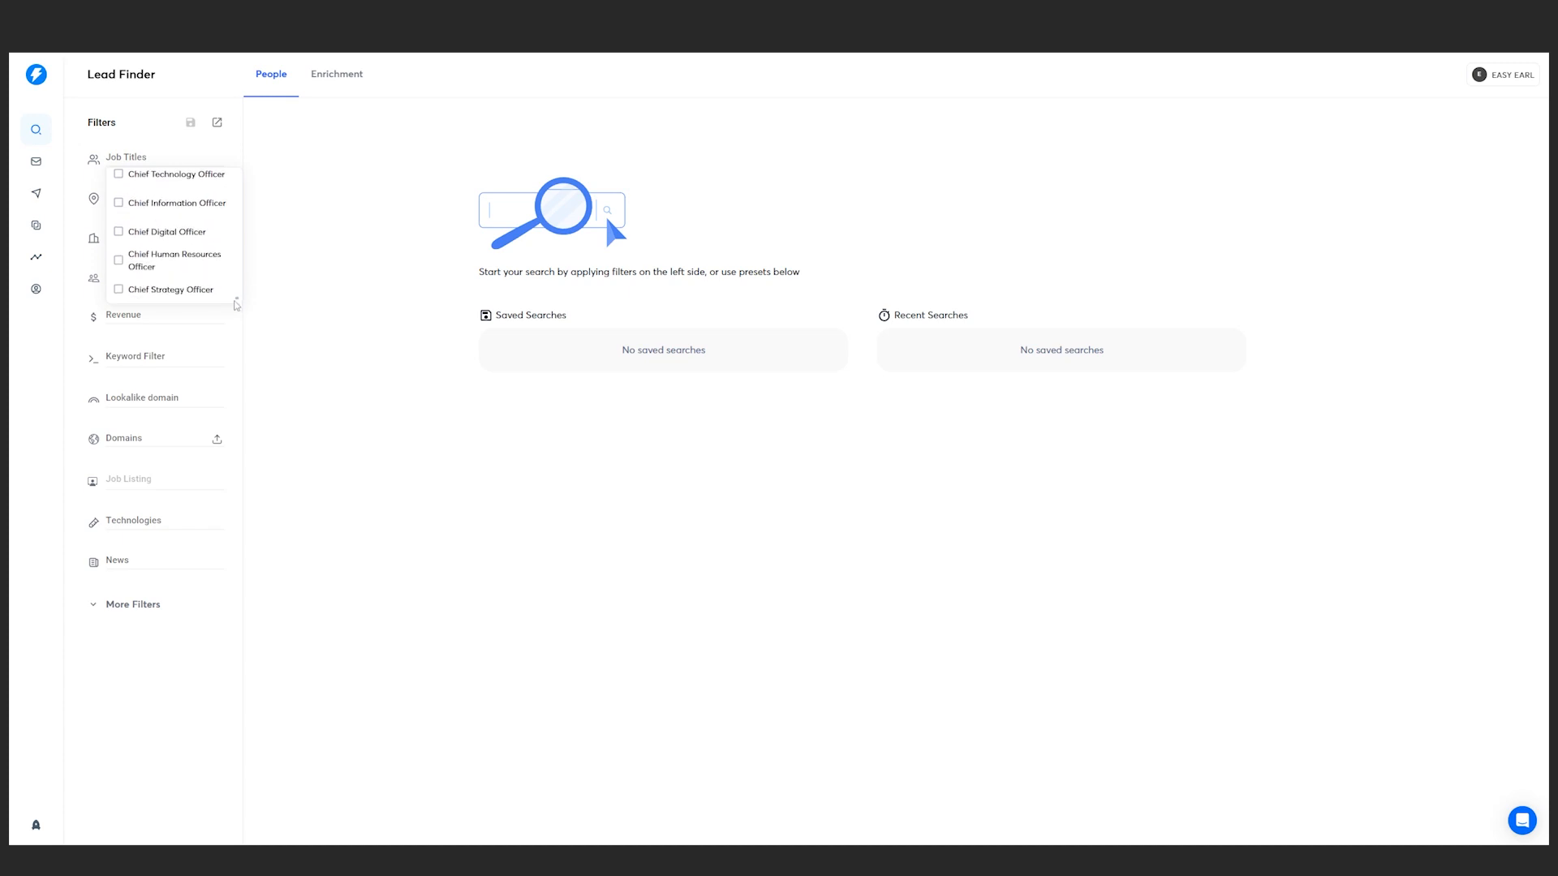
{"action": "left_click_drag", "start_coordinate": [234, 286], "coordinate": [230, 269]}
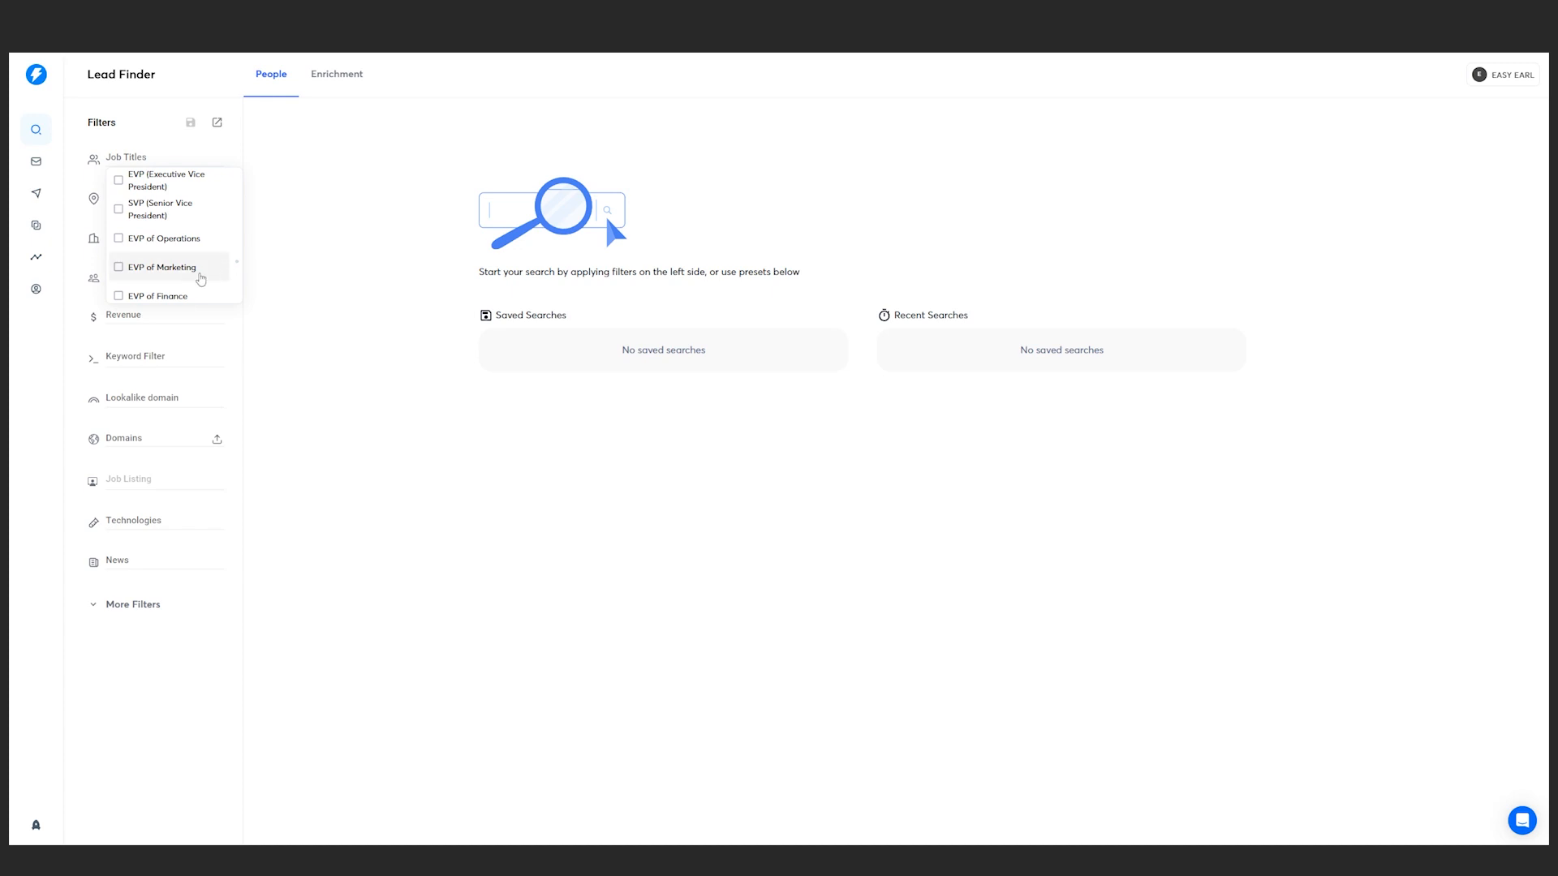
{"action": "scroll", "coordinate": [236, 260], "scroll_direction": "down", "scroll_amount": 5}
{"action": "scroll", "coordinate": [236, 260], "scroll_direction": "down", "scroll_amount": 10}
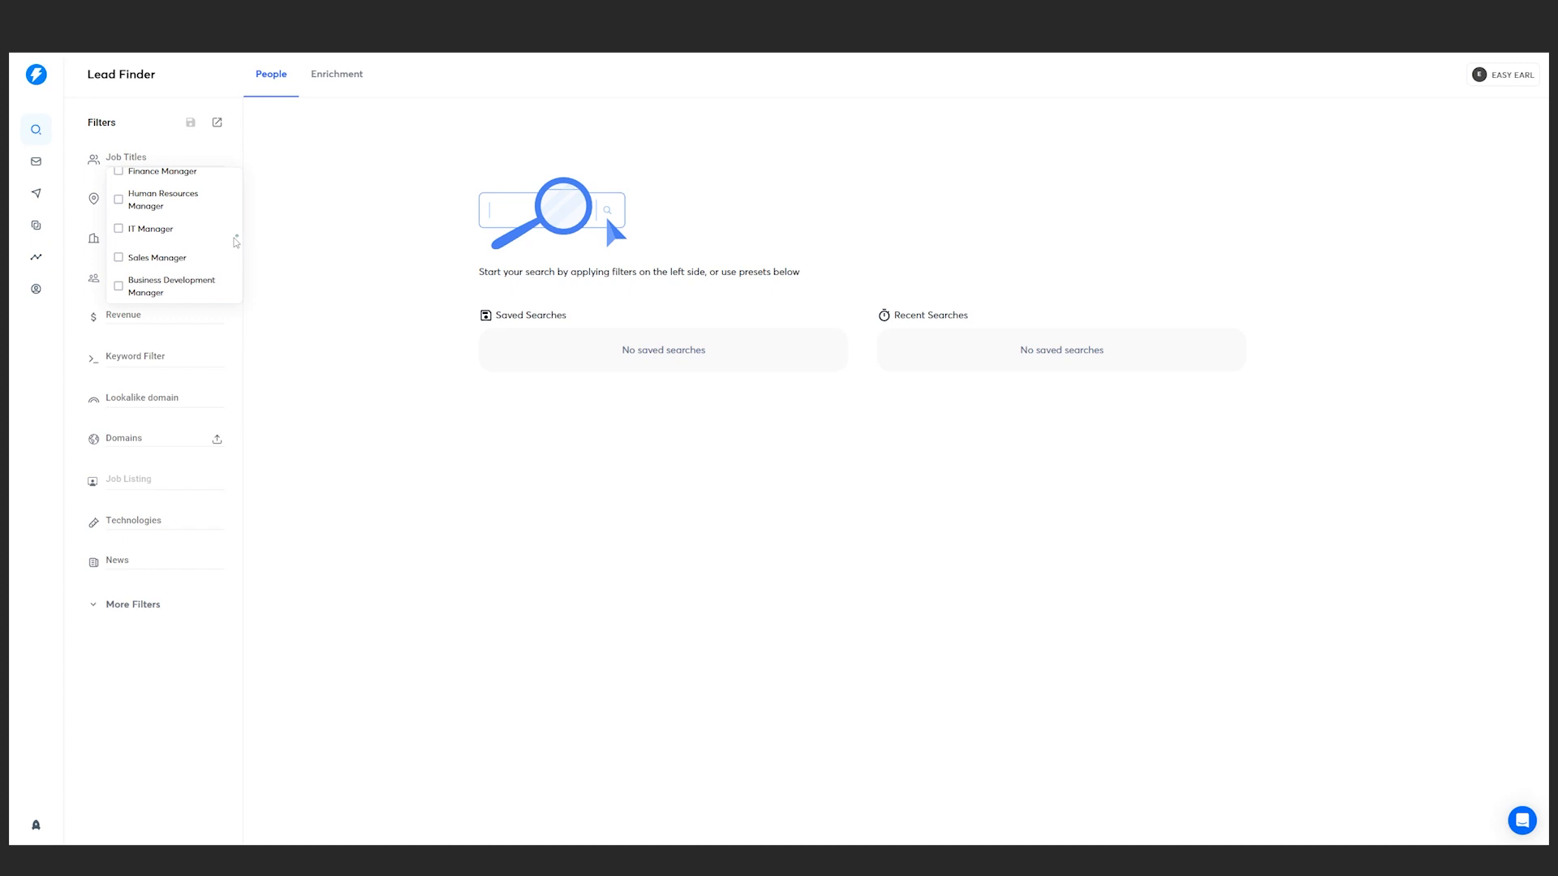
{"action": "left_click_drag", "start_coordinate": [232, 242], "coordinate": [229, 171]}
{"action": "left_click", "coordinate": [138, 185]}
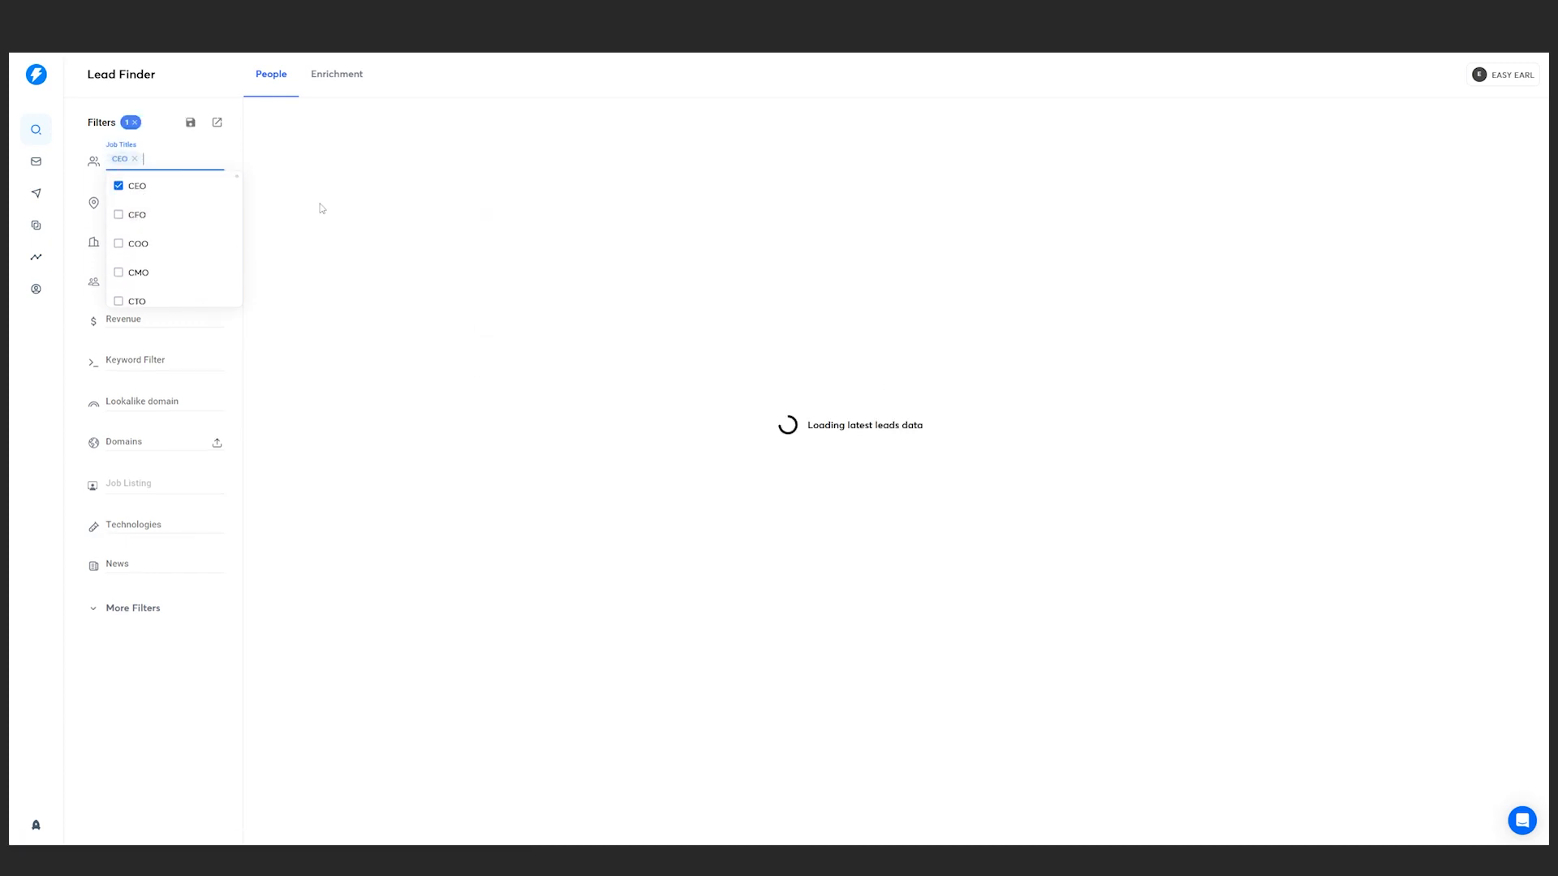
{"action": "left_click", "coordinate": [499, 105]}
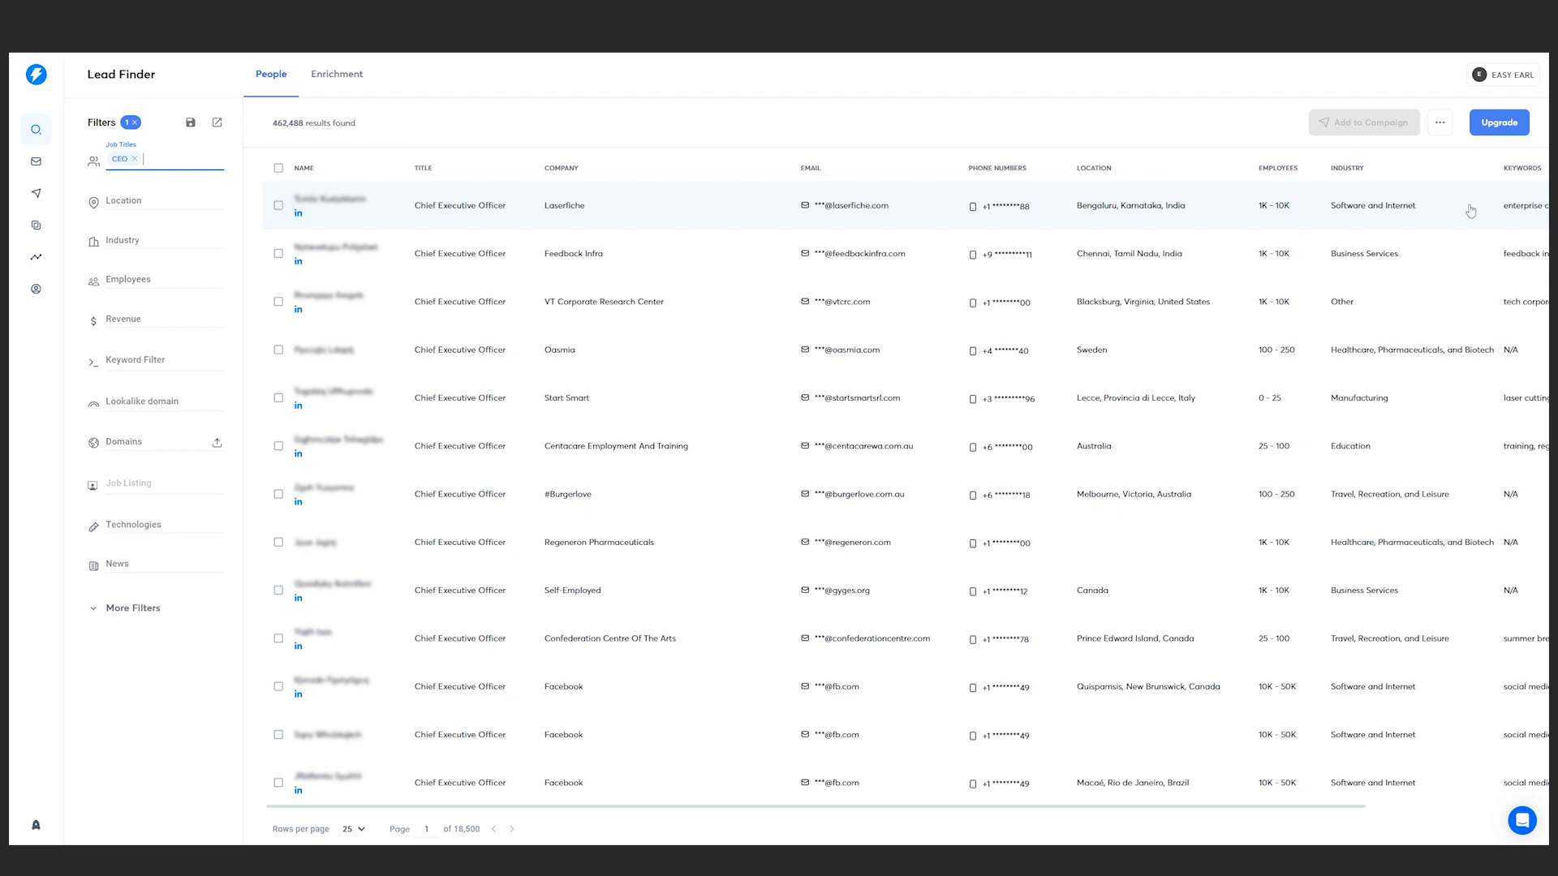
{"action": "left_click", "coordinate": [279, 207]}
{"action": "left_click", "coordinate": [280, 208]}
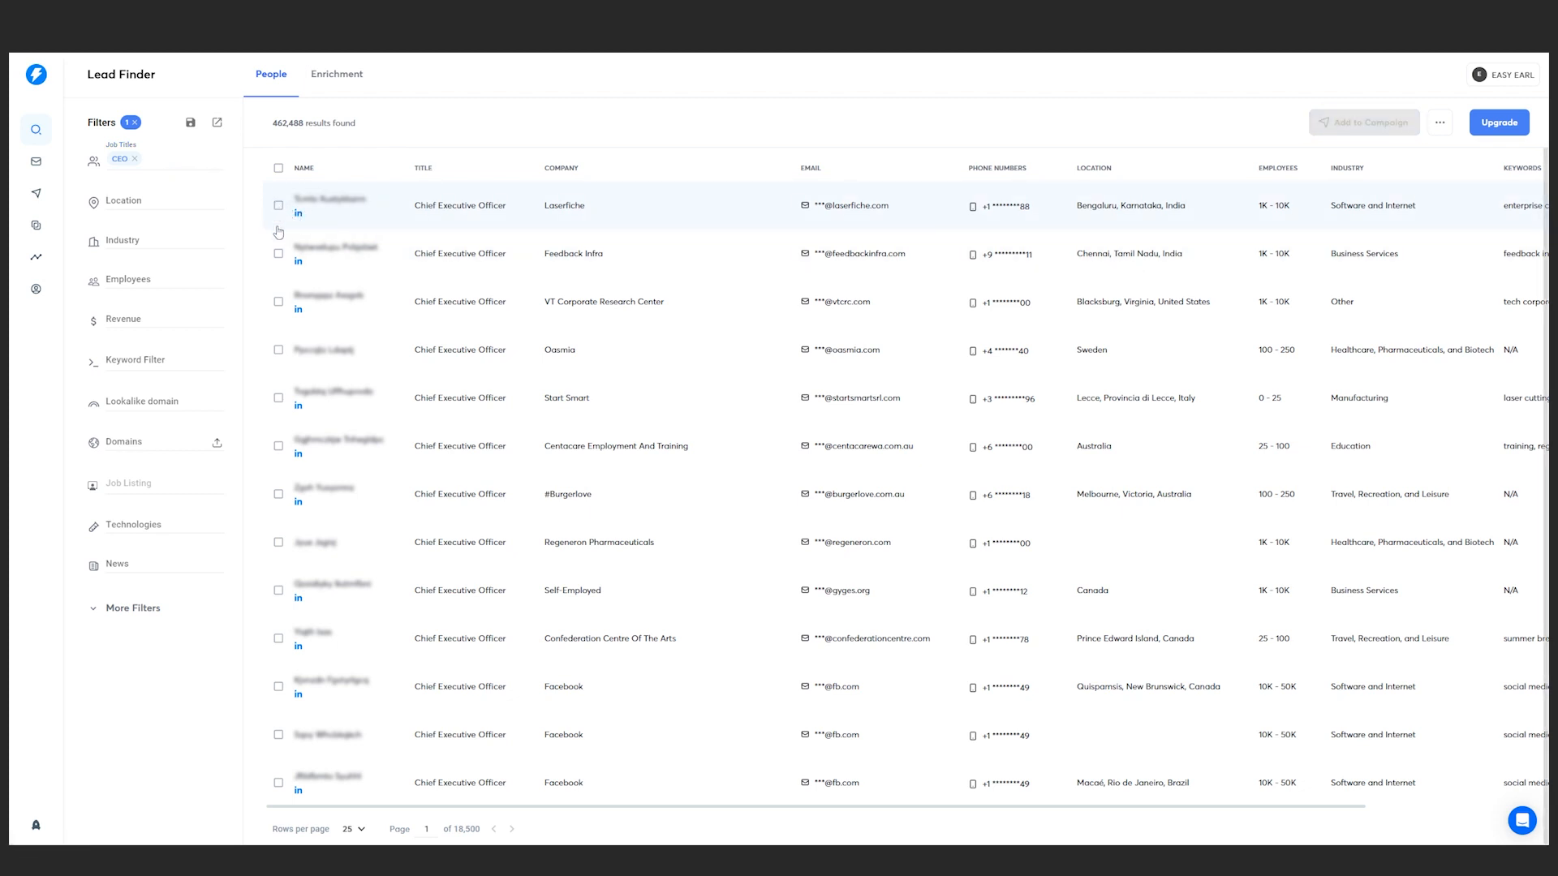
Step: Filter the leads by the location United States
{"action": "left_click", "coordinate": [128, 196]}
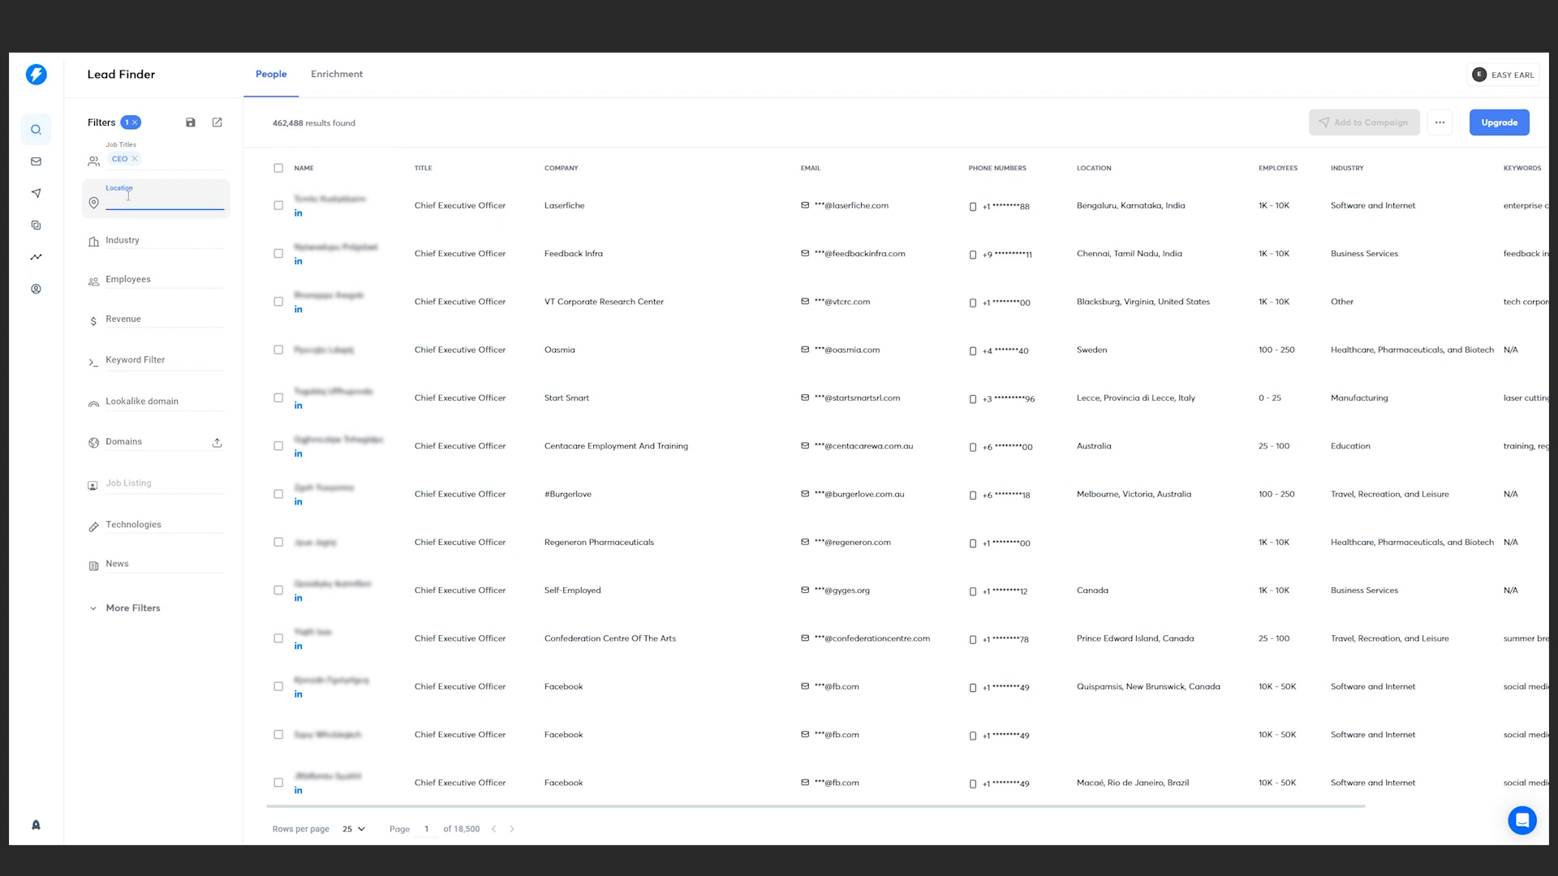
{"action": "type", "text": "un"}
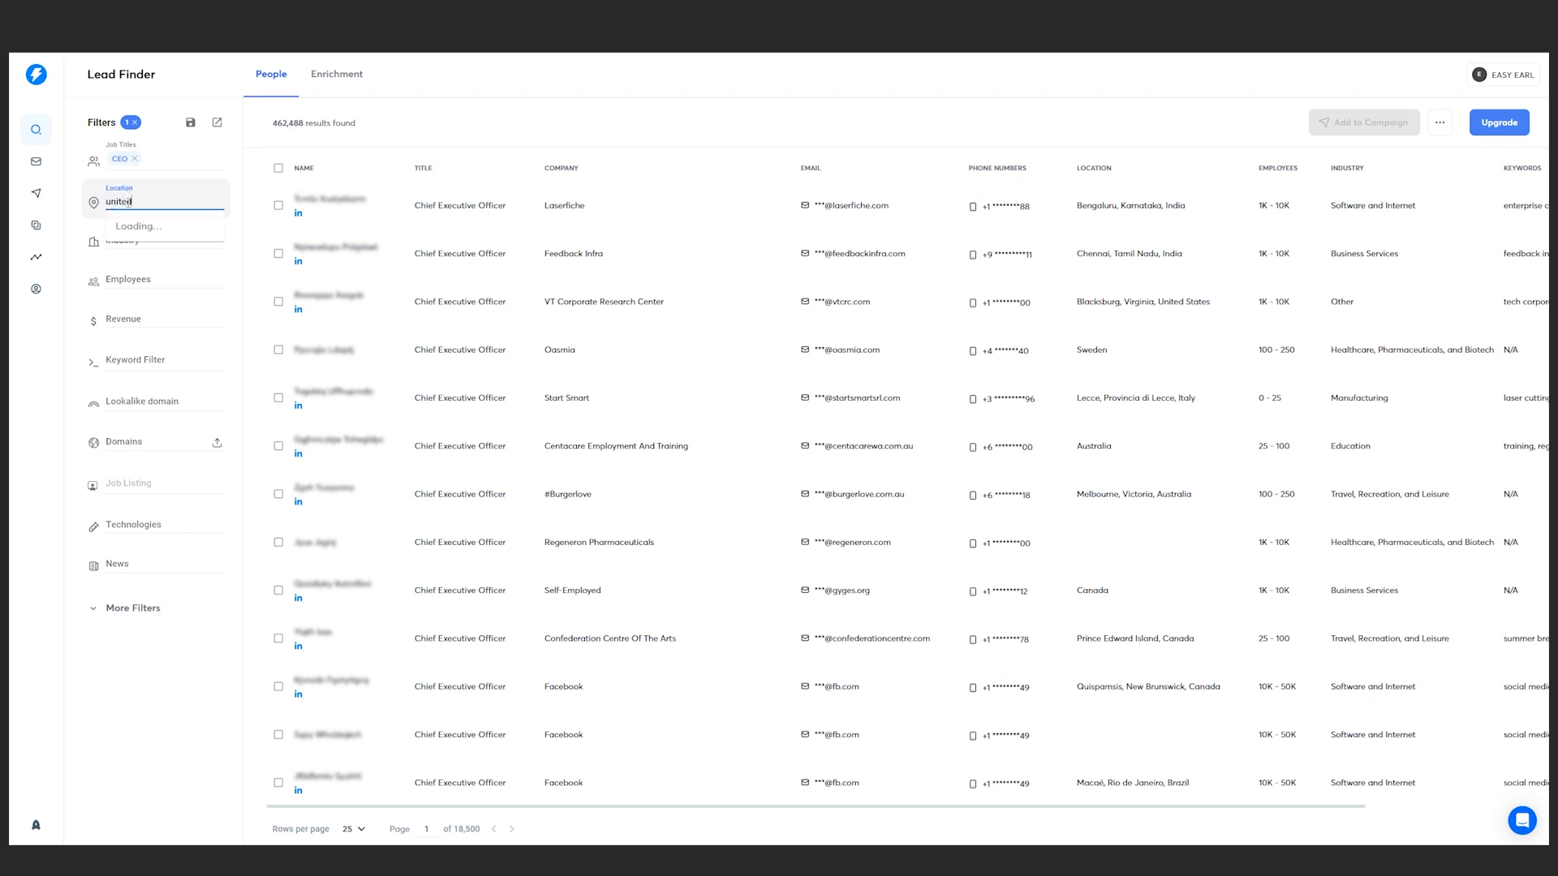
{"action": "type", "text": "ited"}
{"action": "left_click", "coordinate": [178, 276]}
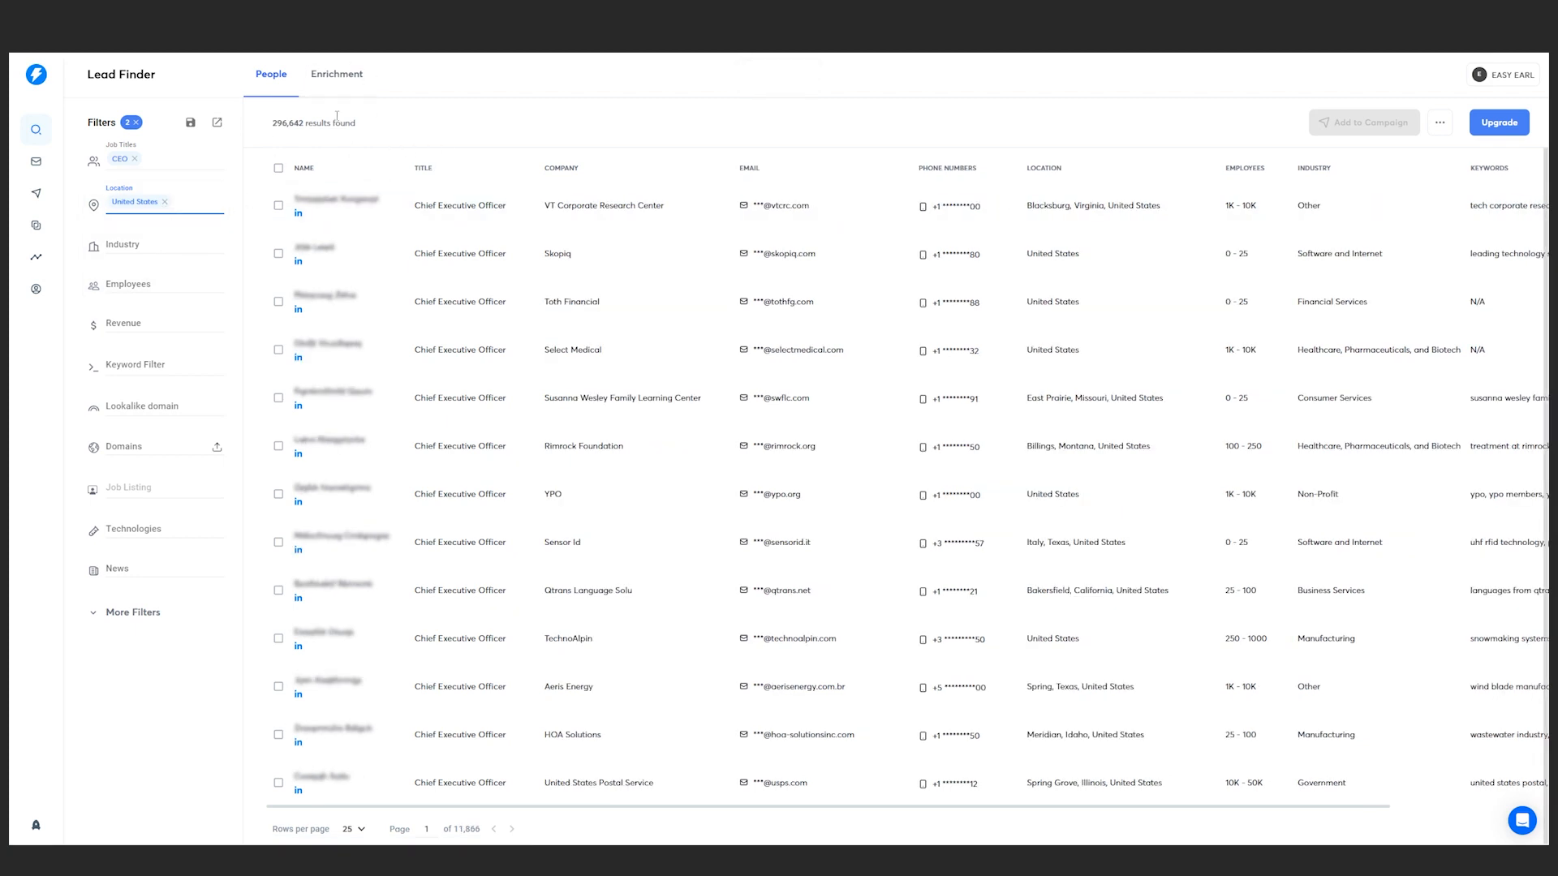
Step: Filter the leads by the industry Events Services, a subcategory of Business Services
{"action": "left_click", "coordinate": [123, 244]}
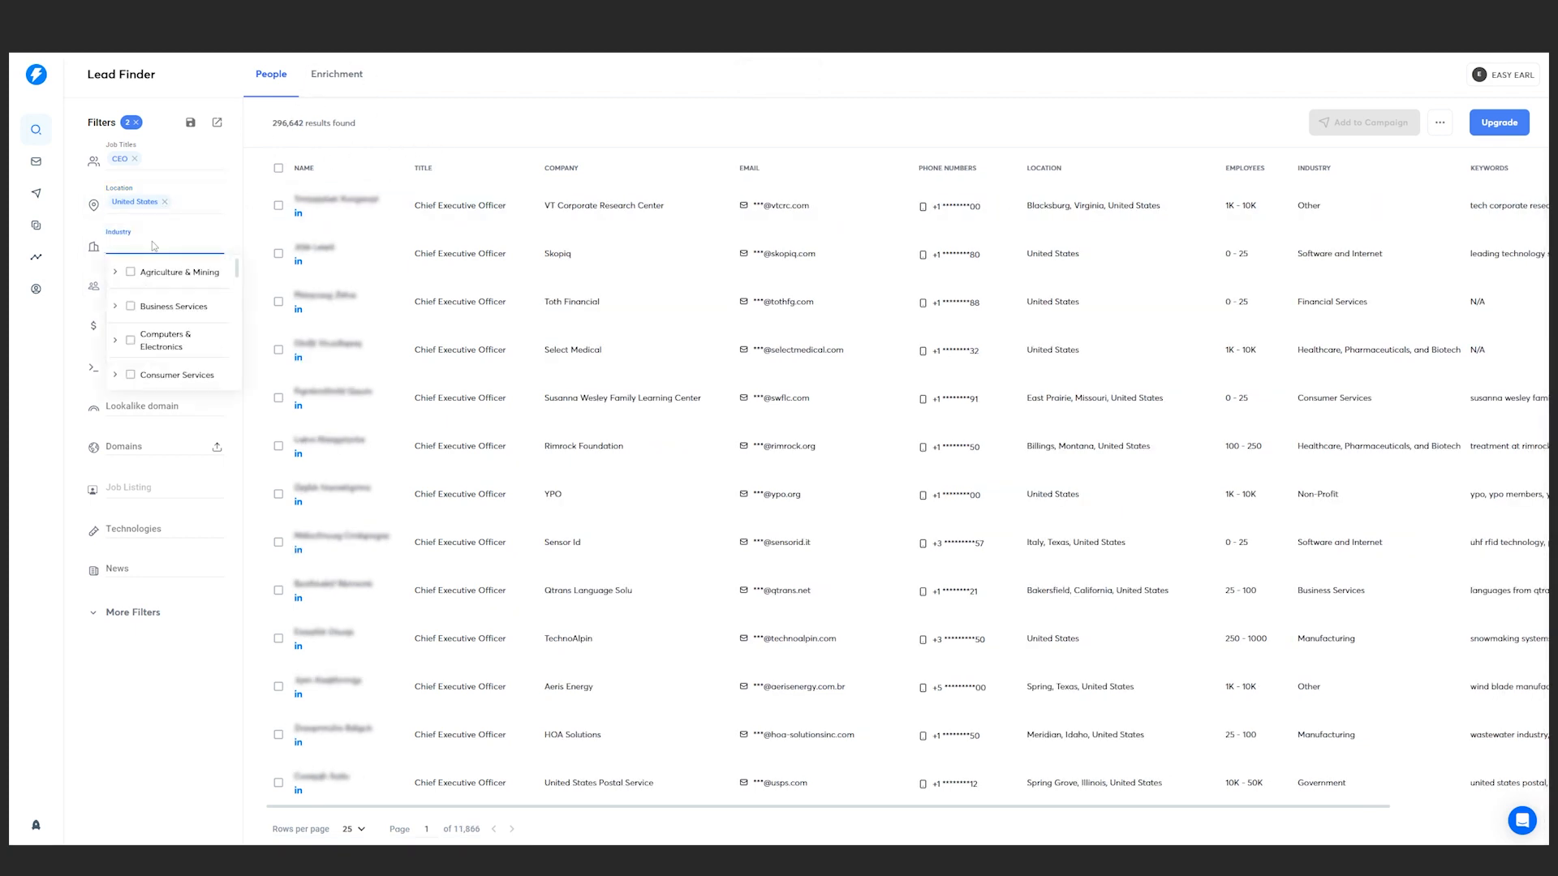
{"action": "left_click", "coordinate": [115, 307]}
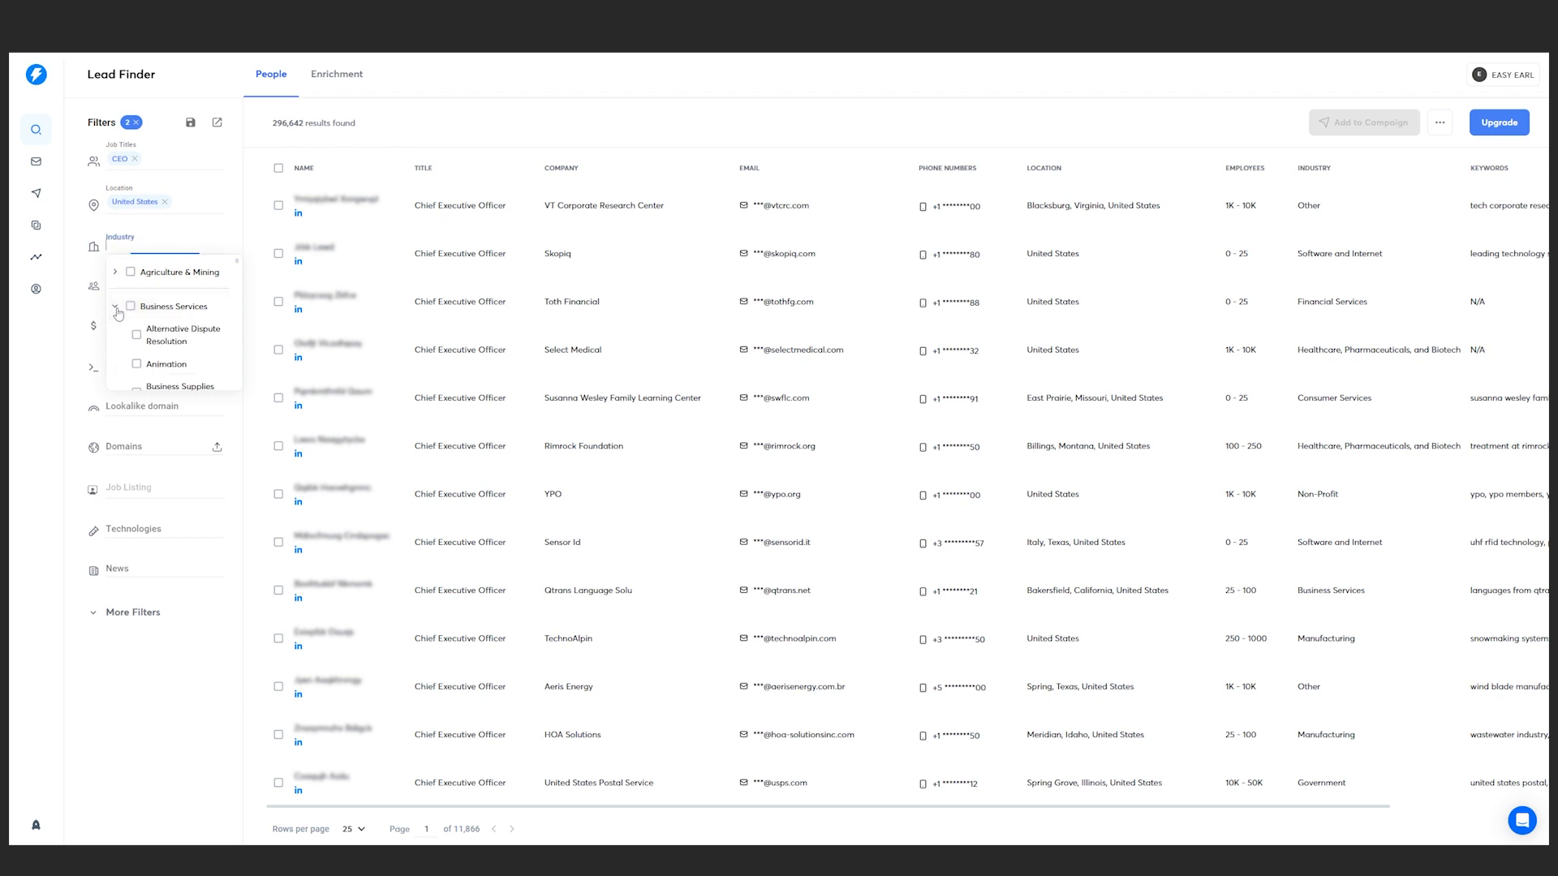
{"action": "scroll", "coordinate": [154, 316], "scroll_direction": "down", "scroll_amount": 2}
{"action": "scroll", "coordinate": [182, 327], "scroll_direction": "down", "scroll_amount": 2}
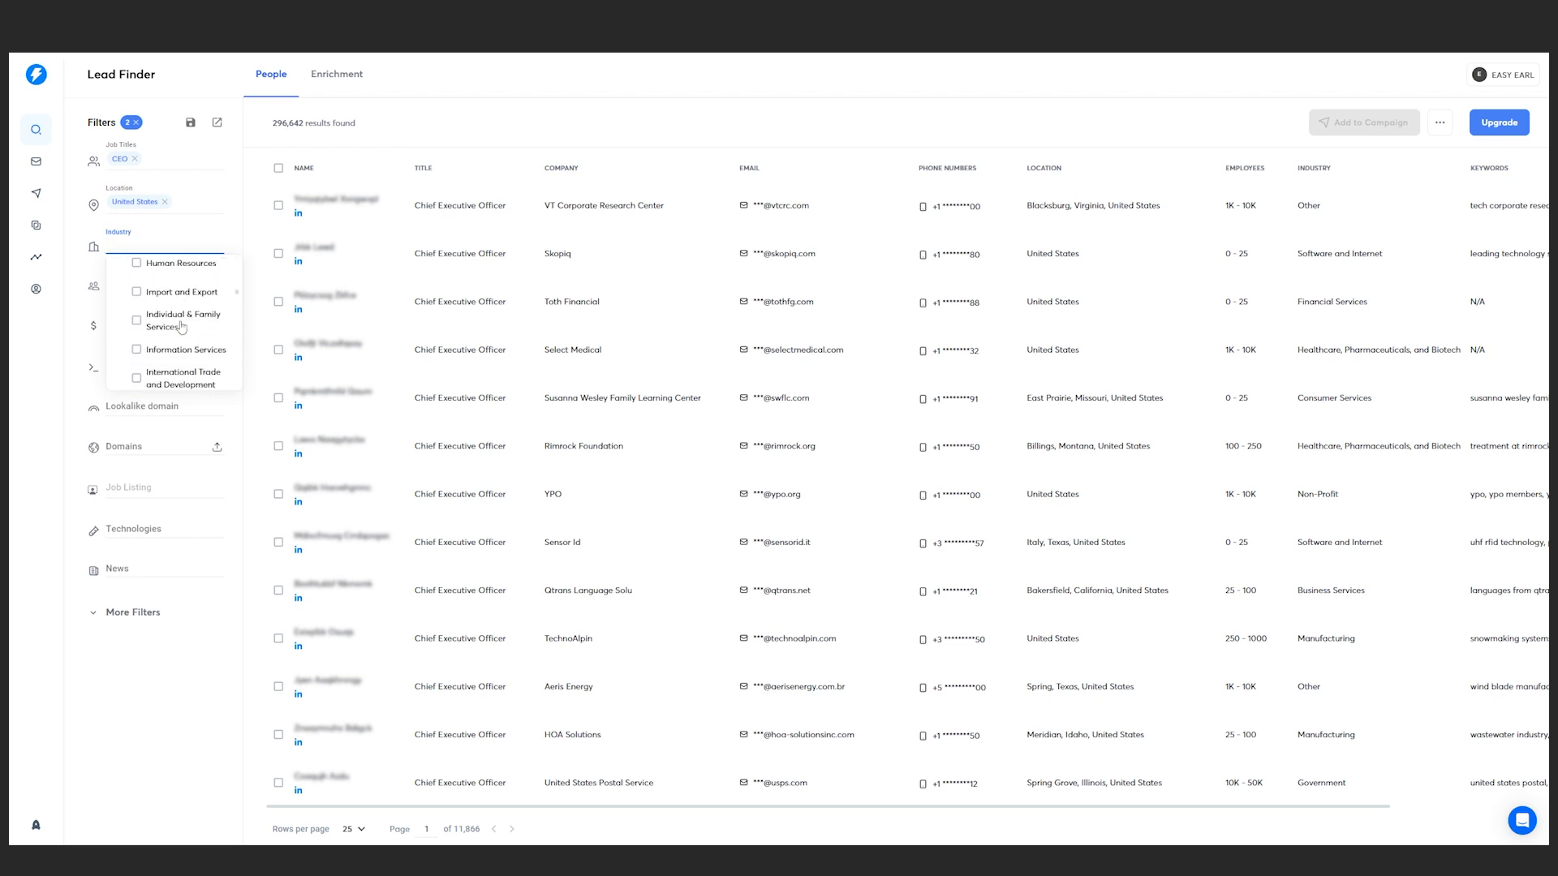
{"action": "scroll", "coordinate": [181, 327], "scroll_direction": "up", "scroll_amount": 2}
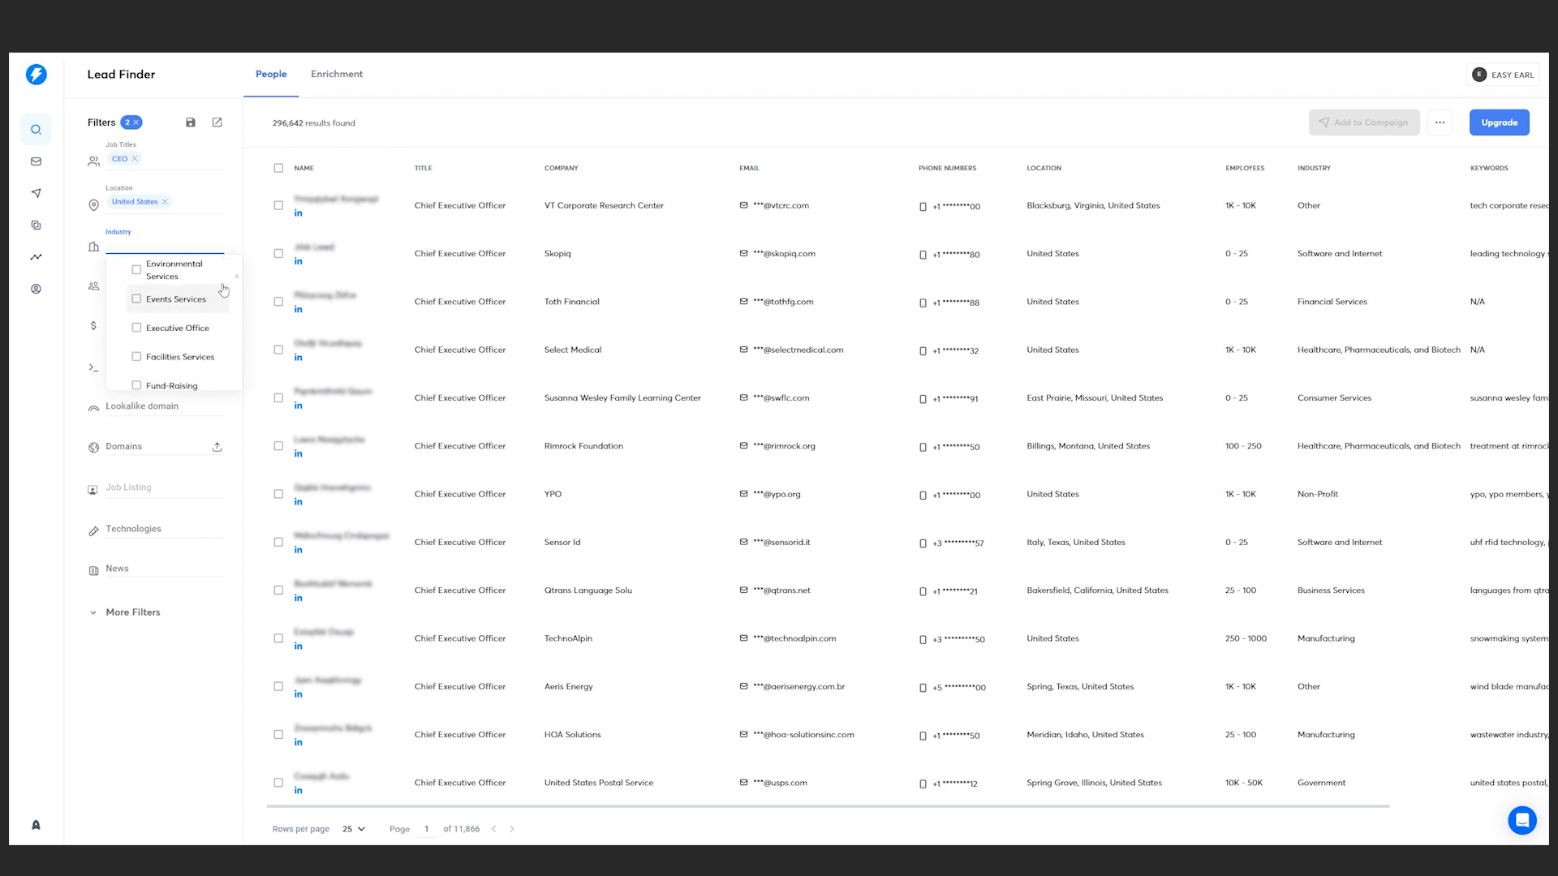
{"action": "mouse_move", "coordinate": [236, 276]}
{"action": "left_mouse_down"}
{"action": "mouse_move", "coordinate": [245, 376]}
{"action": "mouse_move", "coordinate": [243, 258]}
{"action": "mouse_move", "coordinate": [252, 272]}
{"action": "left_mouse_up"}
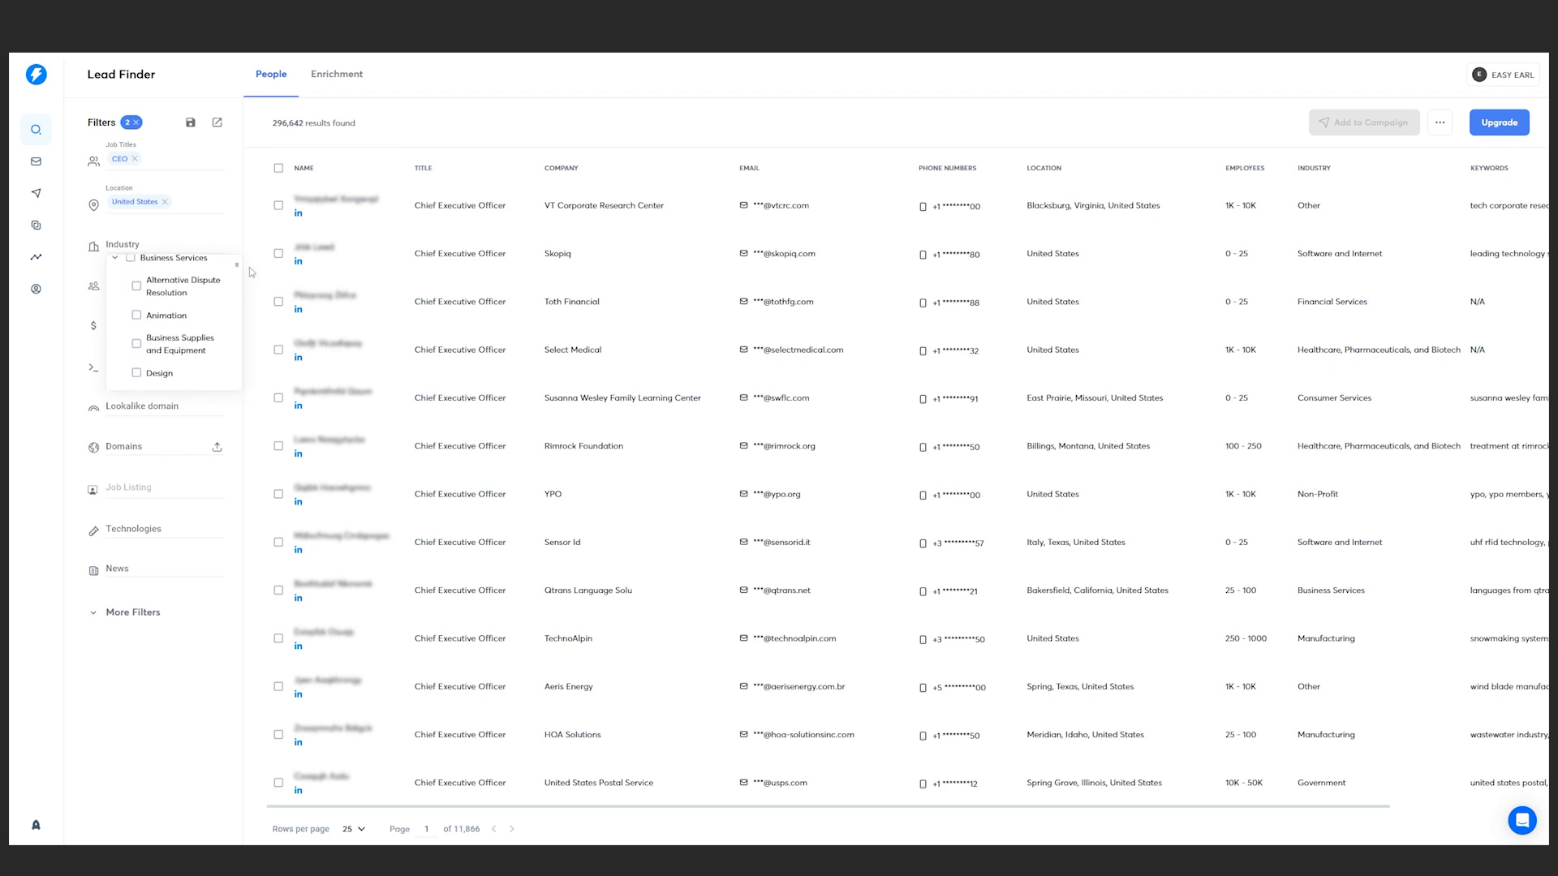
{"action": "scroll", "coordinate": [177, 320], "scroll_direction": "down", "scroll_amount": 2}
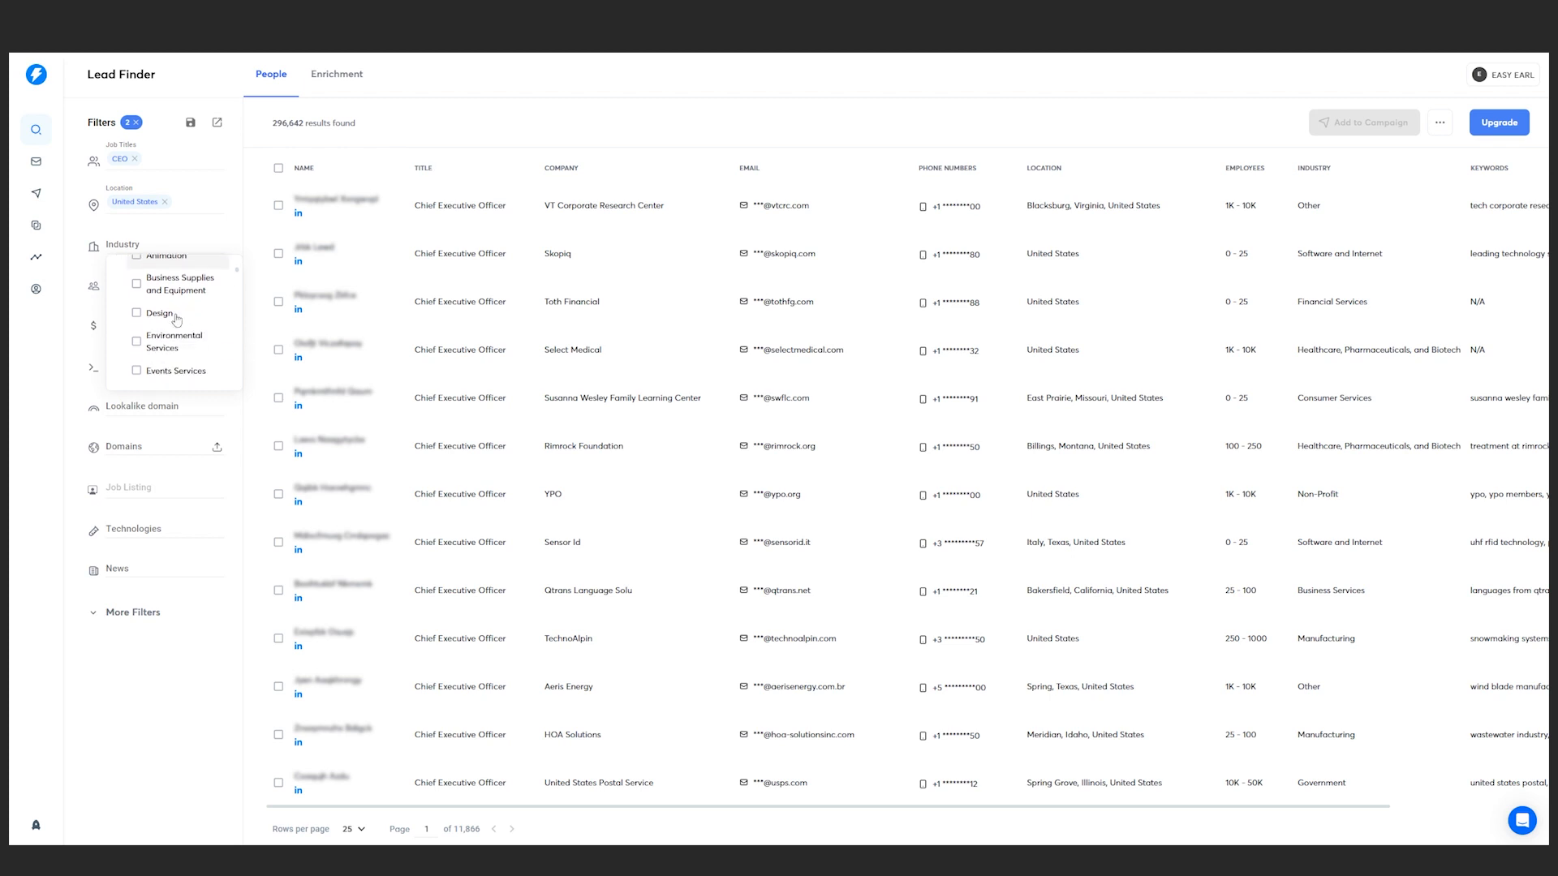
{"action": "left_click", "coordinate": [170, 372]}
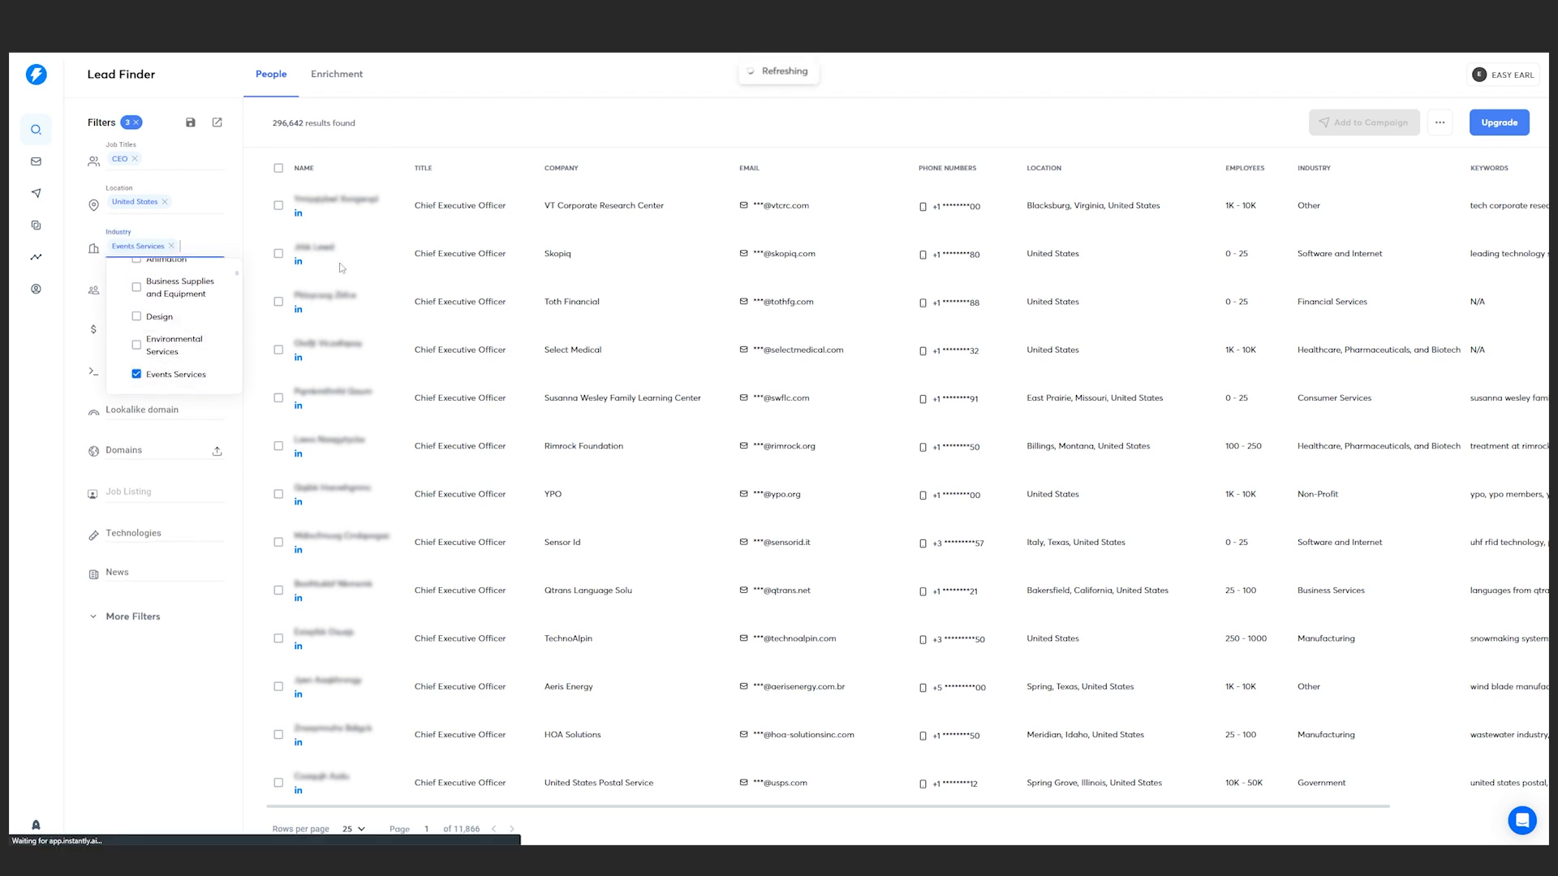
{"action": "left_click_drag", "start_coordinate": [272, 123], "coordinate": [285, 123]}
{"action": "left_click", "coordinate": [273, 127]}
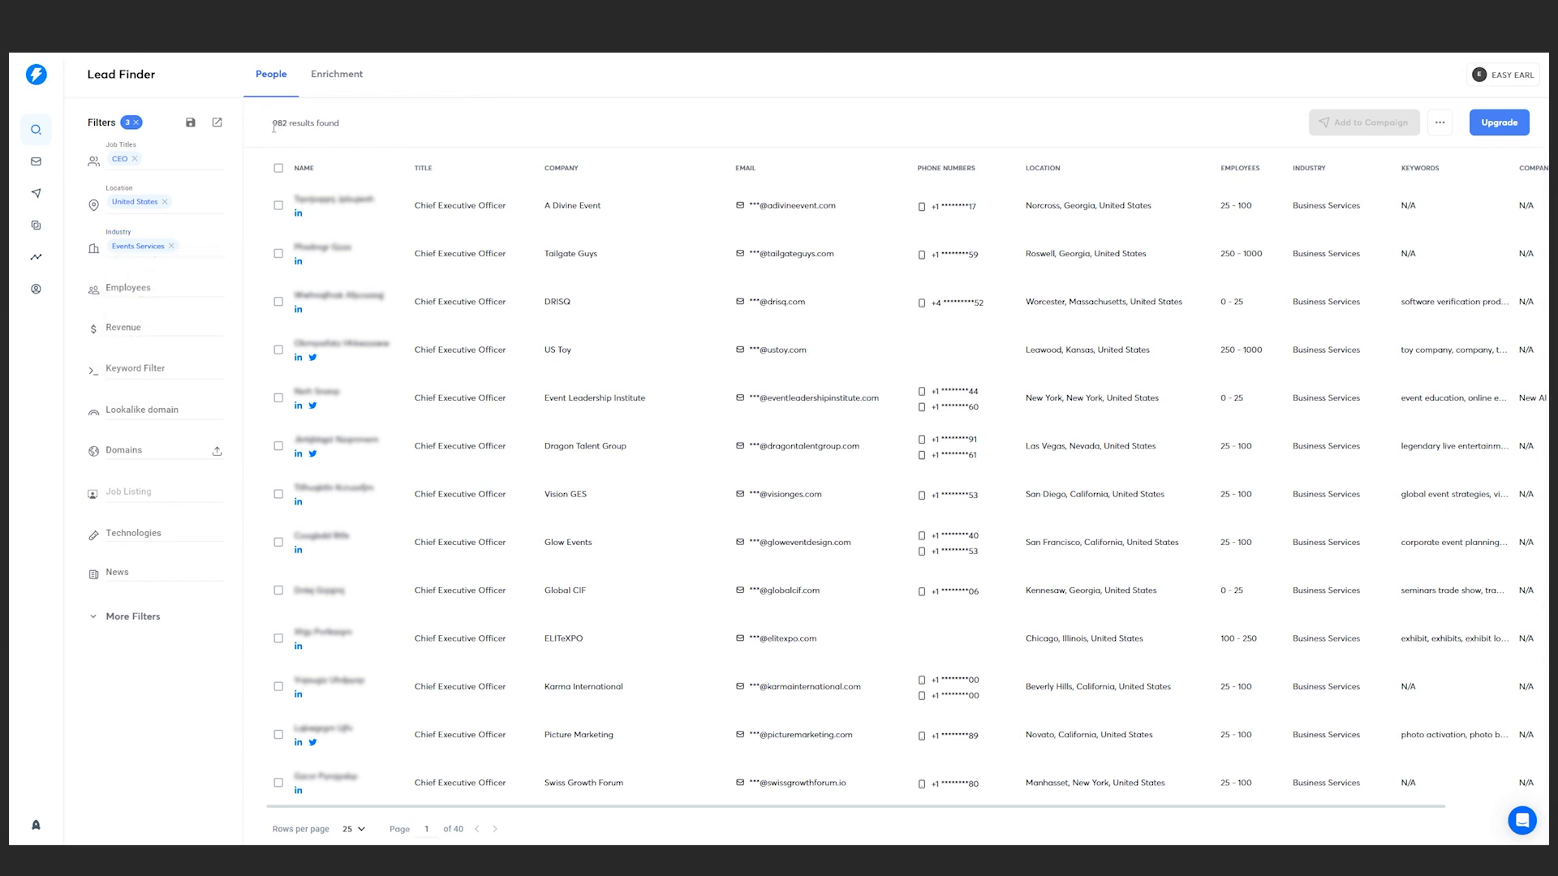
Step: Look through the options of the Employees, Revenue and Keyword filters without applying any of them
{"action": "left_click", "coordinate": [161, 284]}
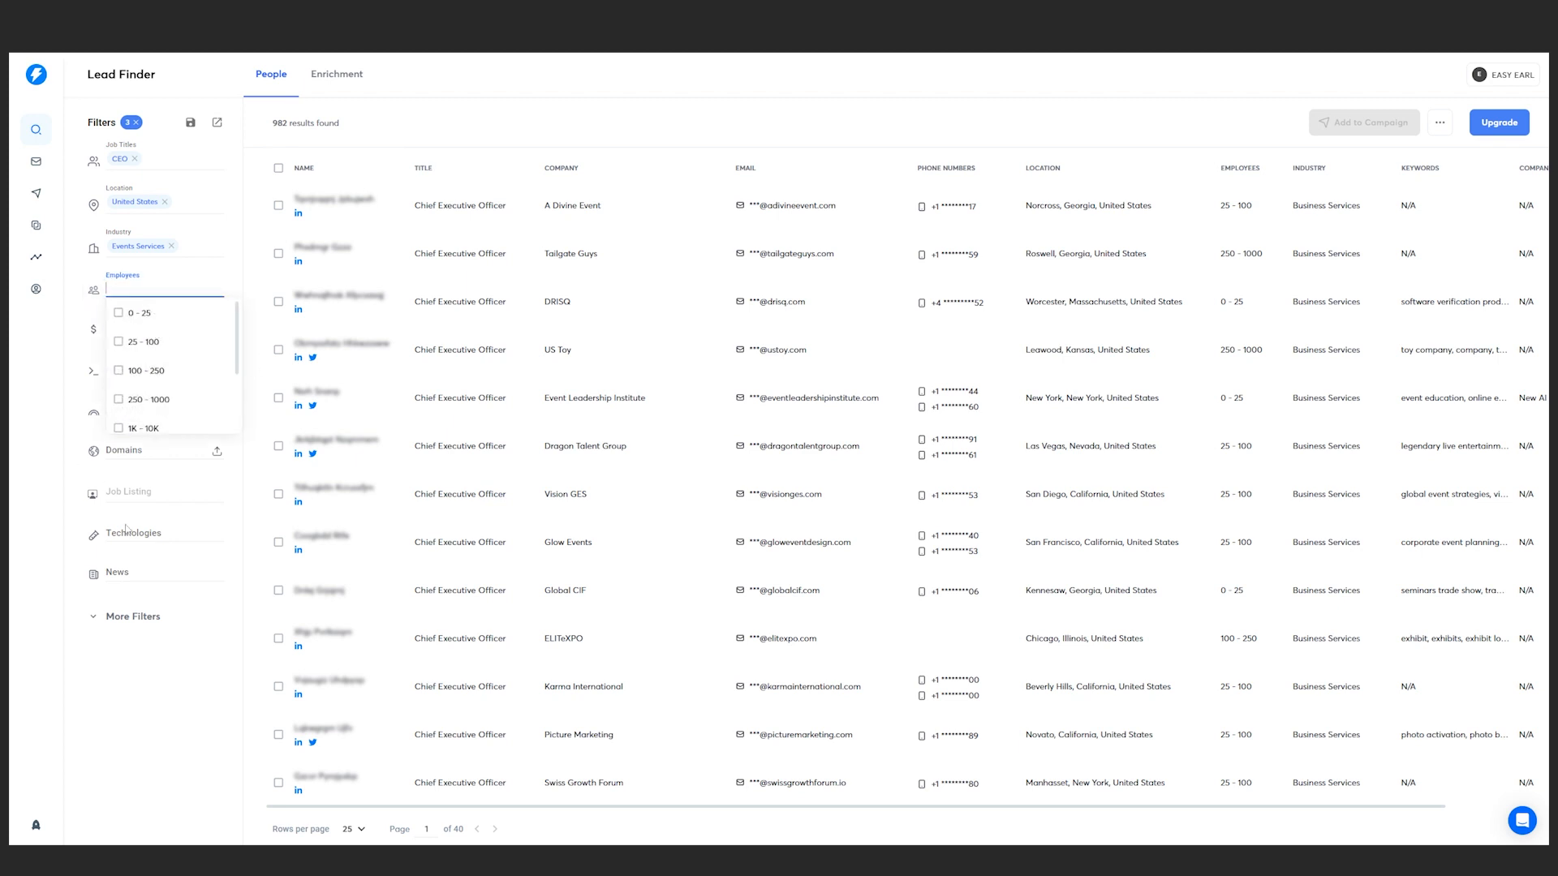
{"action": "left_click", "coordinate": [151, 649]}
{"action": "left_click", "coordinate": [109, 323]}
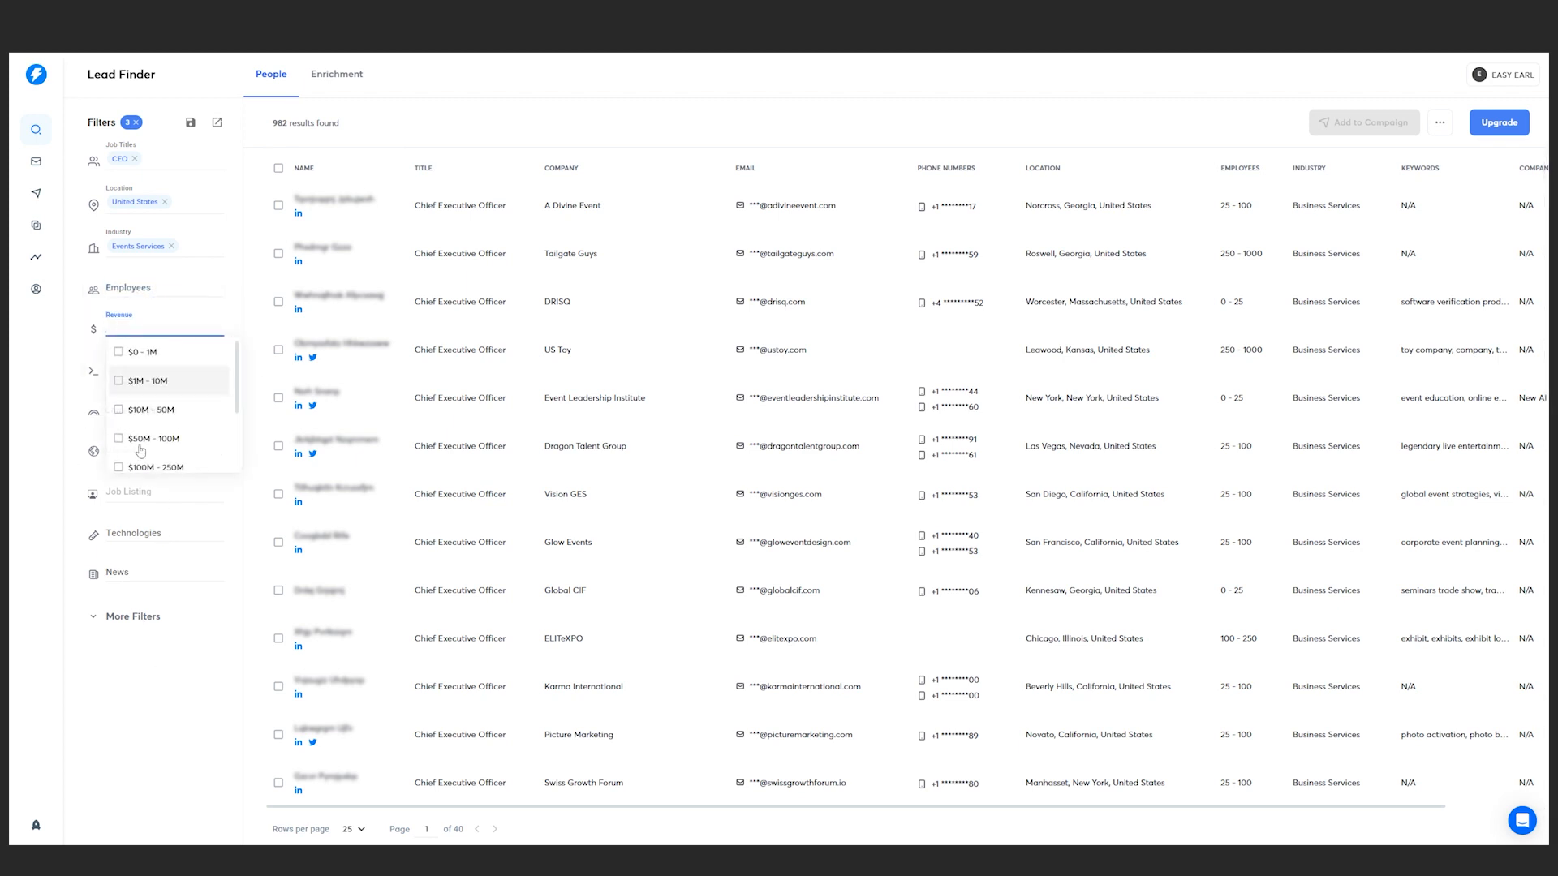
{"action": "left_click", "coordinate": [132, 373]}
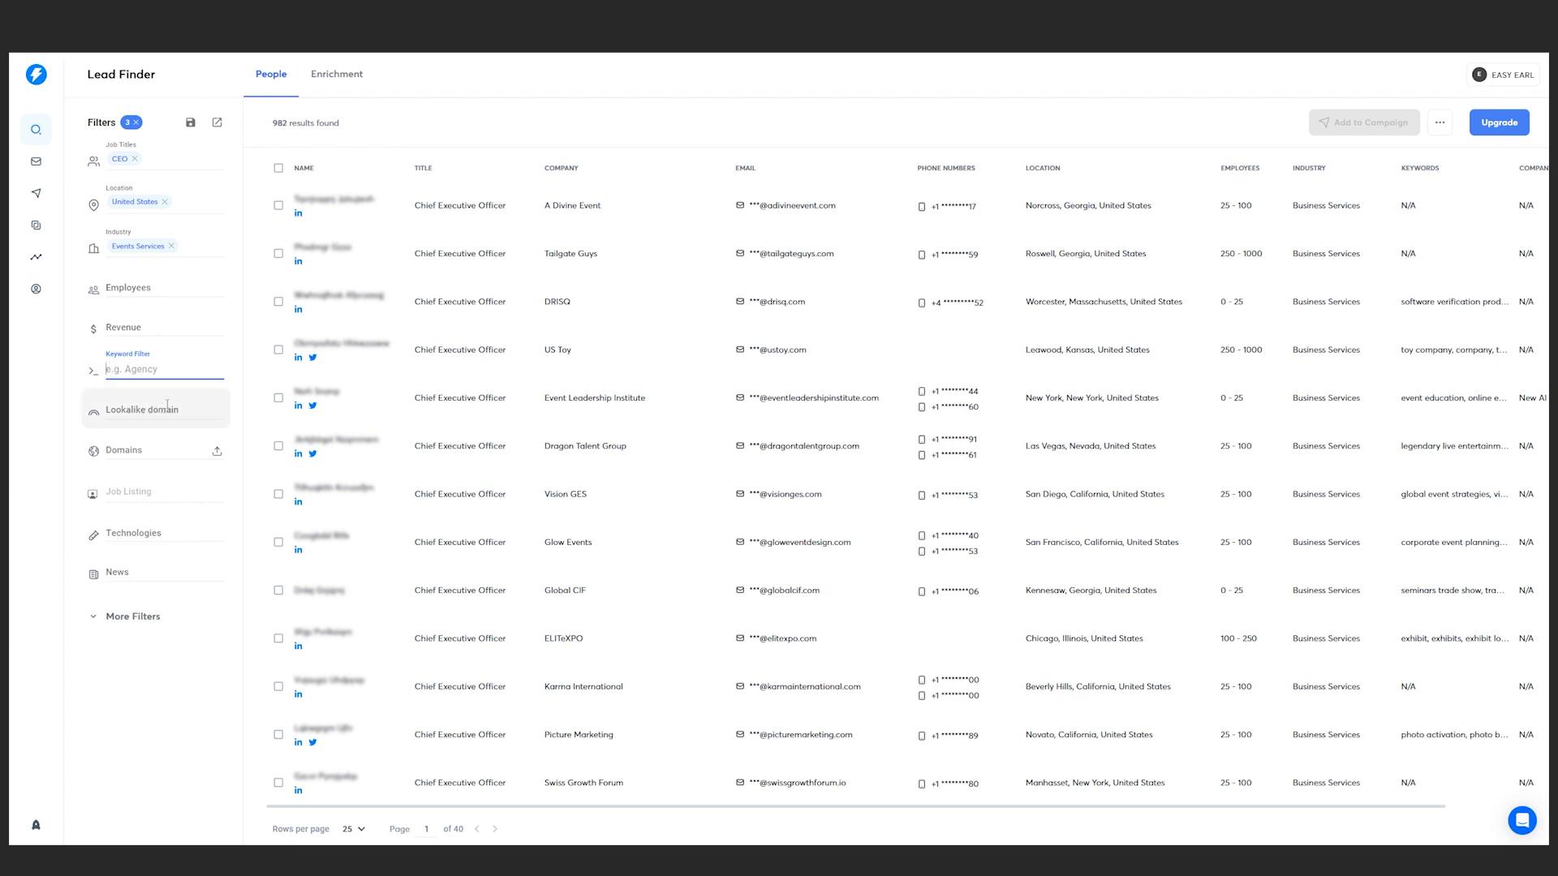
Step: Look at the Lookalike domain and Domains filters without entering any domain
{"action": "left_click", "coordinate": [167, 405]}
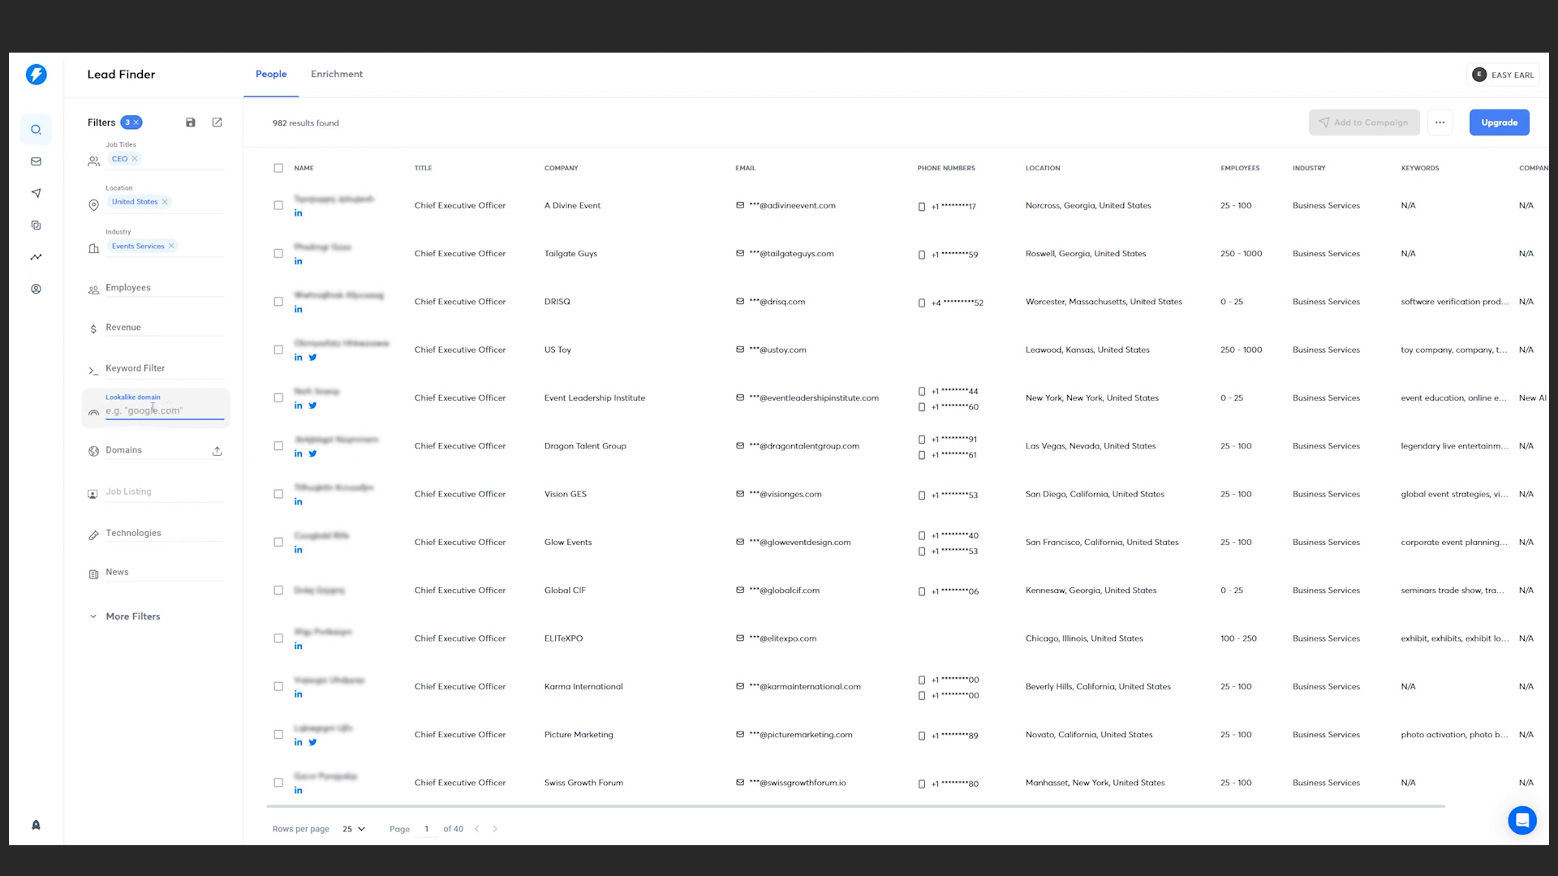
{"action": "left_click", "coordinate": [148, 457]}
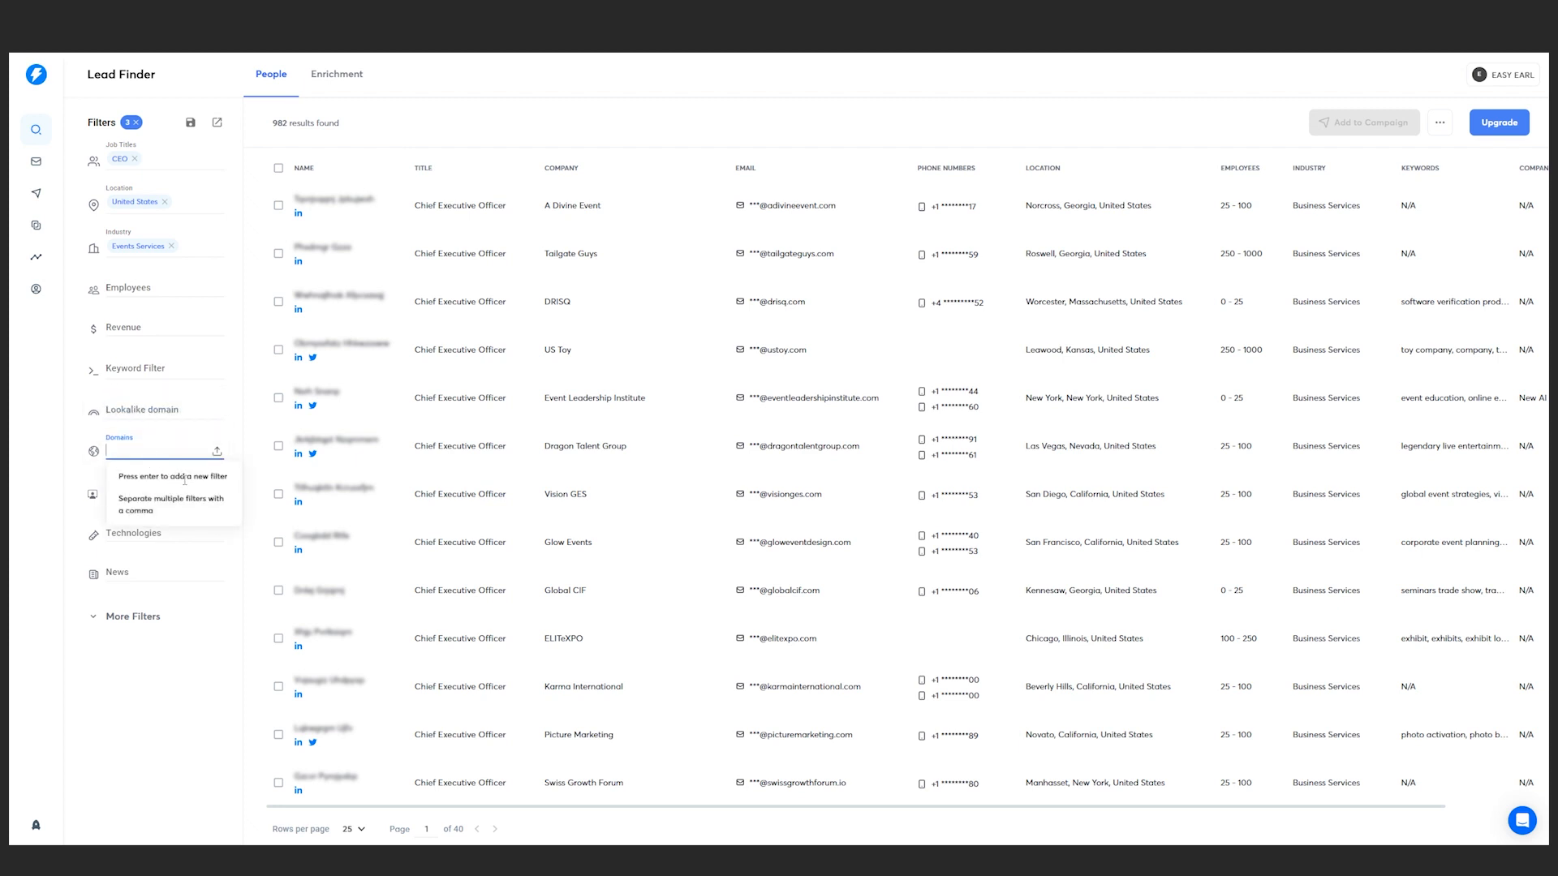
{"action": "left_click", "coordinate": [165, 719]}
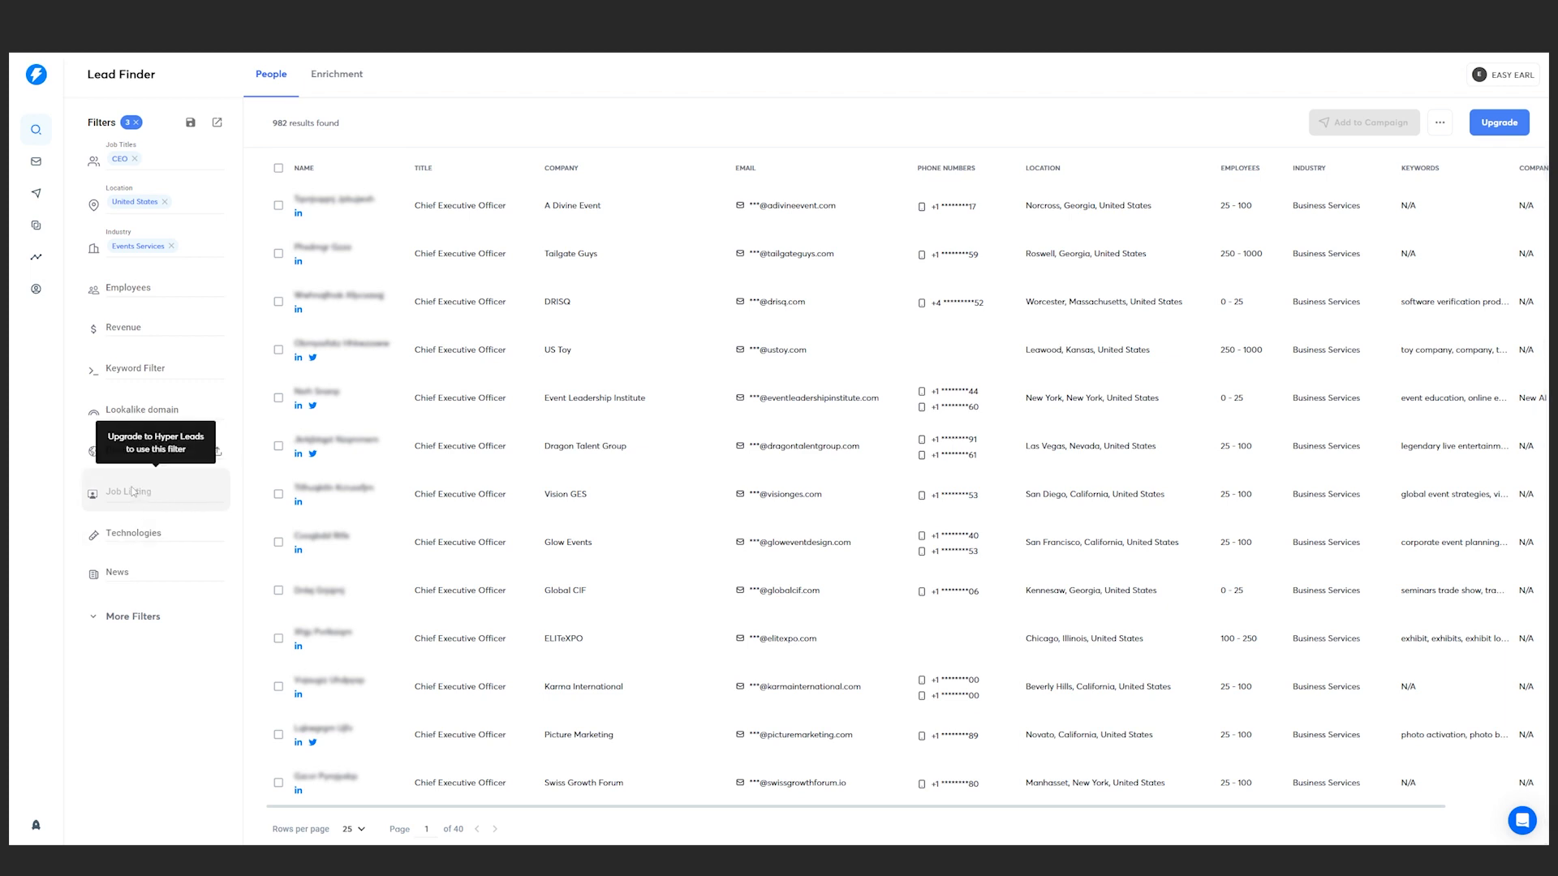
Step: Search the Technologies filter for "shopify" and filter the leads by the technology Shopify
{"action": "left_click", "coordinate": [136, 534]}
{"action": "scroll", "coordinate": [177, 578], "scroll_direction": "down", "scroll_amount": 3}
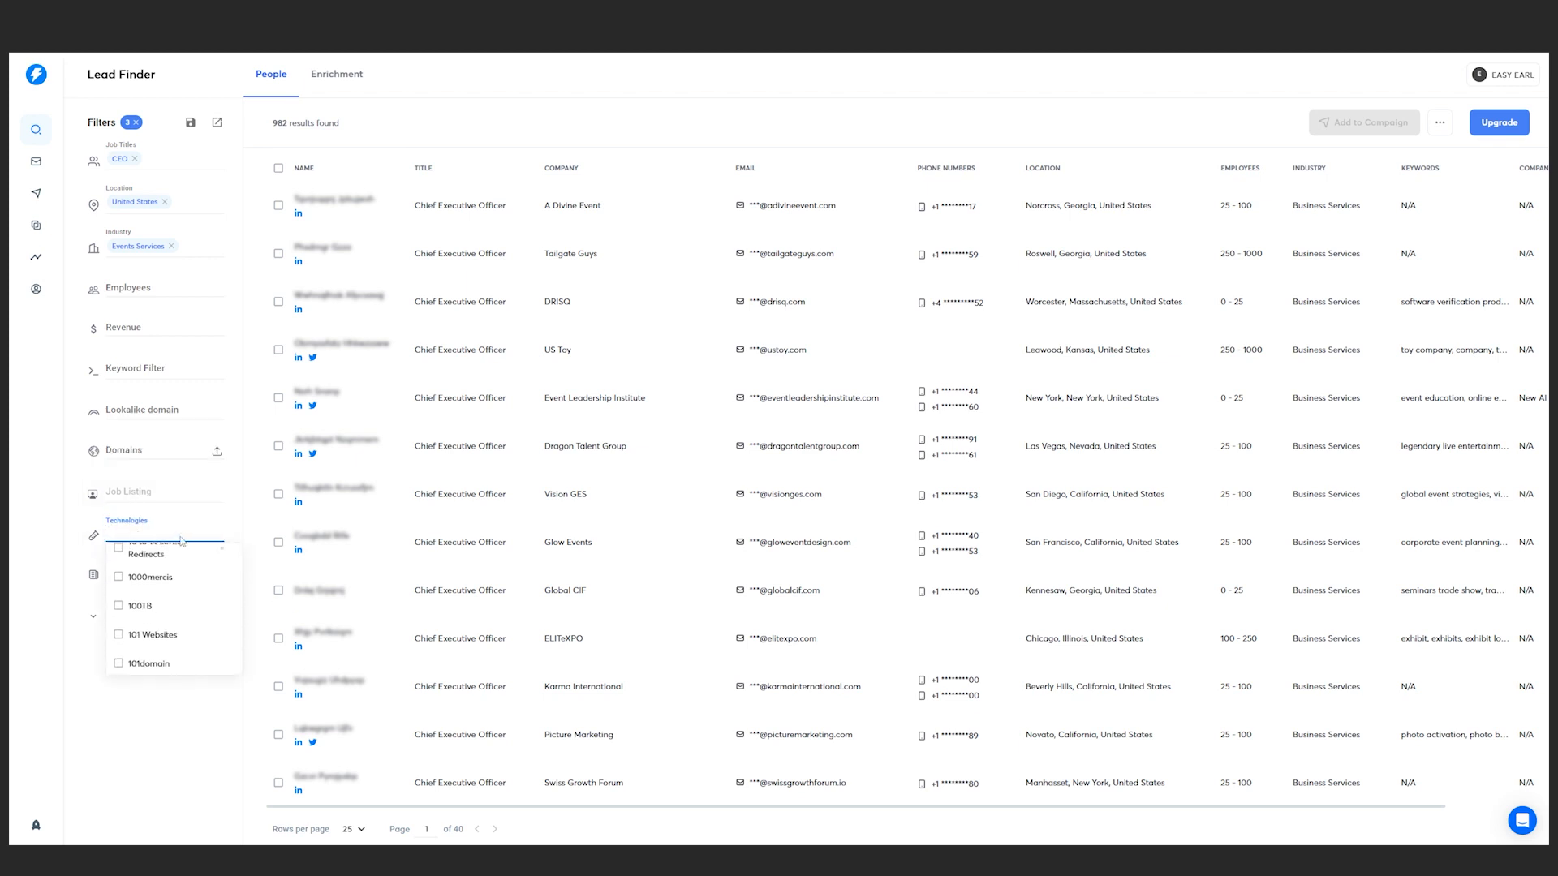
{"action": "type", "text": "shopi"}
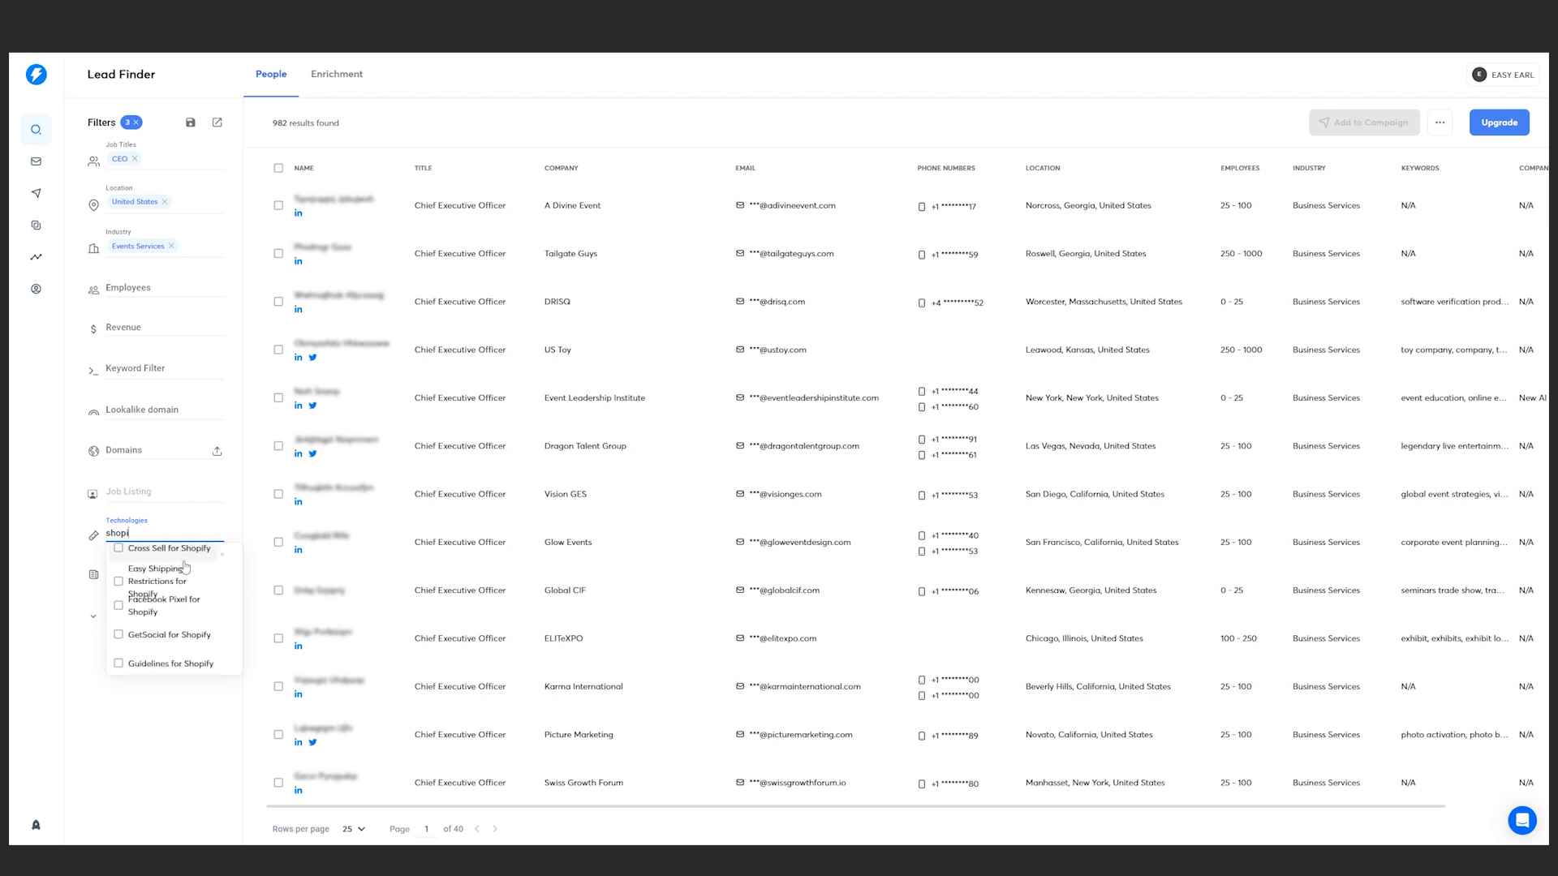
{"action": "type", "text": "fy"}
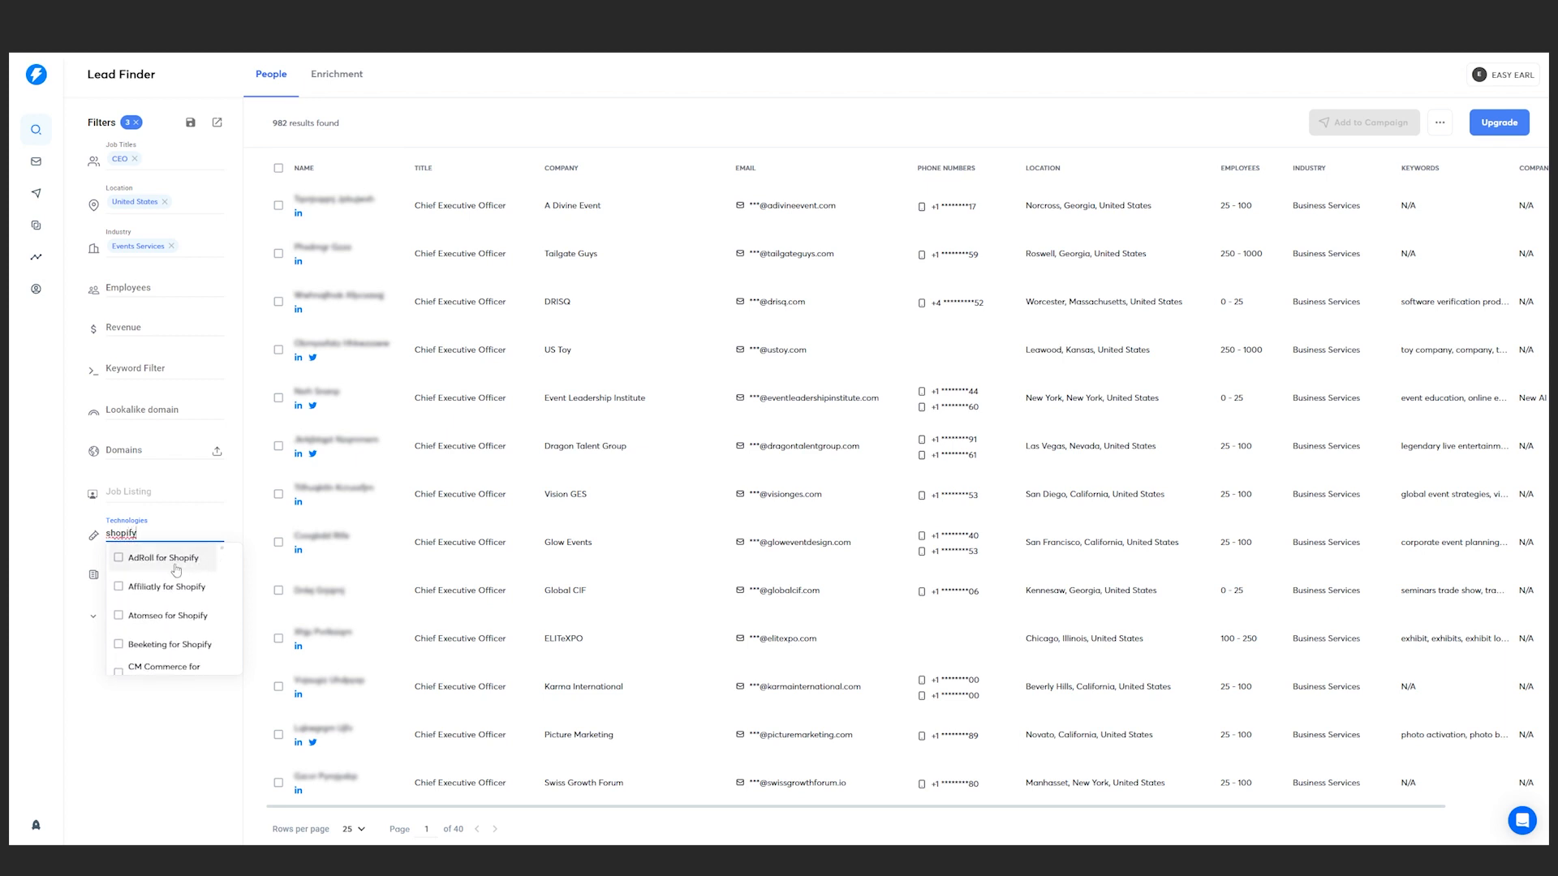
{"action": "scroll", "coordinate": [176, 569], "scroll_direction": "down", "scroll_amount": 5}
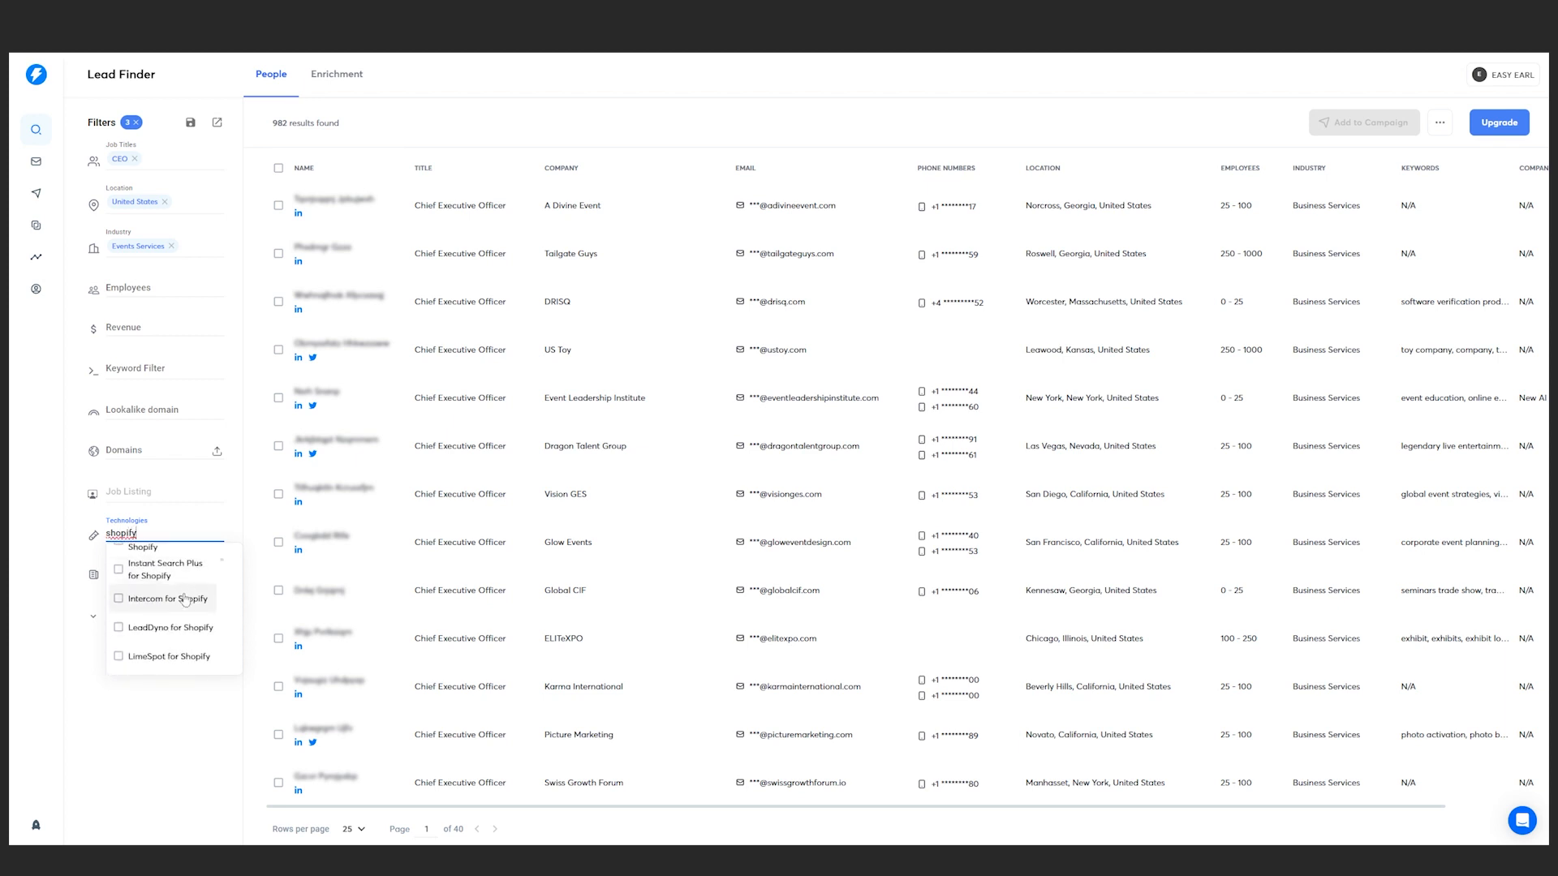
{"action": "scroll", "coordinate": [185, 599], "scroll_direction": "down", "scroll_amount": 5}
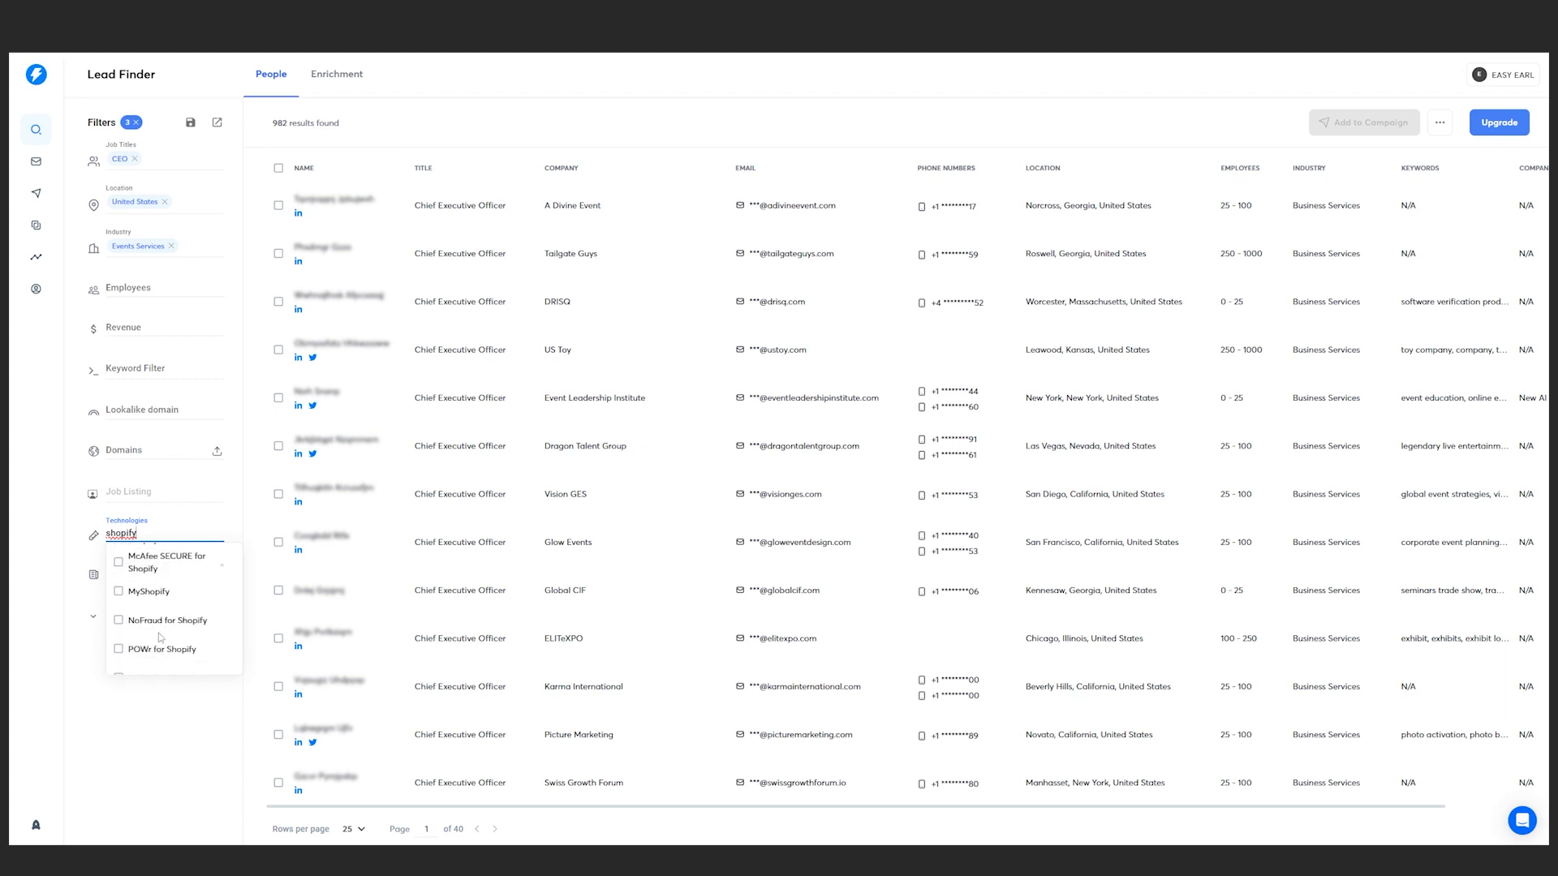
{"action": "scroll", "coordinate": [167, 634], "scroll_direction": "down", "scroll_amount": 5}
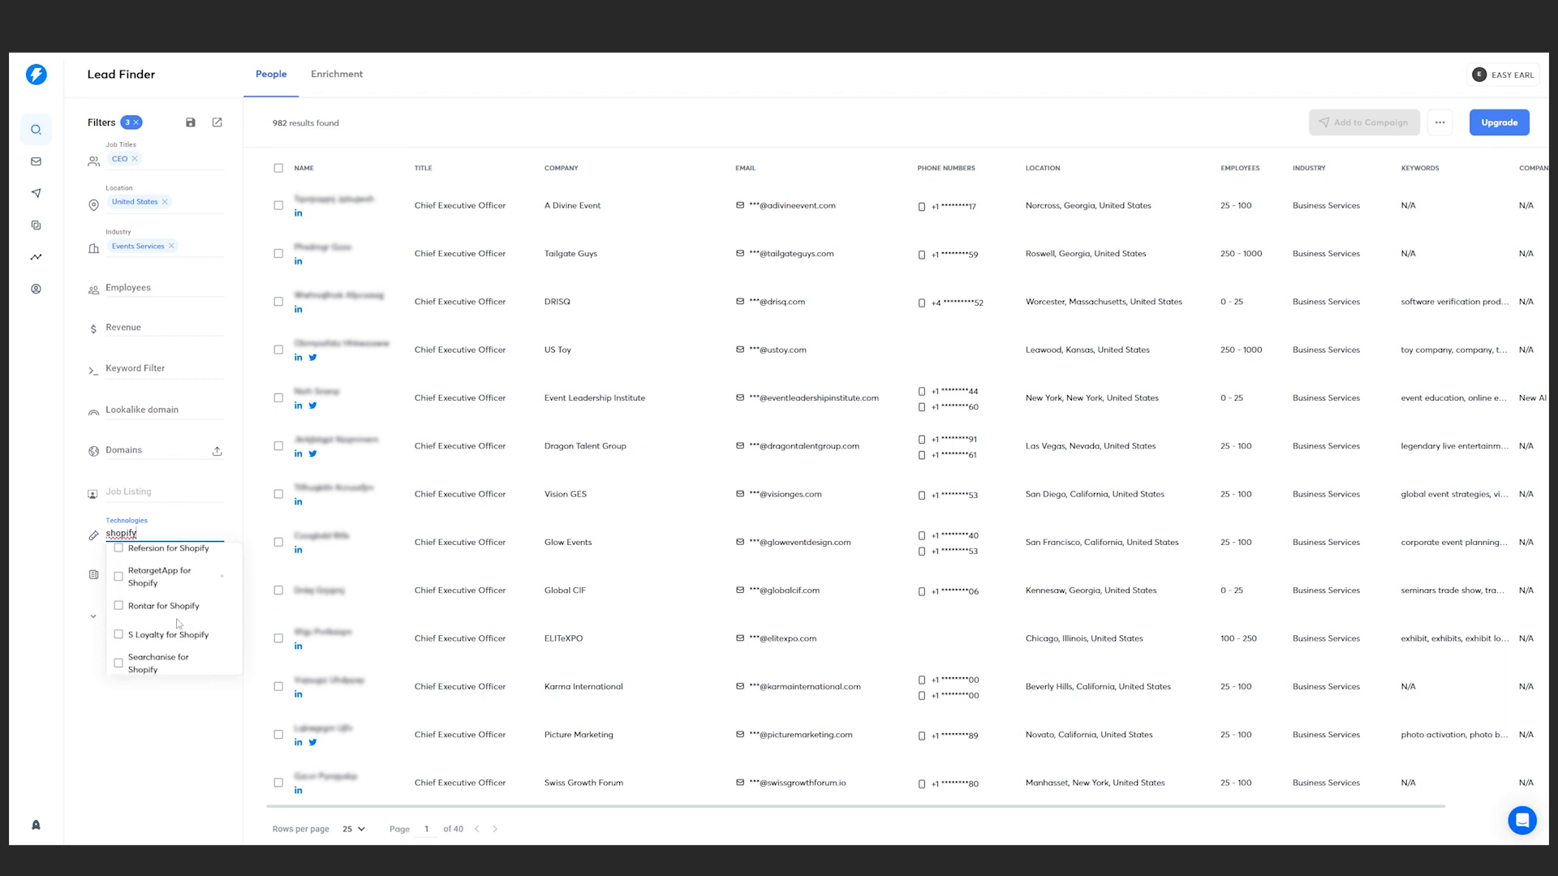
{"action": "scroll", "coordinate": [180, 617], "scroll_direction": "down", "scroll_amount": 5}
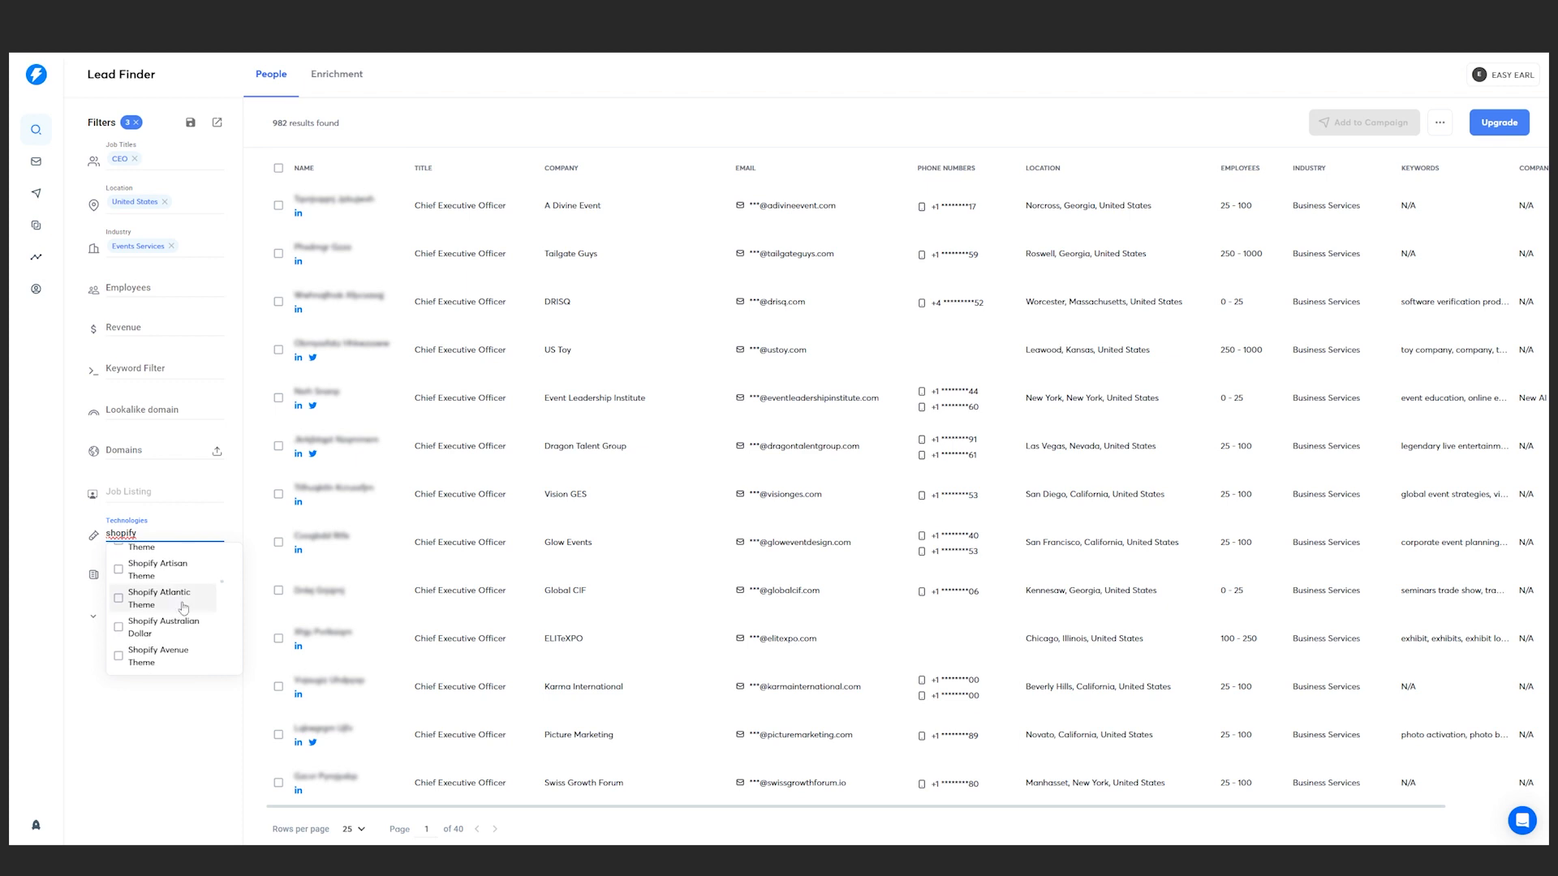
{"action": "scroll", "coordinate": [183, 607], "scroll_direction": "down", "scroll_amount": 3}
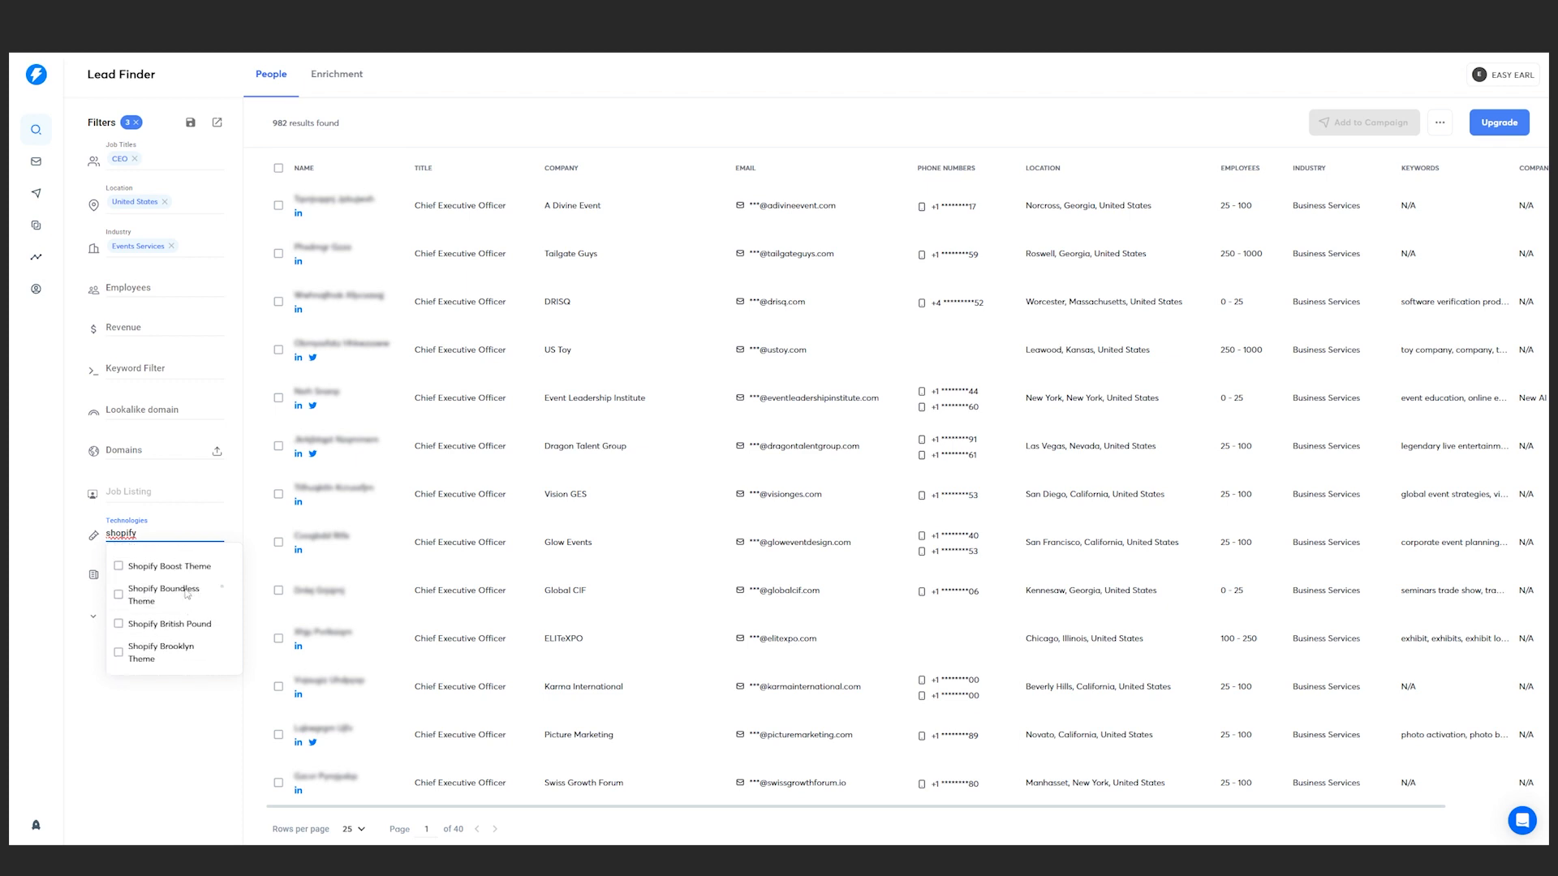
{"action": "scroll", "coordinate": [182, 605], "scroll_direction": "up", "scroll_amount": 6}
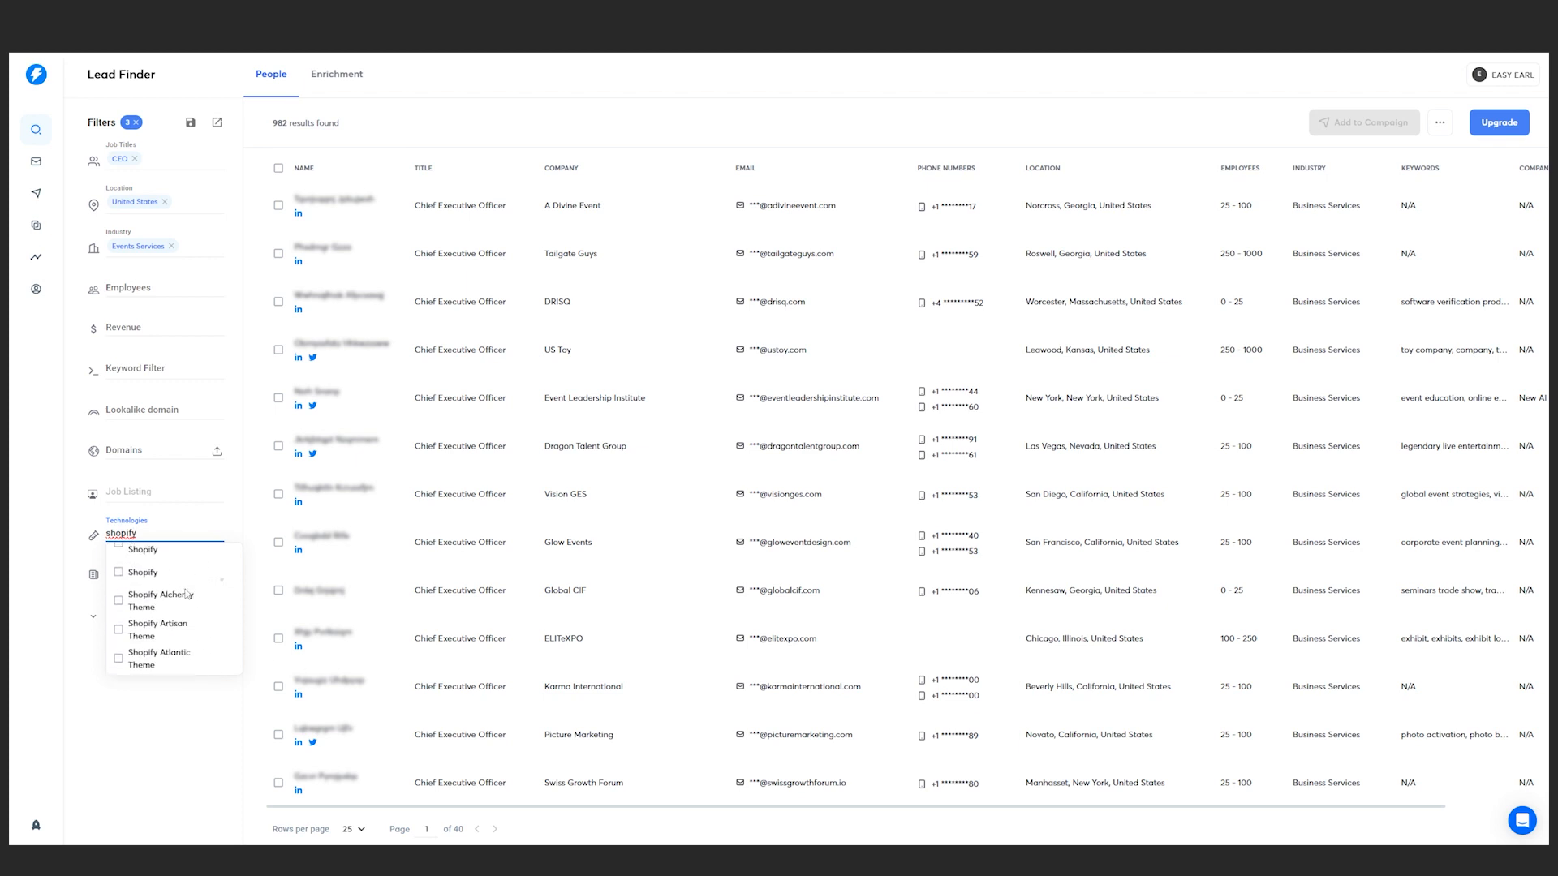
{"action": "left_click", "coordinate": [159, 631]}
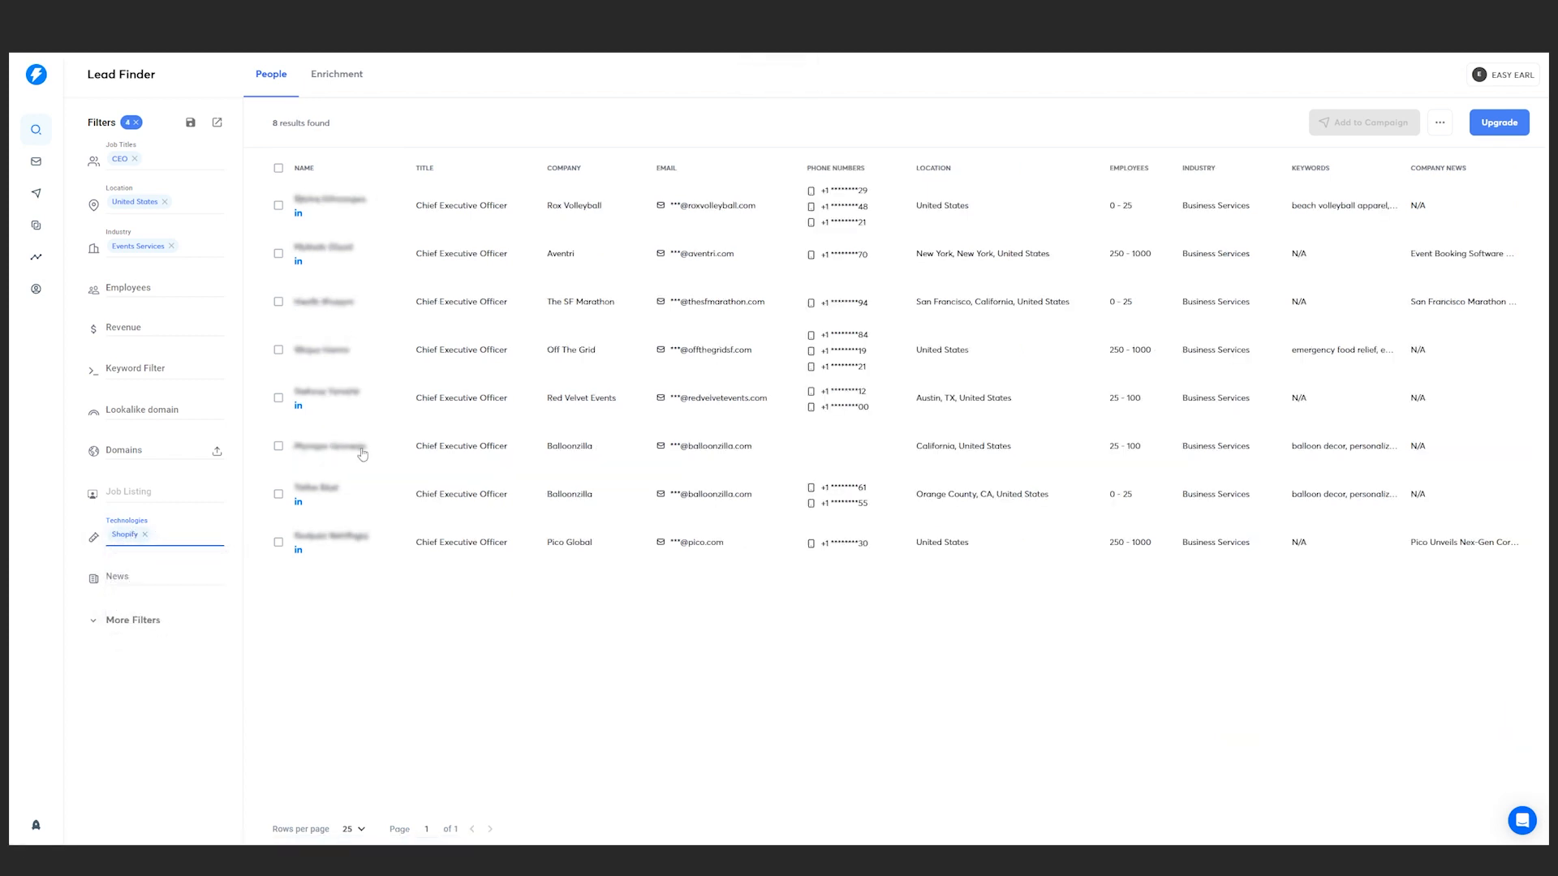
Step: Look through the News filter's options and the additional filters, such as Funding Type, Department and Management Levels
{"action": "left_click", "coordinate": [138, 577]}
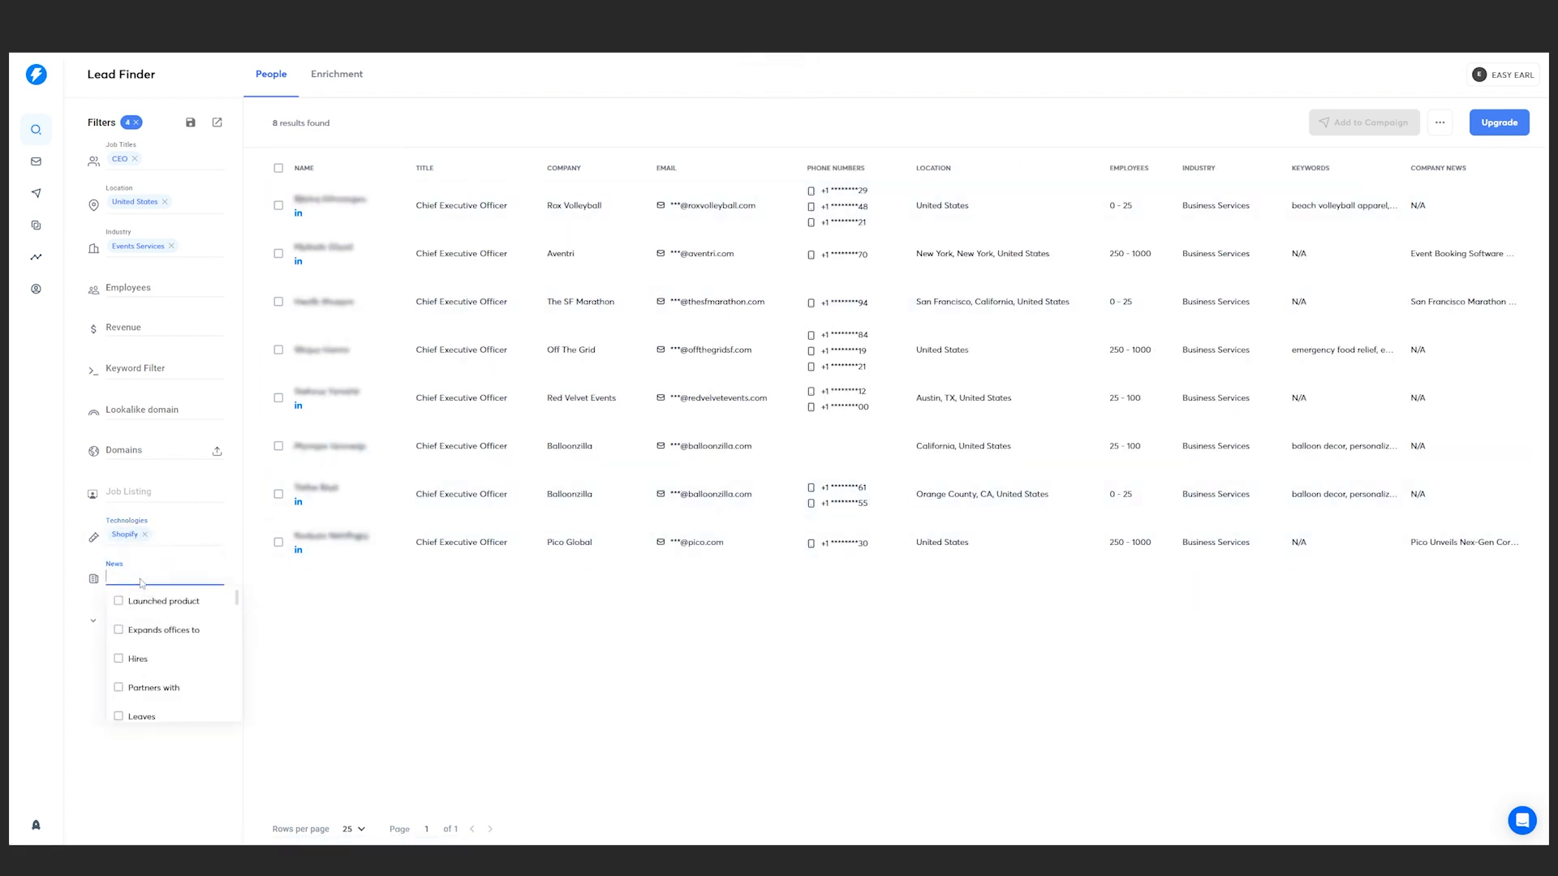
{"action": "scroll", "coordinate": [237, 601], "scroll_direction": "down", "scroll_amount": 2}
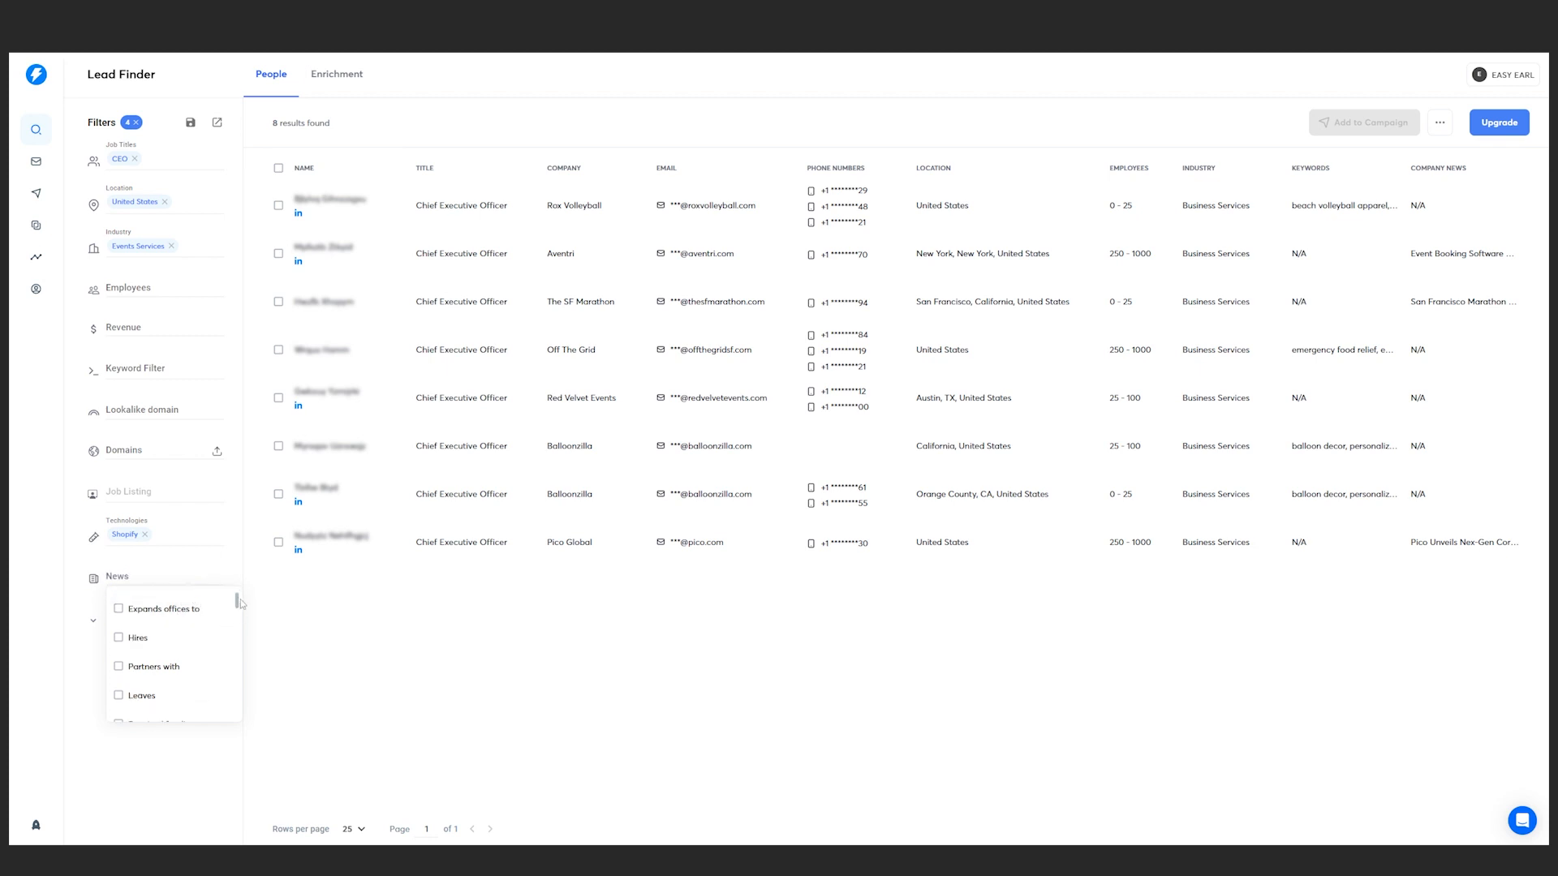
{"action": "mouse_move", "coordinate": [240, 601]}
{"action": "left_mouse_down"}
{"action": "mouse_move", "coordinate": [241, 718]}
{"action": "mouse_move", "coordinate": [240, 591]}
{"action": "left_mouse_up"}
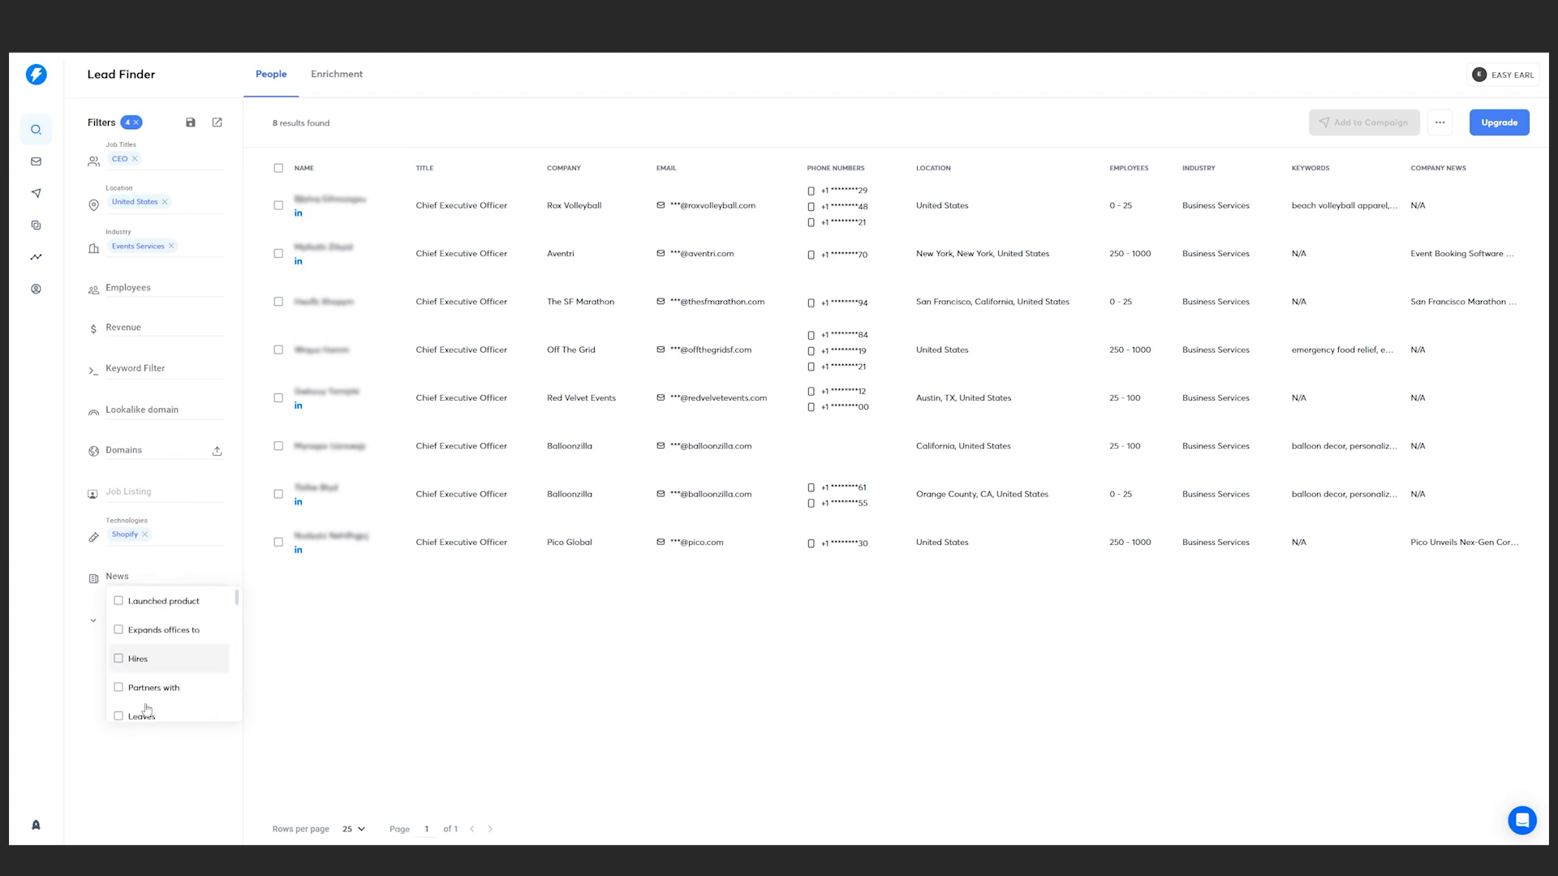
{"action": "left_click", "coordinate": [531, 617]}
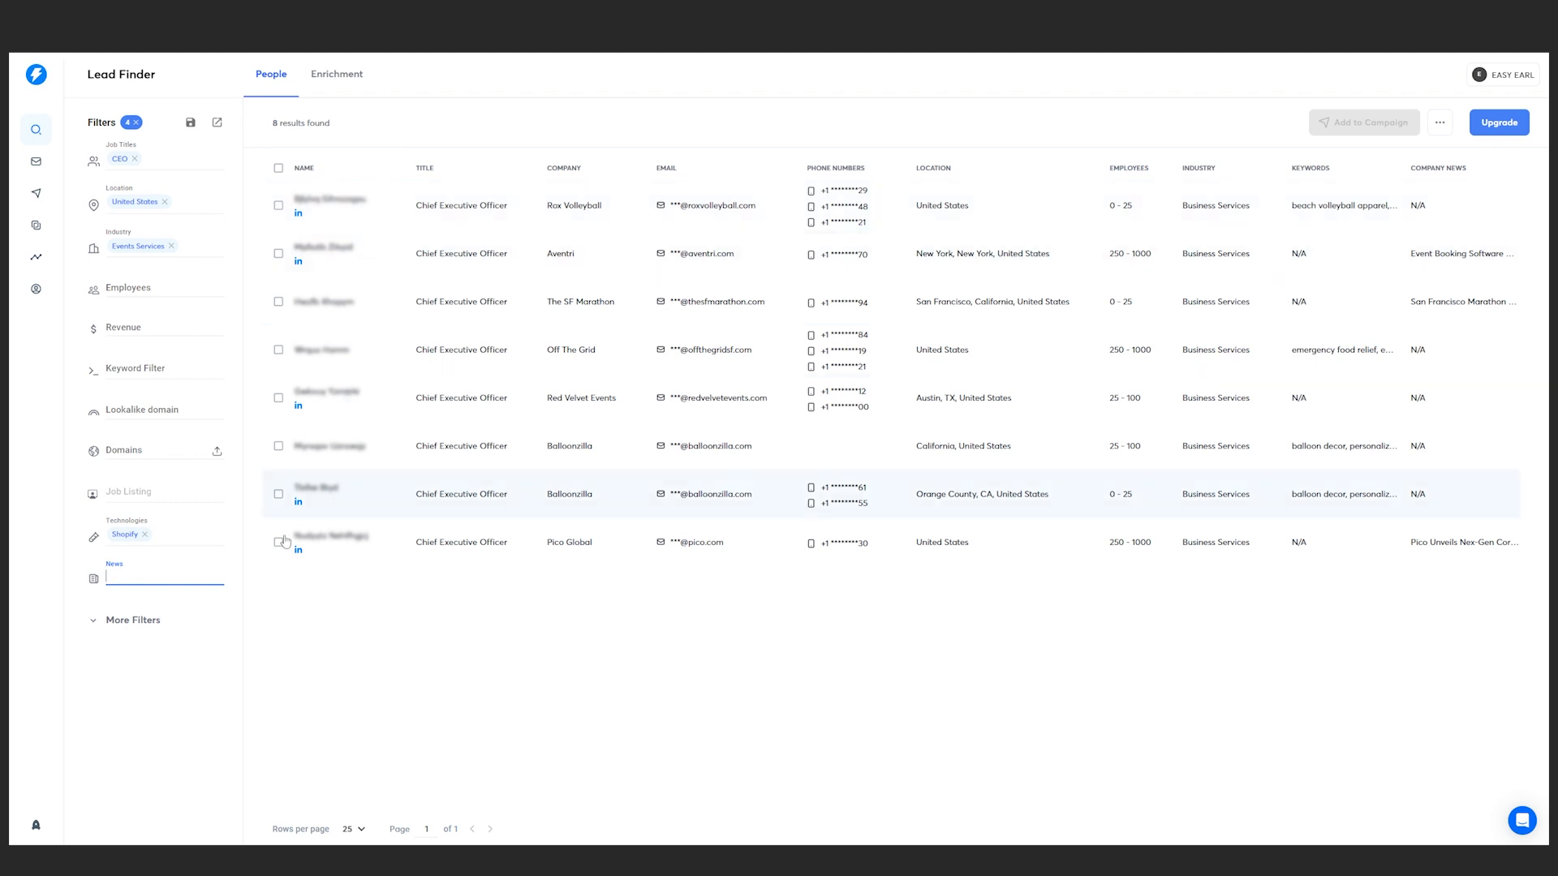
{"action": "left_click", "coordinate": [95, 621]}
{"action": "scroll", "coordinate": [137, 783], "scroll_direction": "down", "scroll_amount": 2}
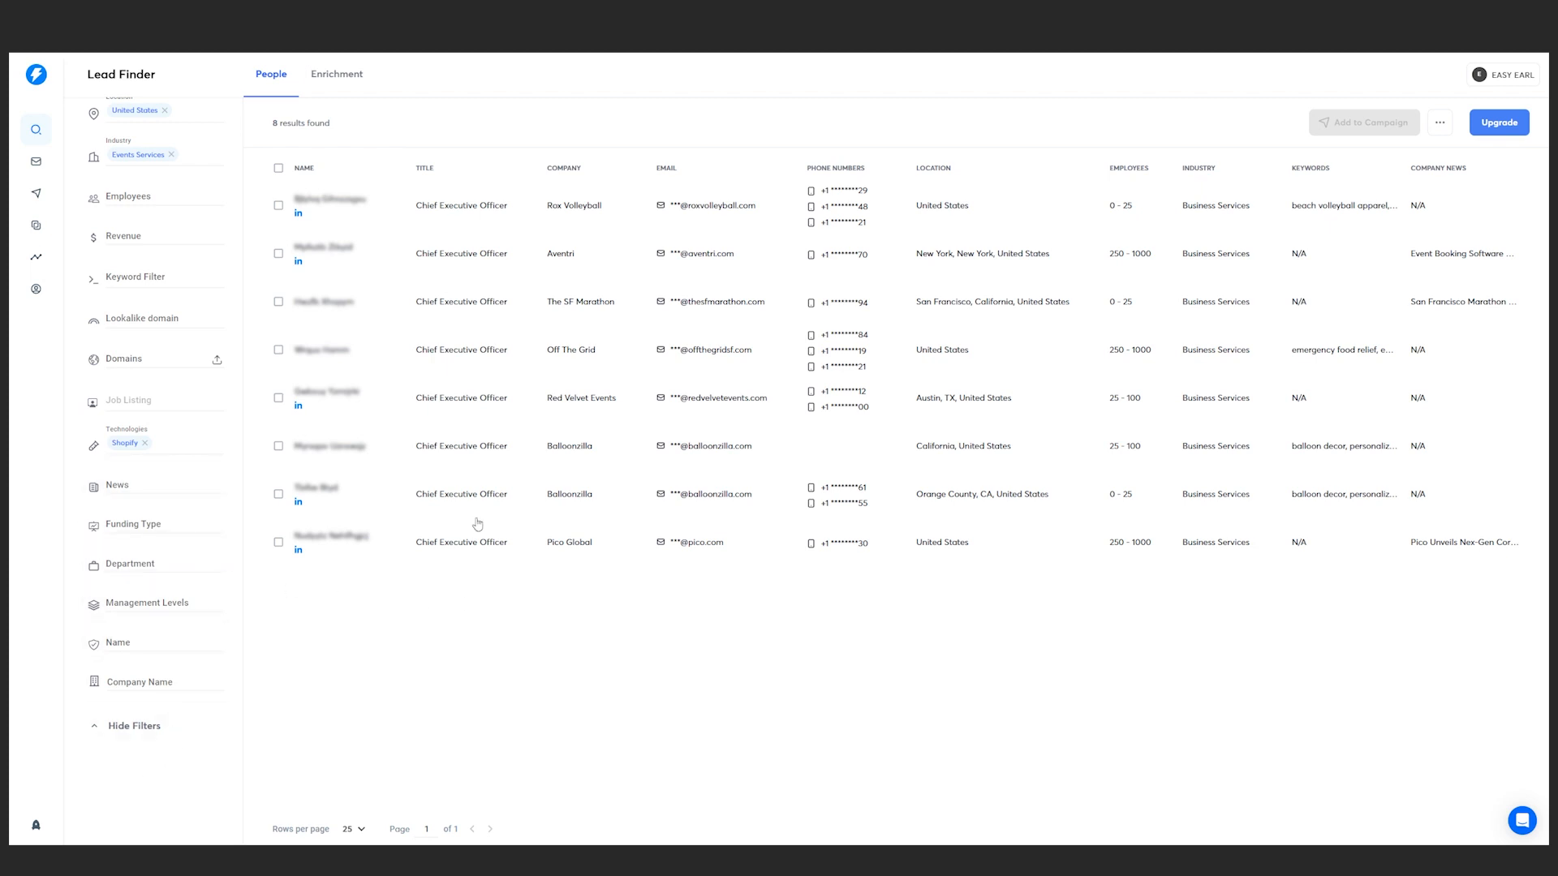
{"action": "scroll", "coordinate": [163, 324], "scroll_direction": "up", "scroll_amount": 2}
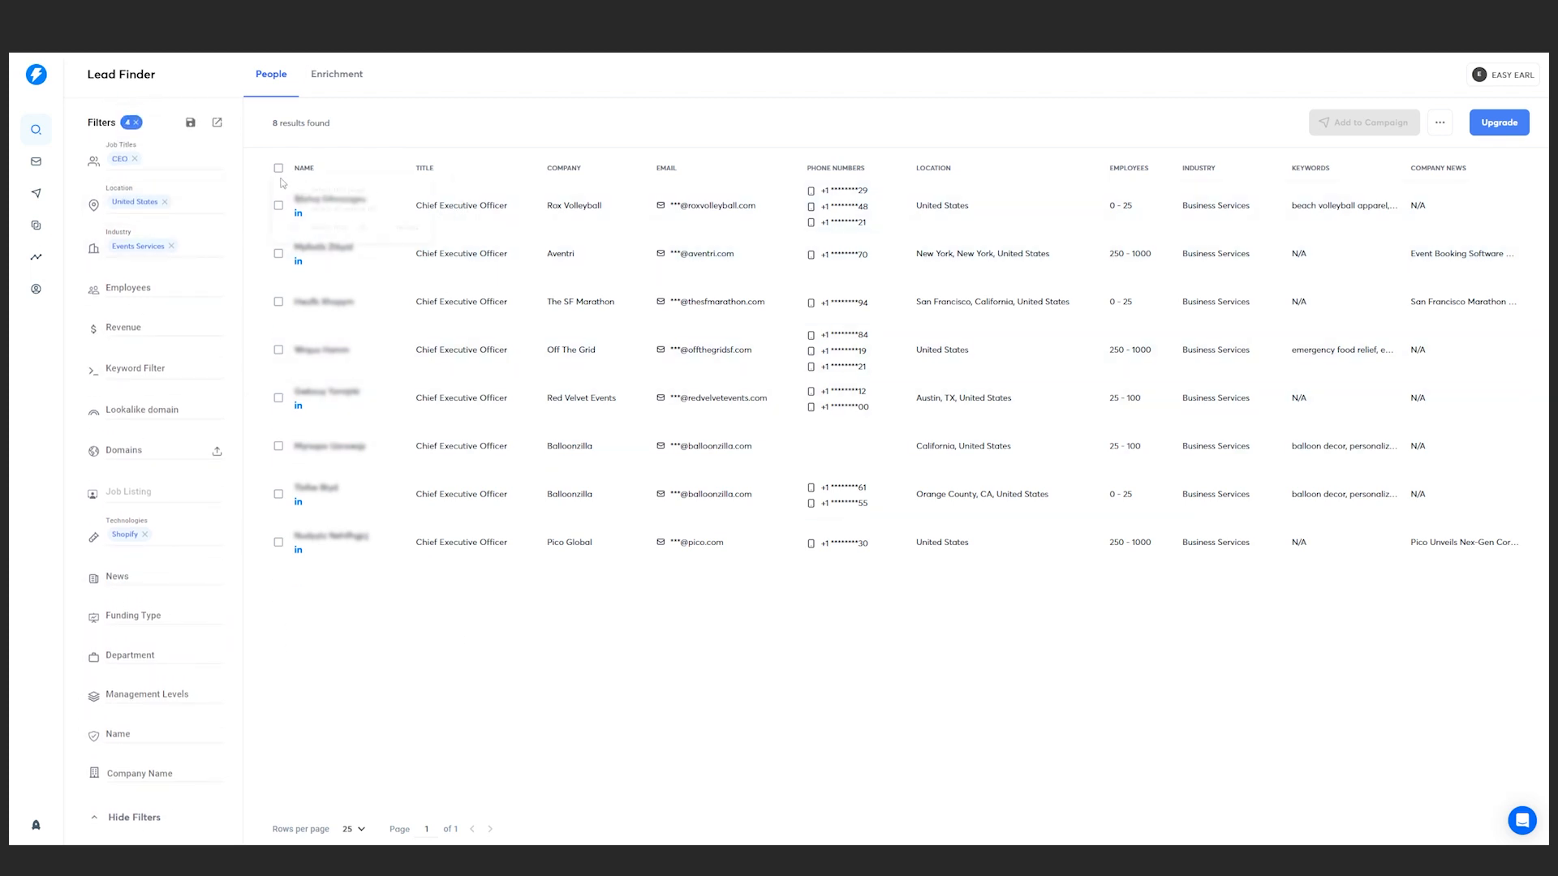
Step: Remove the Shopify technology filter from the lead search
{"action": "left_click", "coordinate": [144, 534]}
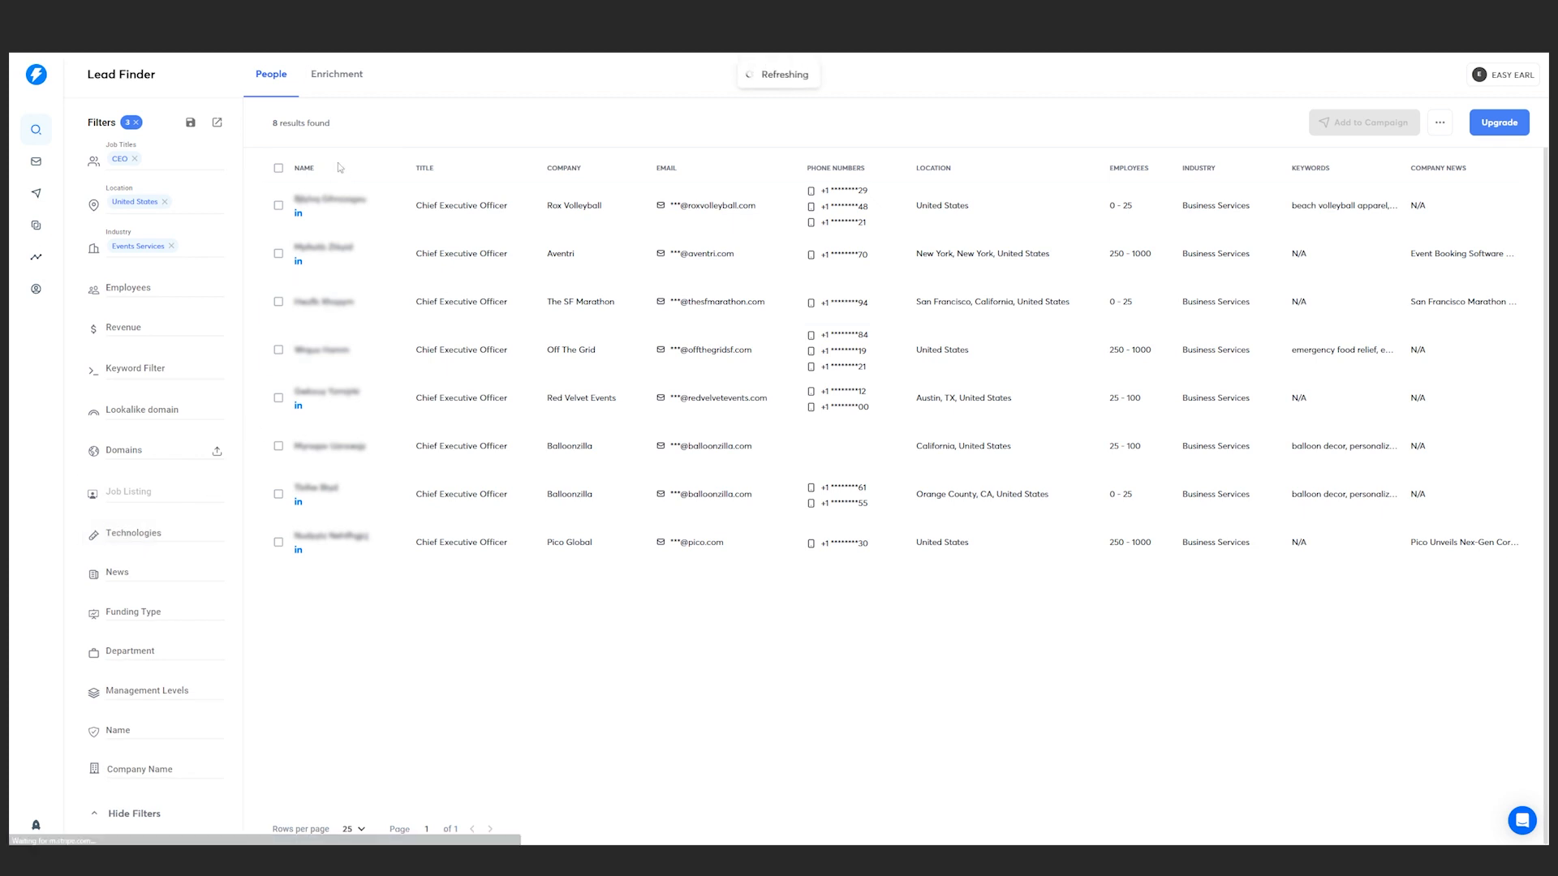
{"action": "left_click", "coordinate": [279, 168]}
{"action": "left_click", "coordinate": [681, 178]}
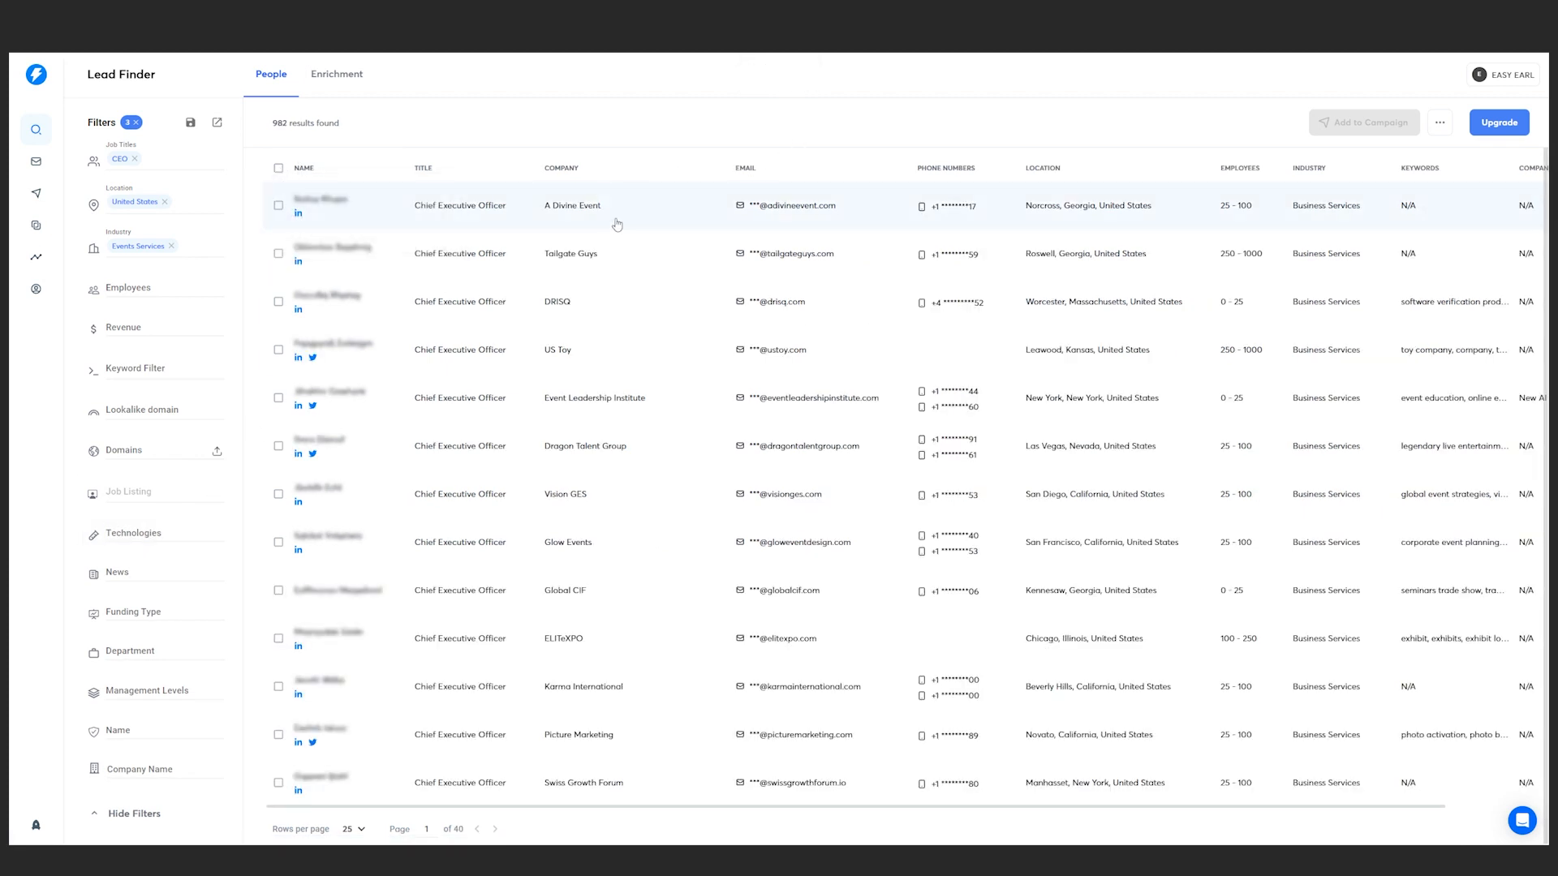
{"action": "left_click", "coordinate": [278, 205]}
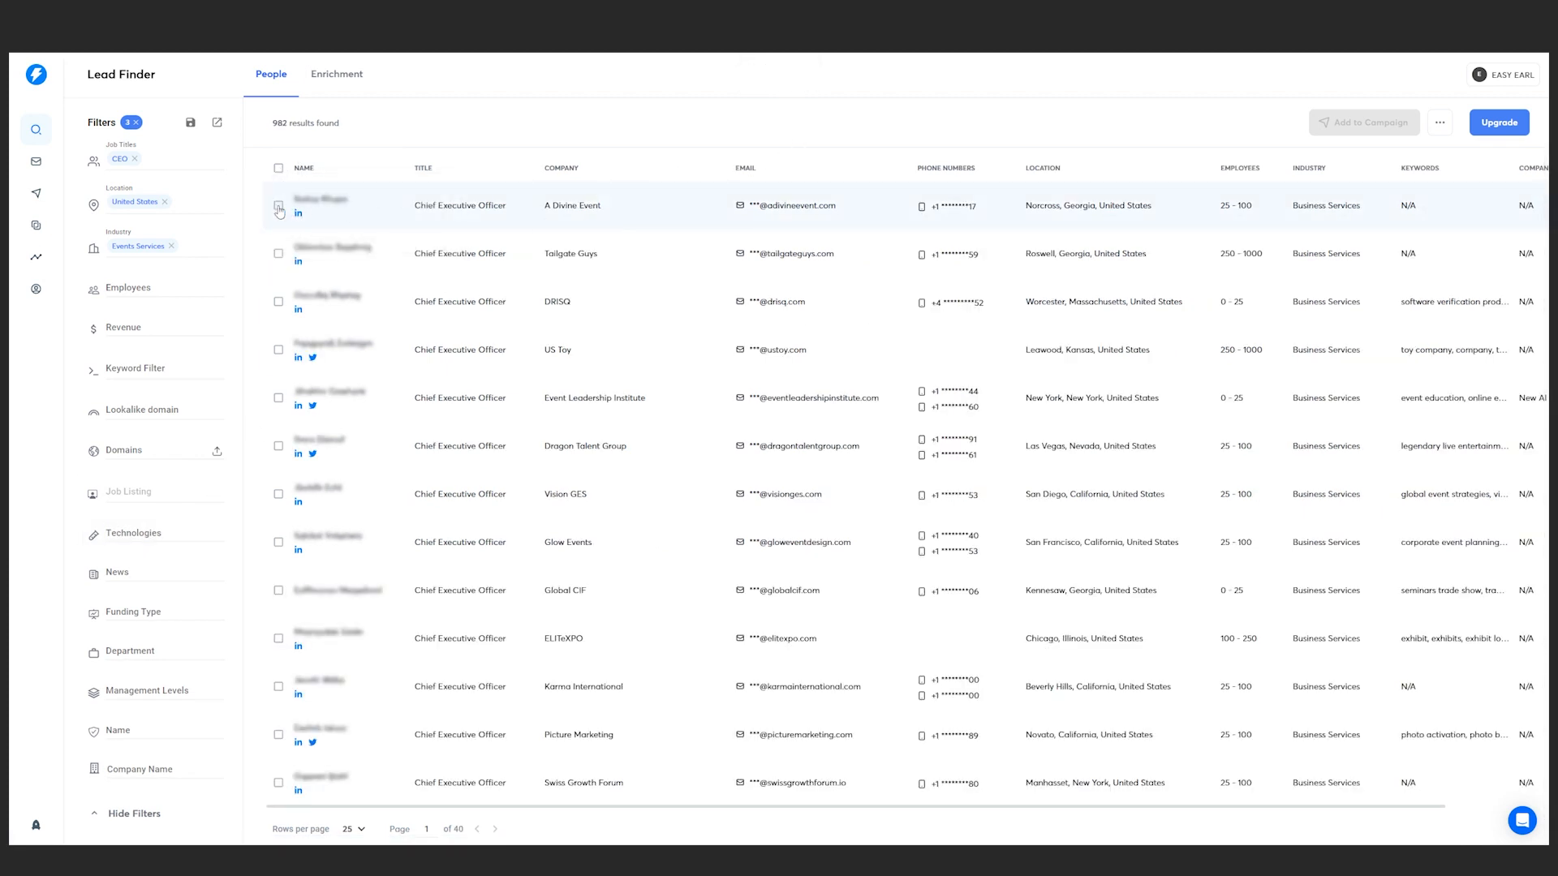
{"action": "left_click", "coordinate": [278, 254]}
{"action": "left_click", "coordinate": [278, 302]}
{"action": "left_click", "coordinate": [278, 302]}
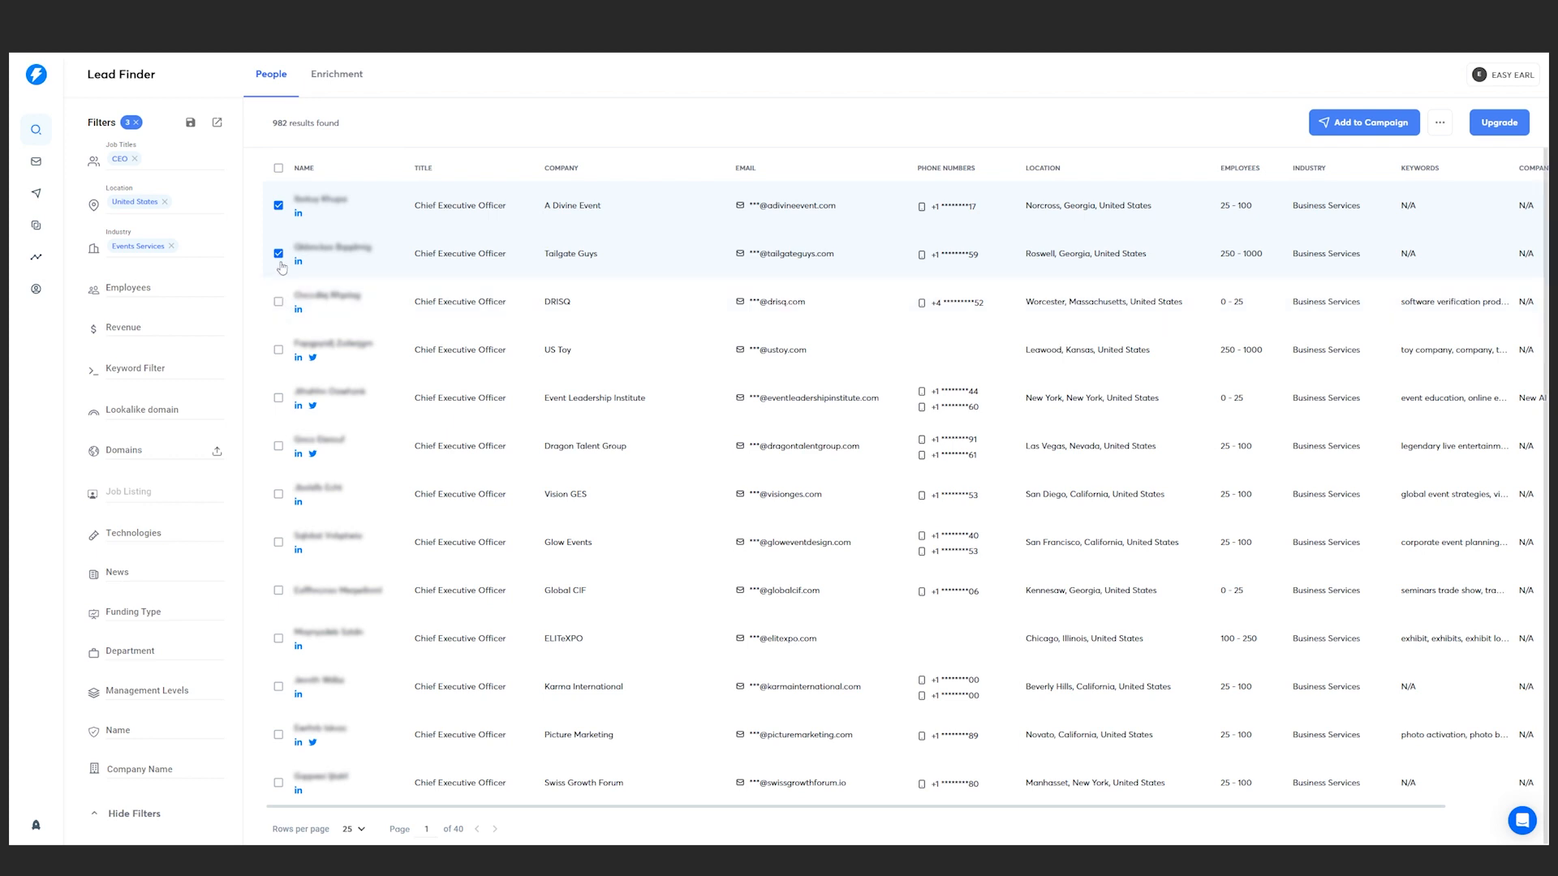
{"action": "left_click", "coordinate": [278, 254]}
{"action": "left_click", "coordinate": [278, 205]}
Step: Select all leads on this page and try to add them to the campaign
{"action": "left_click", "coordinate": [278, 168]}
{"action": "left_click", "coordinate": [279, 168]}
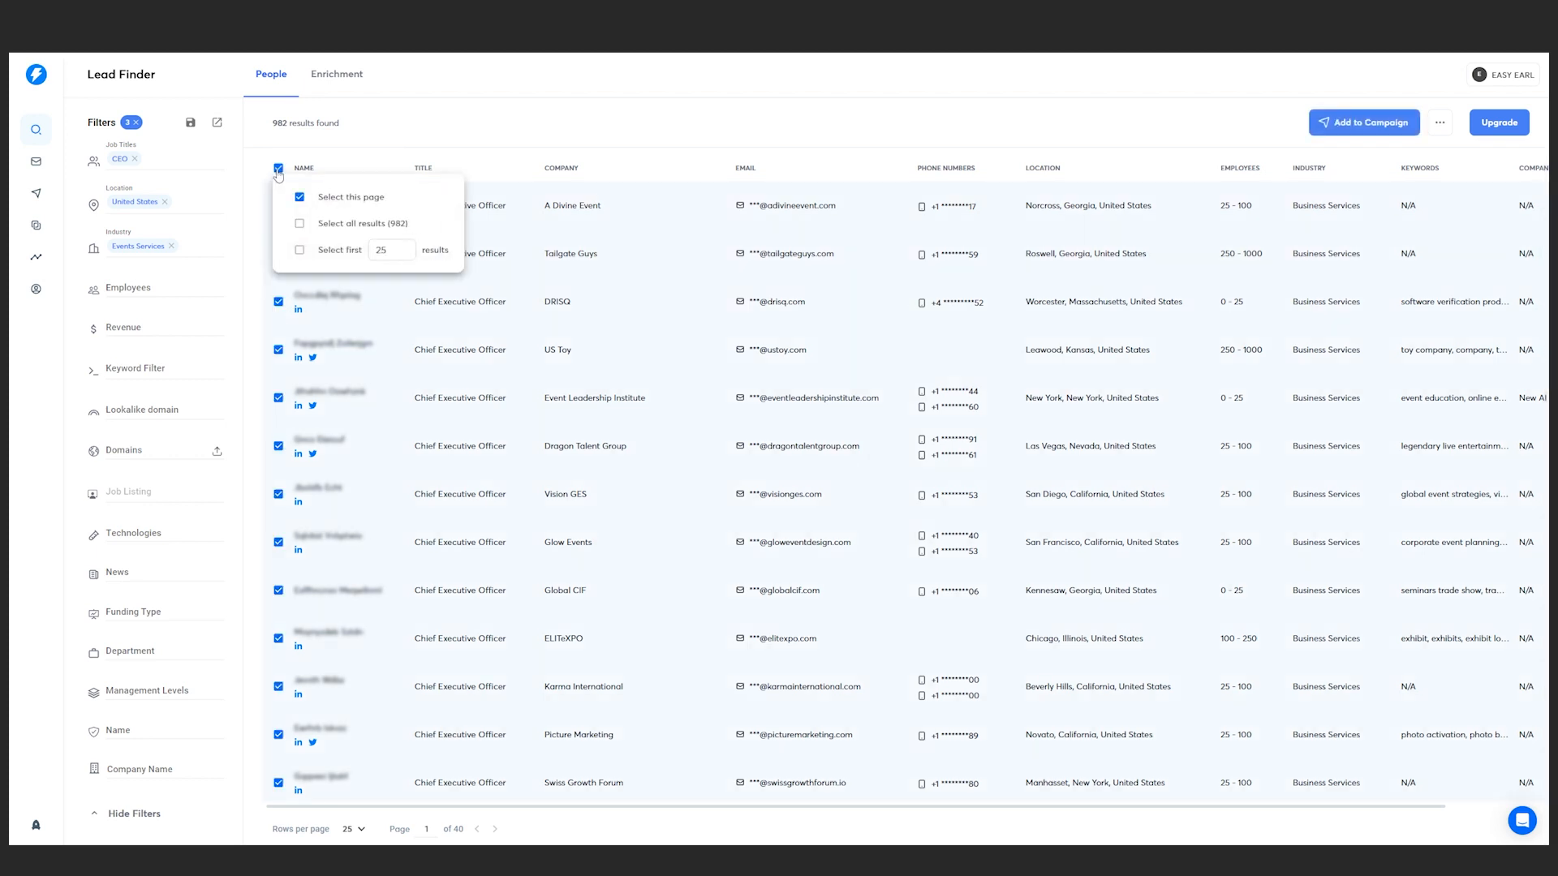
{"action": "left_click", "coordinate": [1372, 126]}
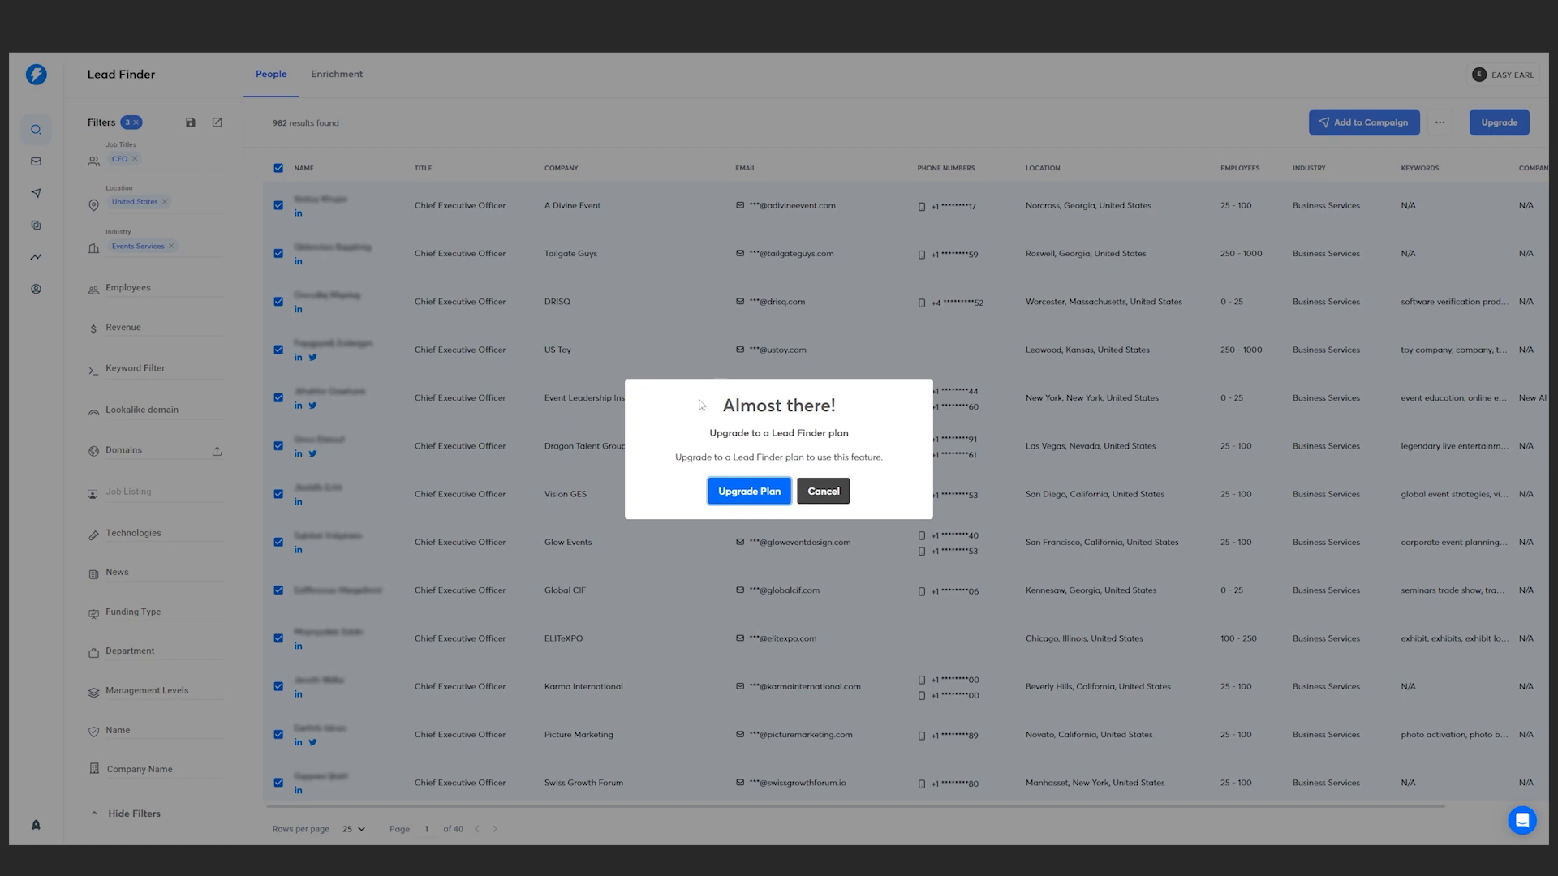
Step: Proceed to the plan upgrade and review the Lead Finder subscriptions: Growth Leads, HyperLeads and LightSpeed Leads
{"action": "right_click", "coordinate": [762, 490]}
{"action": "left_click", "coordinate": [738, 490]}
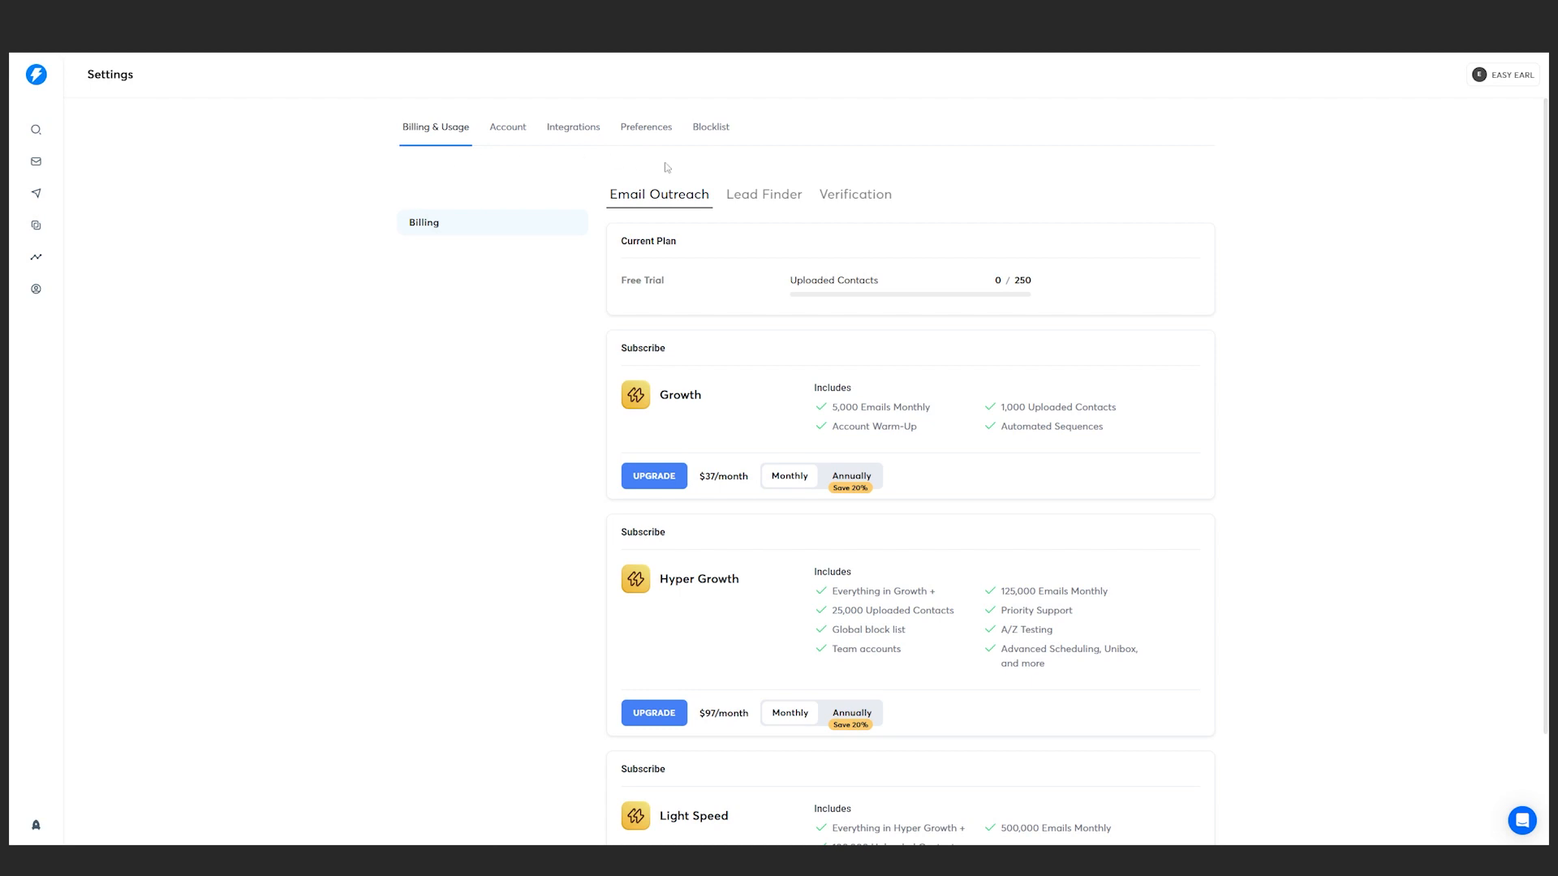
{"action": "left_click", "coordinate": [764, 203]}
{"action": "scroll", "coordinate": [730, 324], "scroll_direction": "down", "scroll_amount": 2}
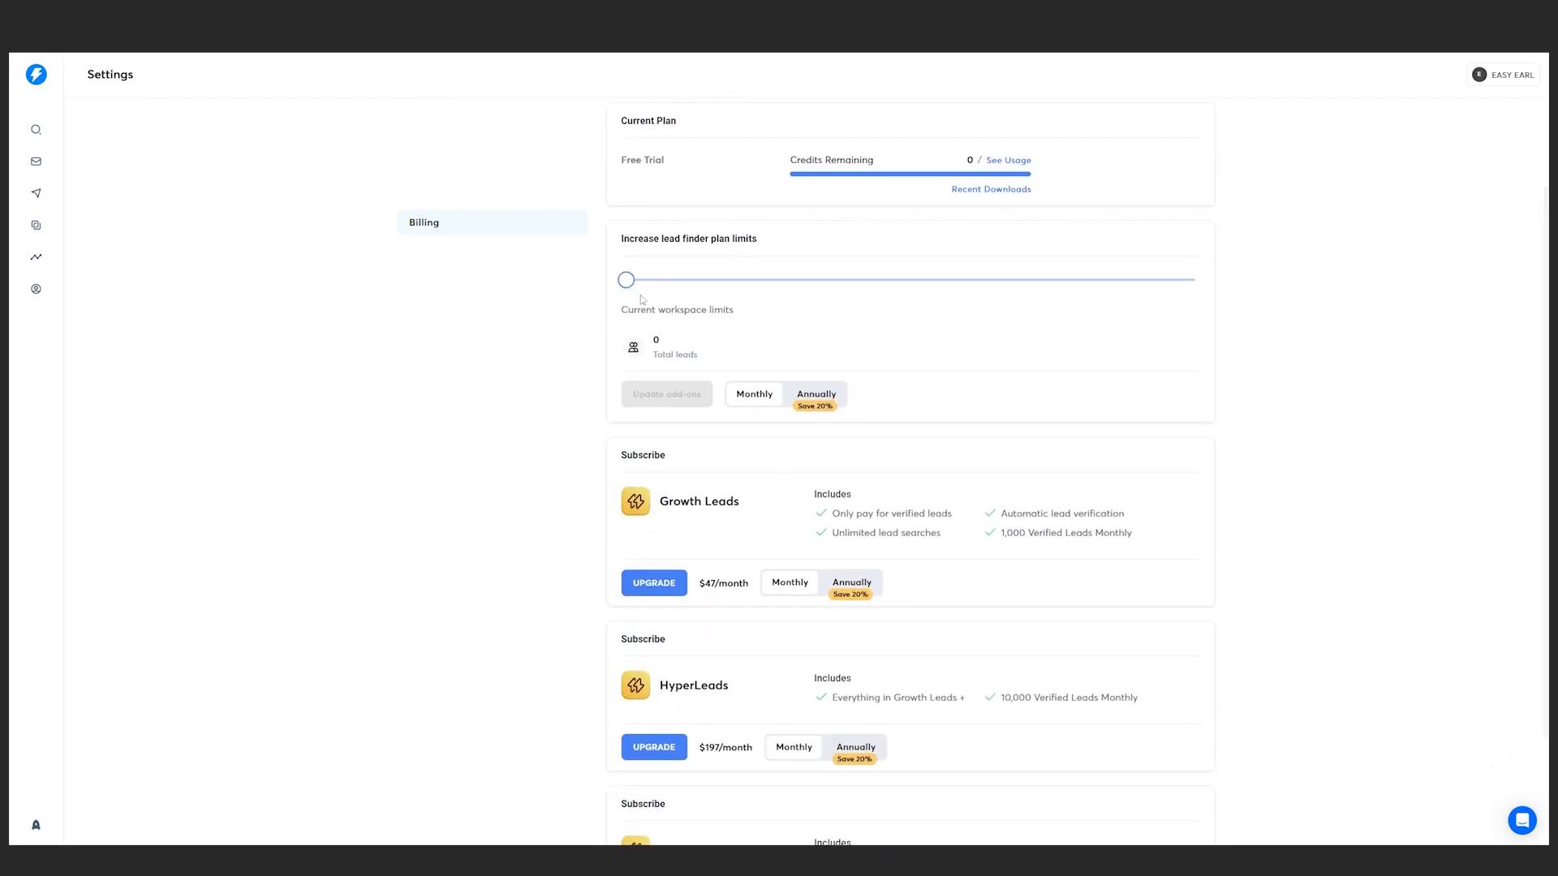
{"action": "scroll", "coordinate": [878, 391], "scroll_direction": "down", "scroll_amount": 2}
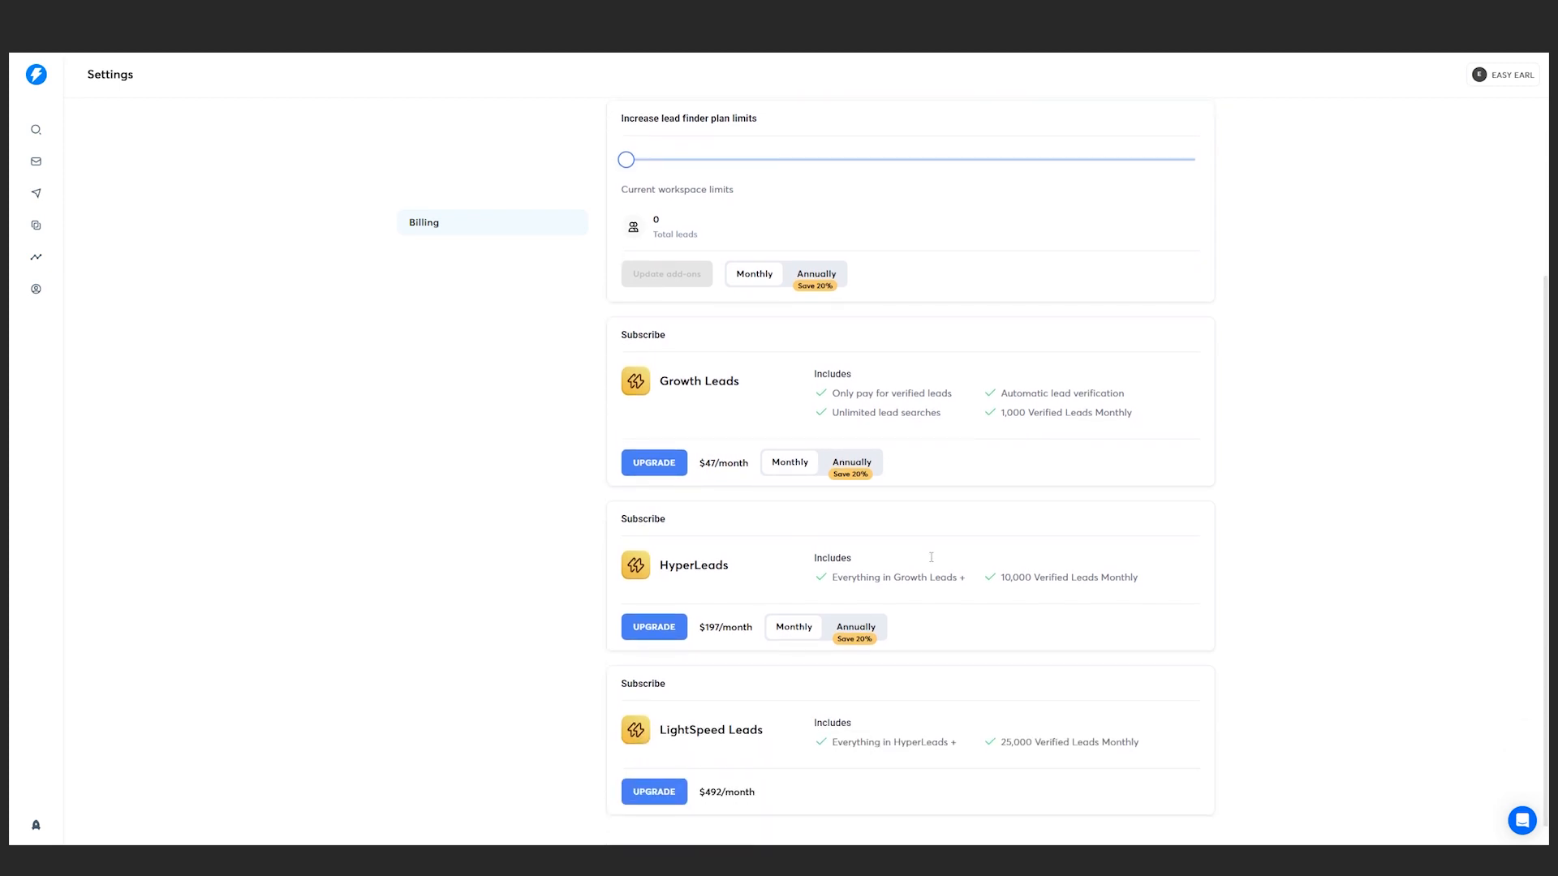
{"action": "scroll", "coordinate": [900, 456], "scroll_direction": "down", "scroll_amount": 1}
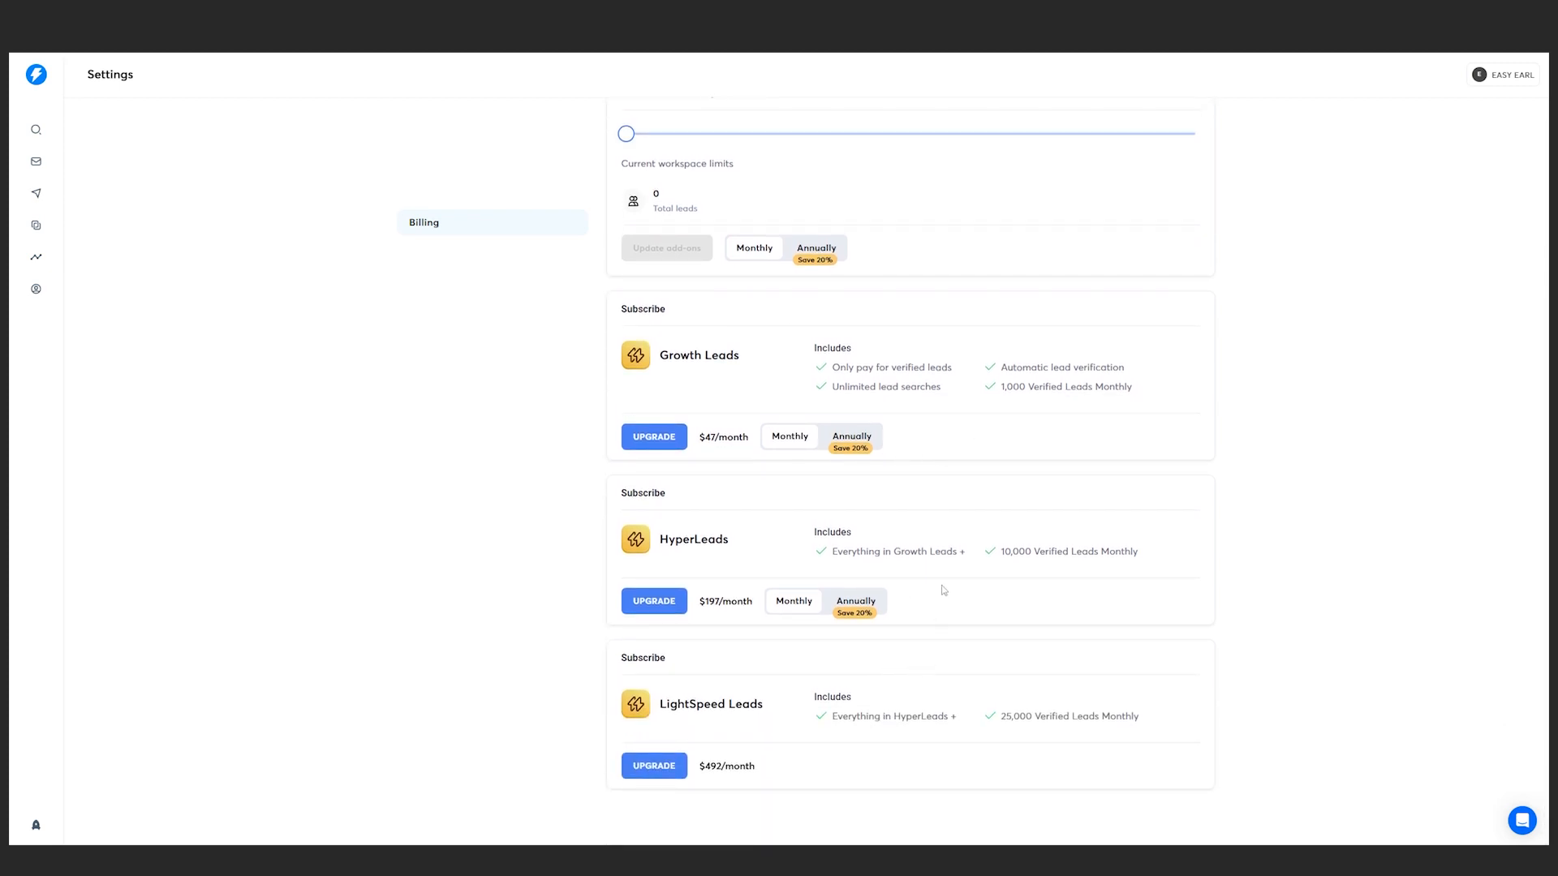
{"action": "scroll", "coordinate": [945, 510], "scroll_direction": "up", "scroll_amount": 1}
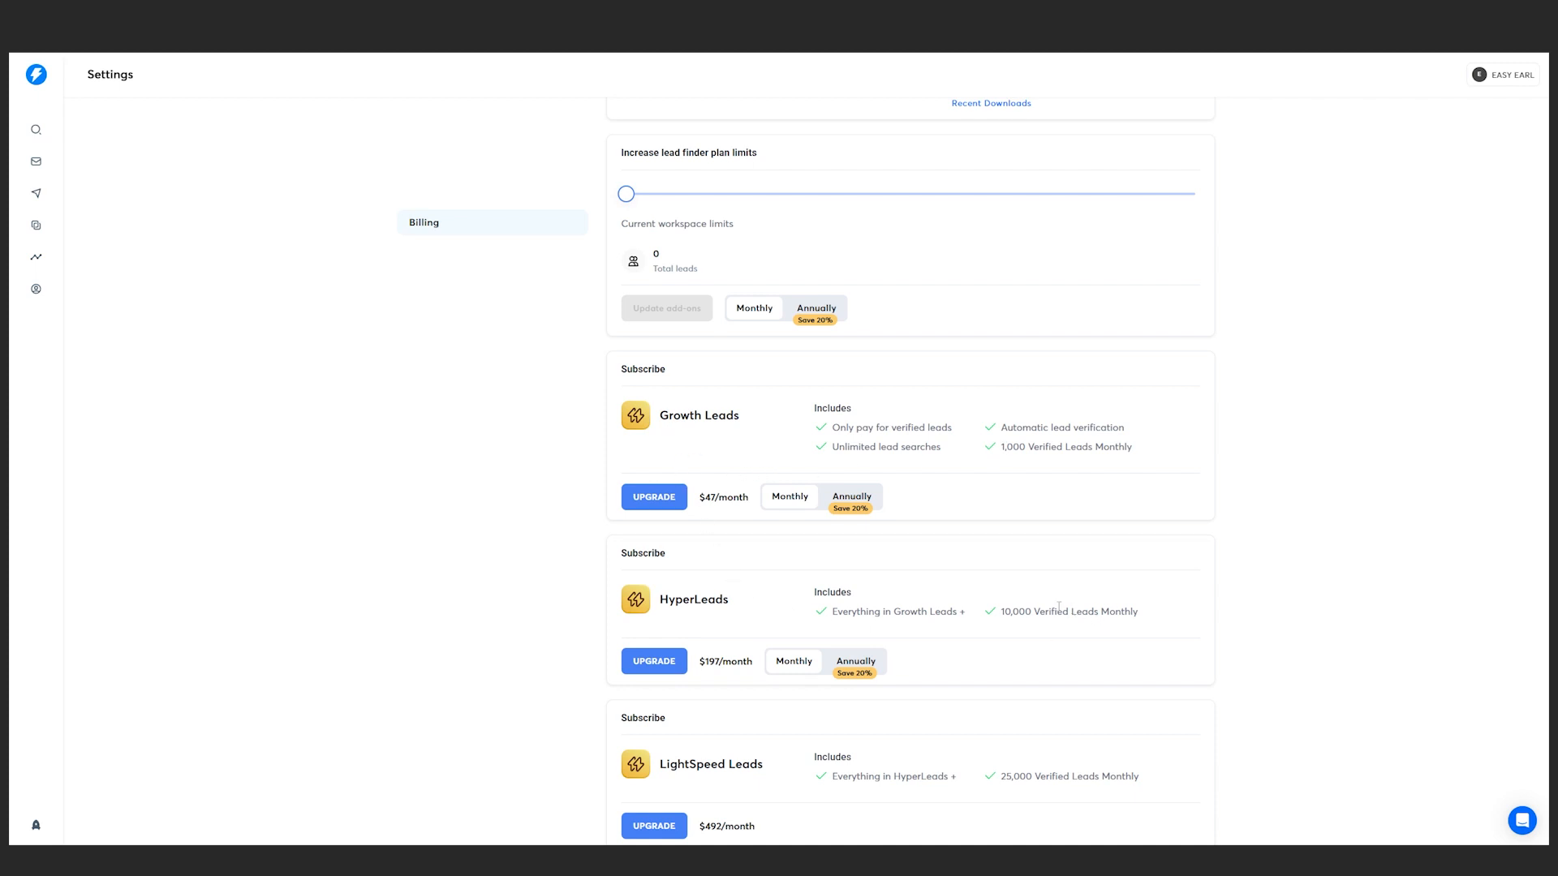
{"action": "scroll", "coordinate": [1059, 607], "scroll_direction": "down", "scroll_amount": 1}
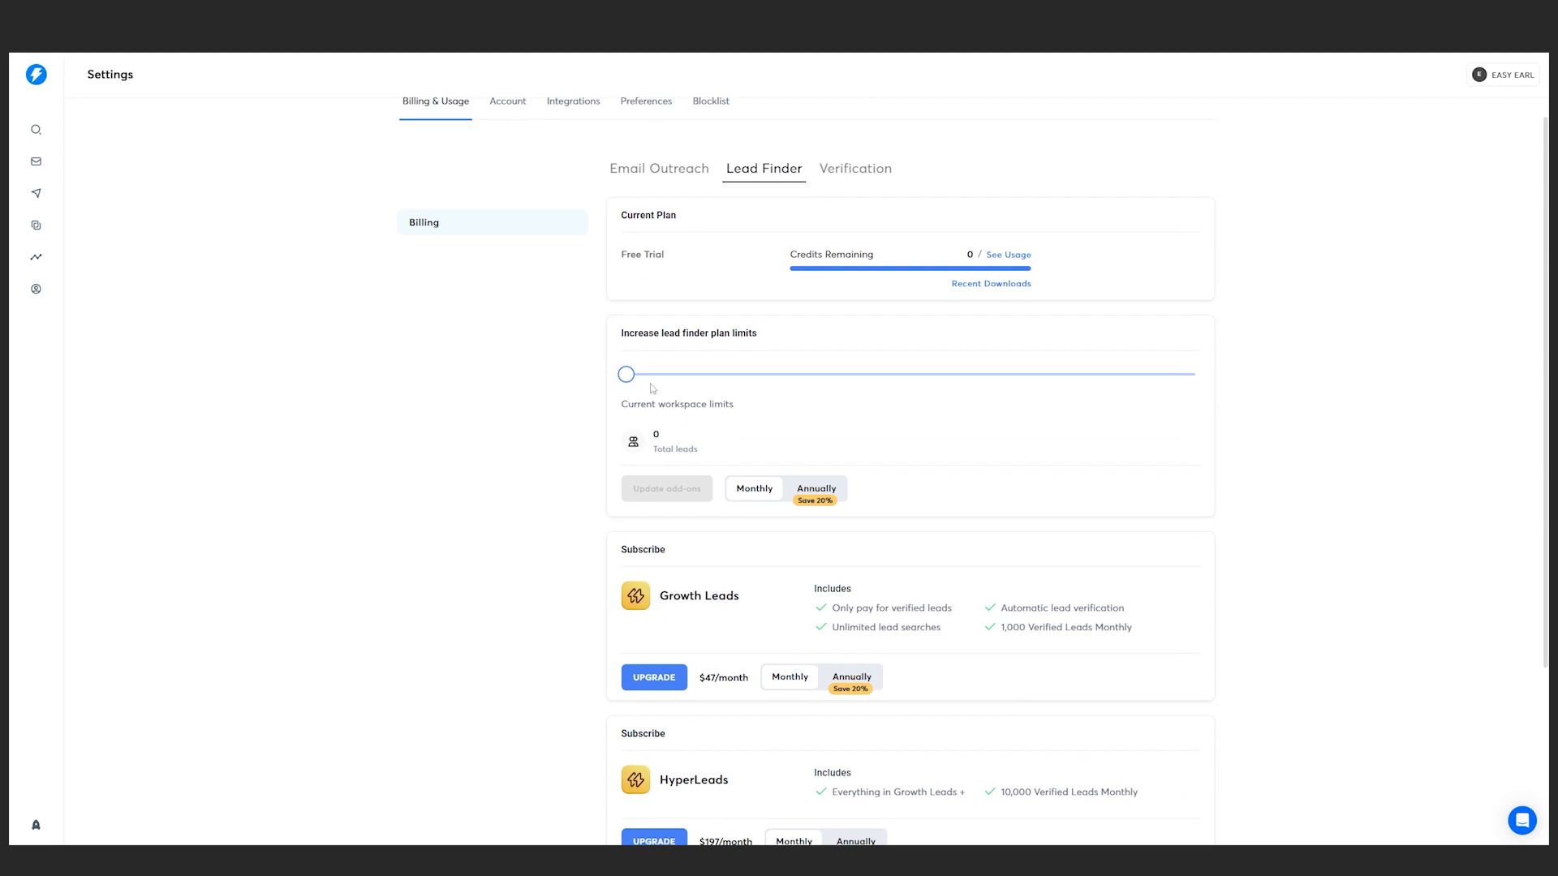
Step: Preview the add-on price for a Lead Finder limit of 500,000 total leads, and reset the limit to 0
{"action": "left_click_drag", "start_coordinate": [627, 375], "coordinate": [1218, 378]}
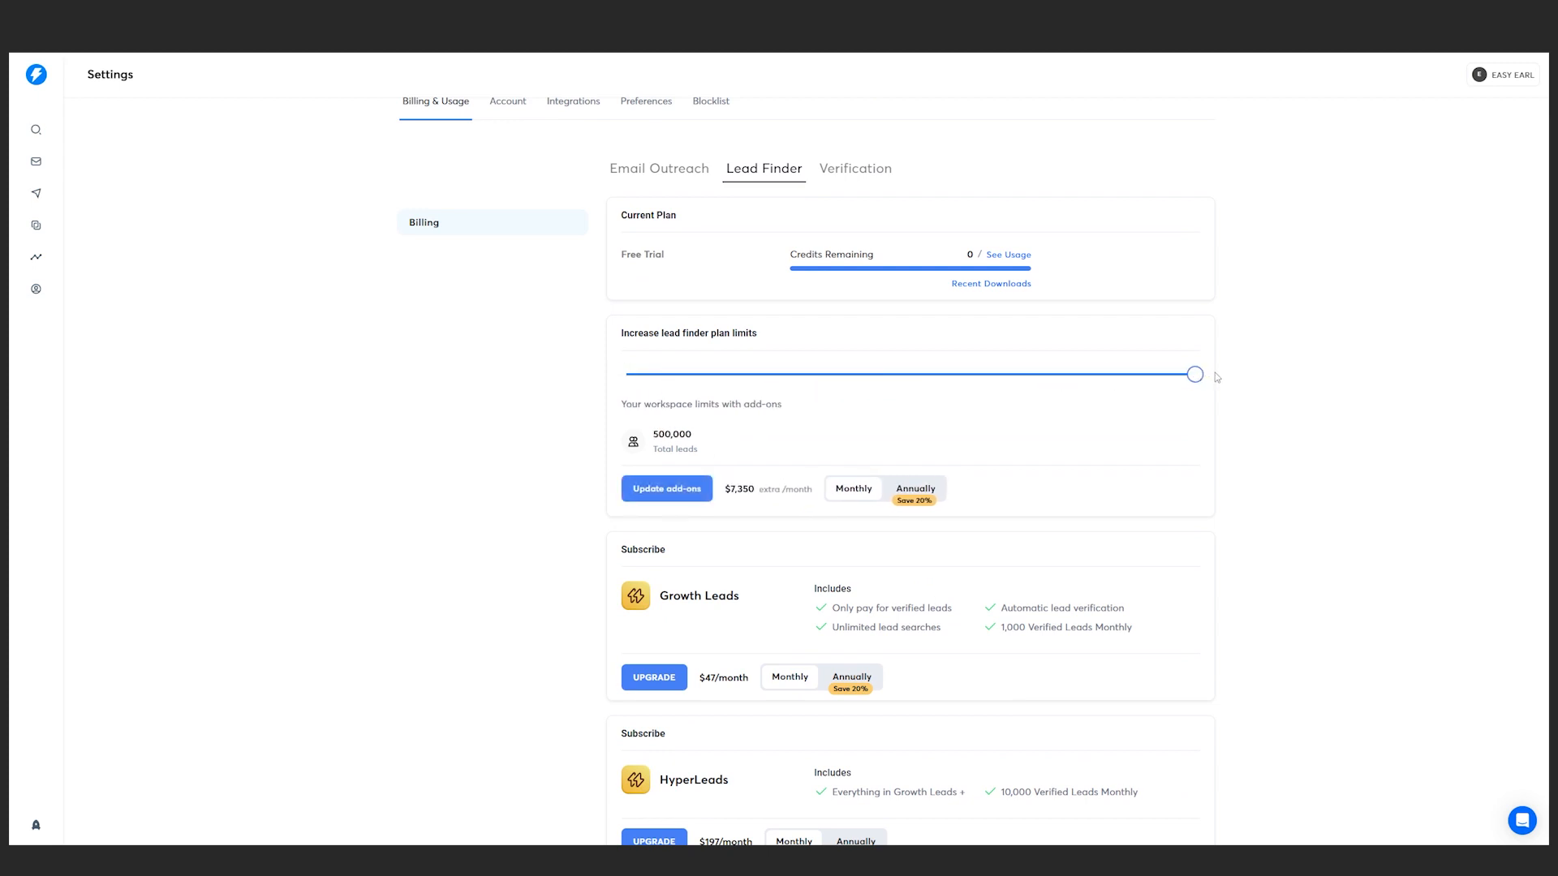
{"action": "double_click", "coordinate": [656, 435]}
{"action": "triple_click", "coordinate": [736, 492]}
{"action": "left_click", "coordinate": [774, 476]}
{"action": "left_click_drag", "start_coordinate": [1190, 376], "coordinate": [607, 333]}
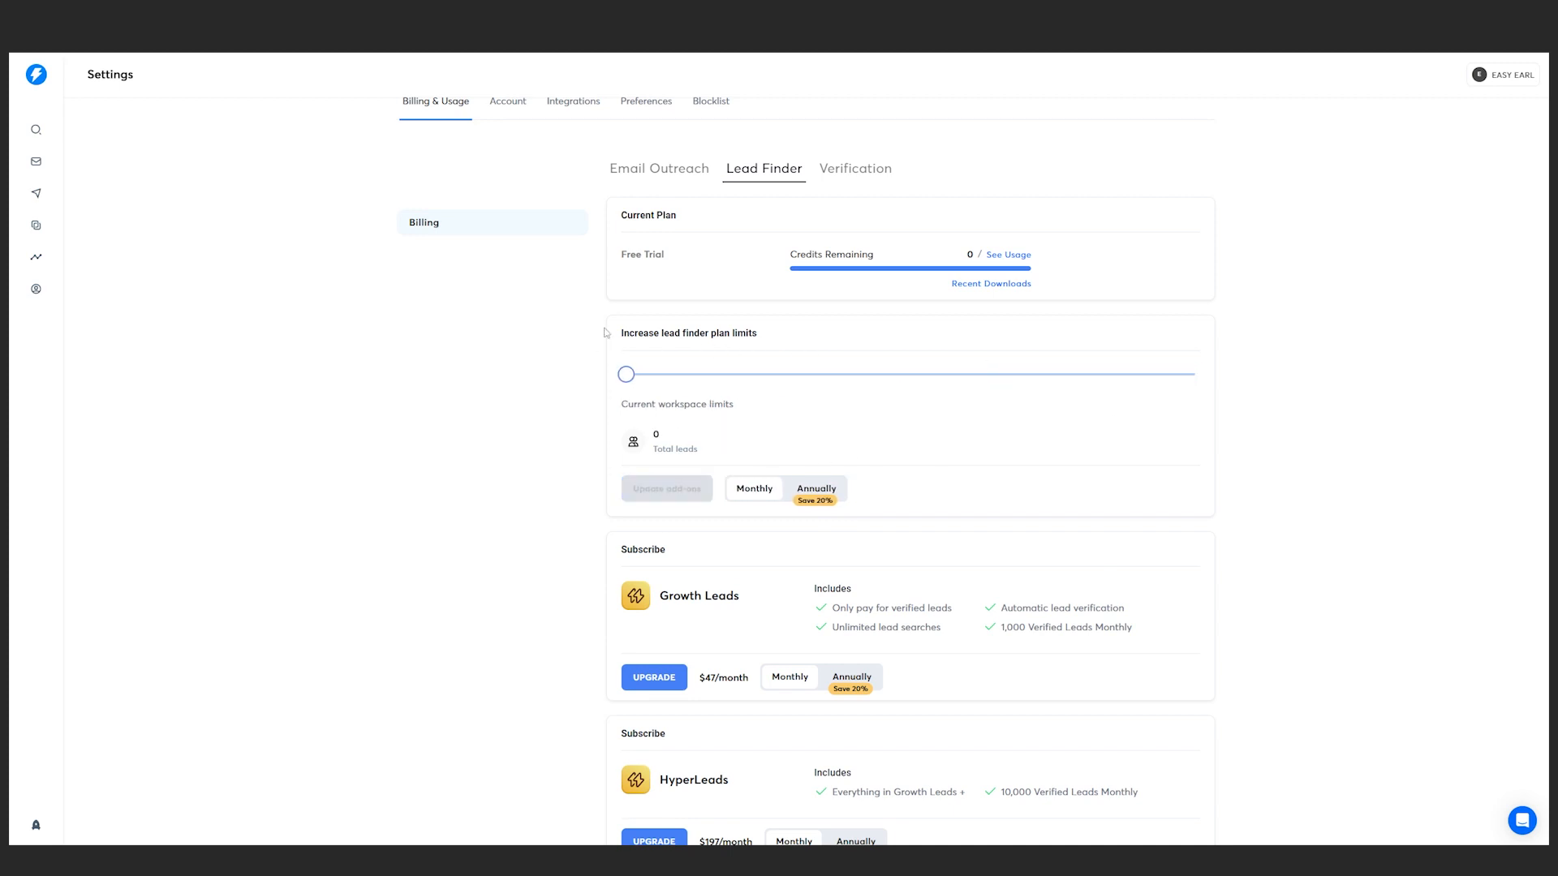
Step: Open the COLD OUTREACH 1 draft campaign from the list of campaigns
{"action": "left_click", "coordinate": [38, 197]}
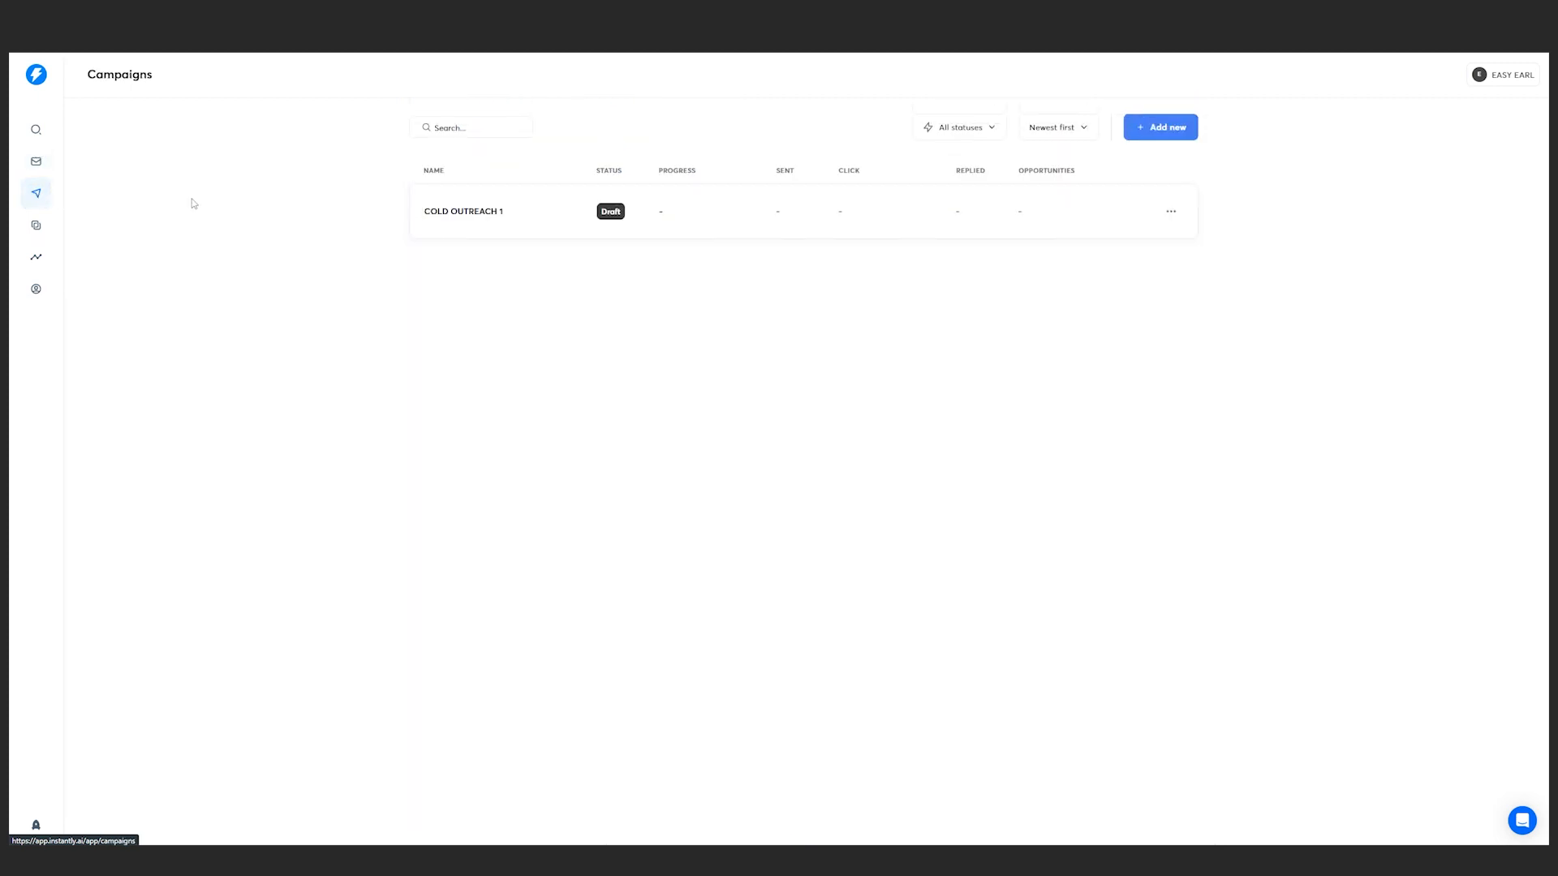
{"action": "left_click", "coordinate": [828, 212]}
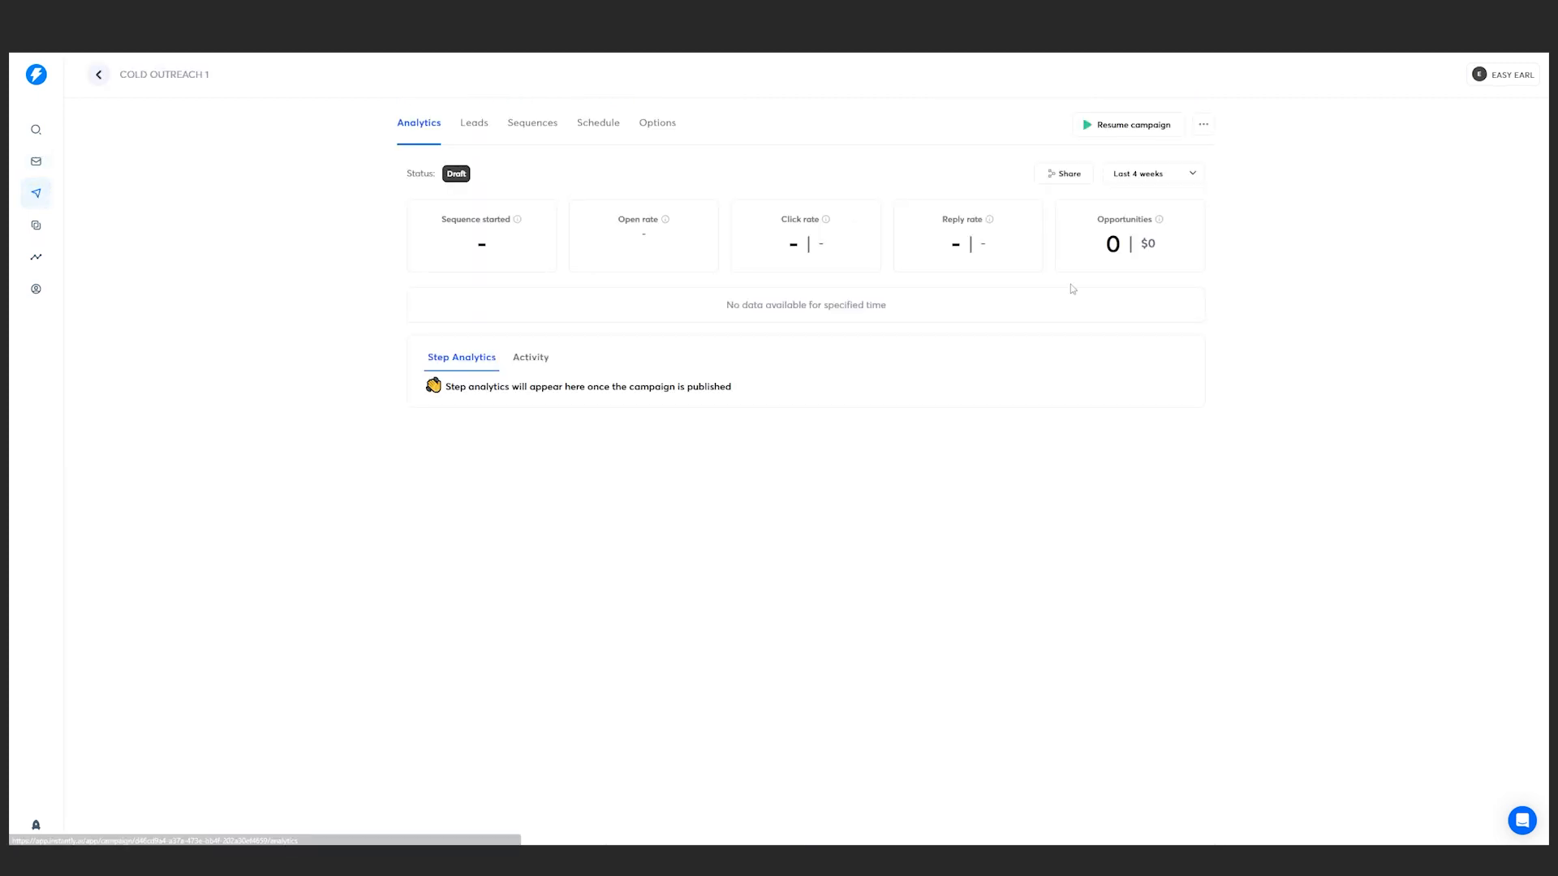
Step: Give the first email in the campaign's sequence the subject "Hi {{ first name }}"
{"action": "left_click", "coordinate": [475, 130]}
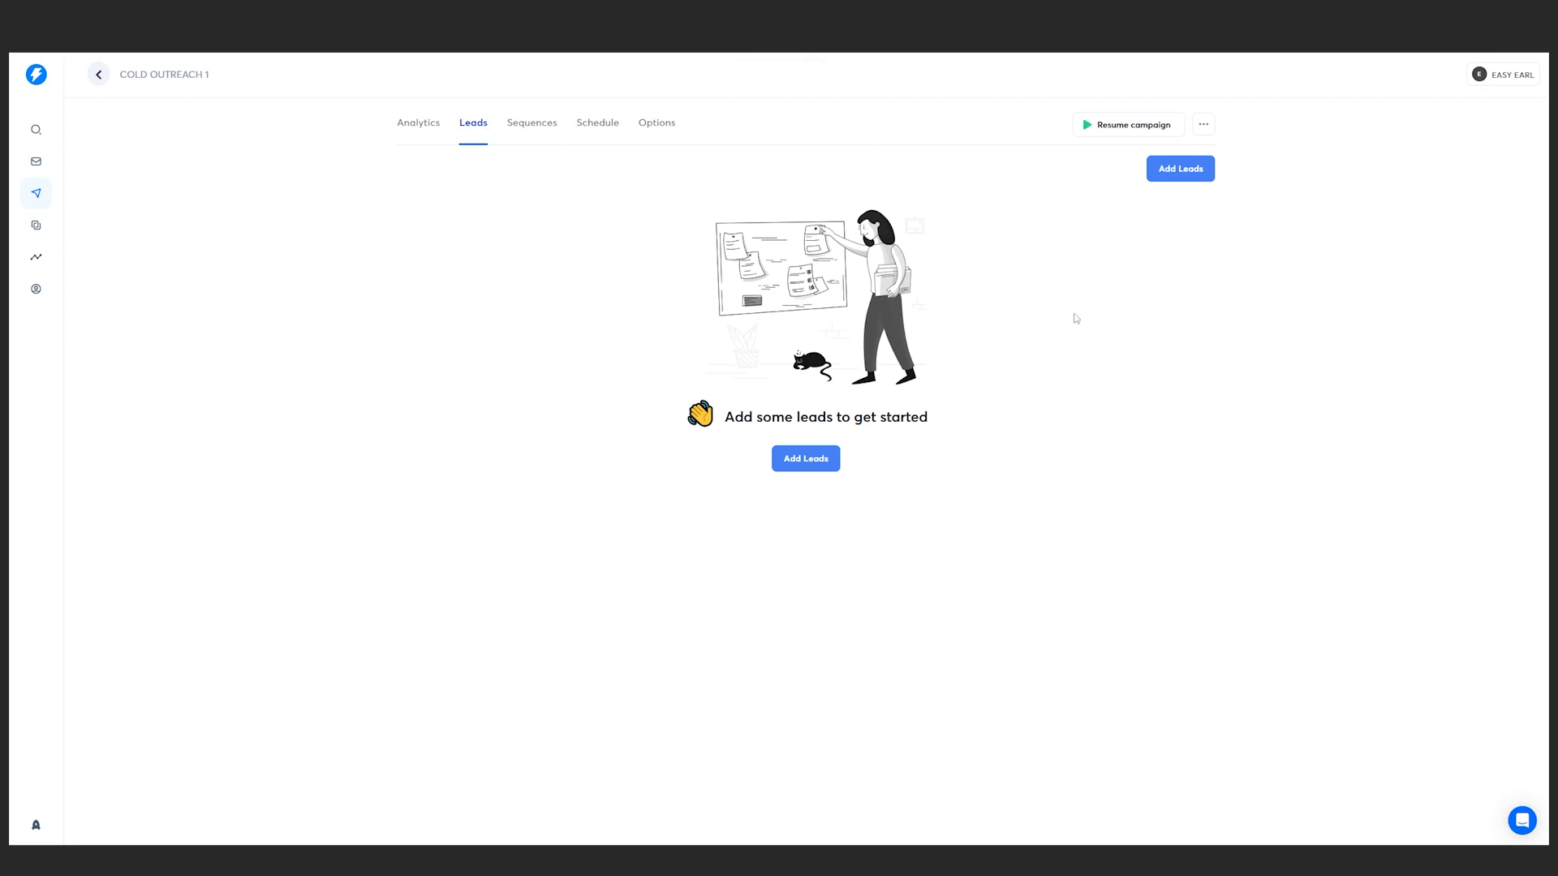
{"action": "left_click", "coordinate": [527, 125]}
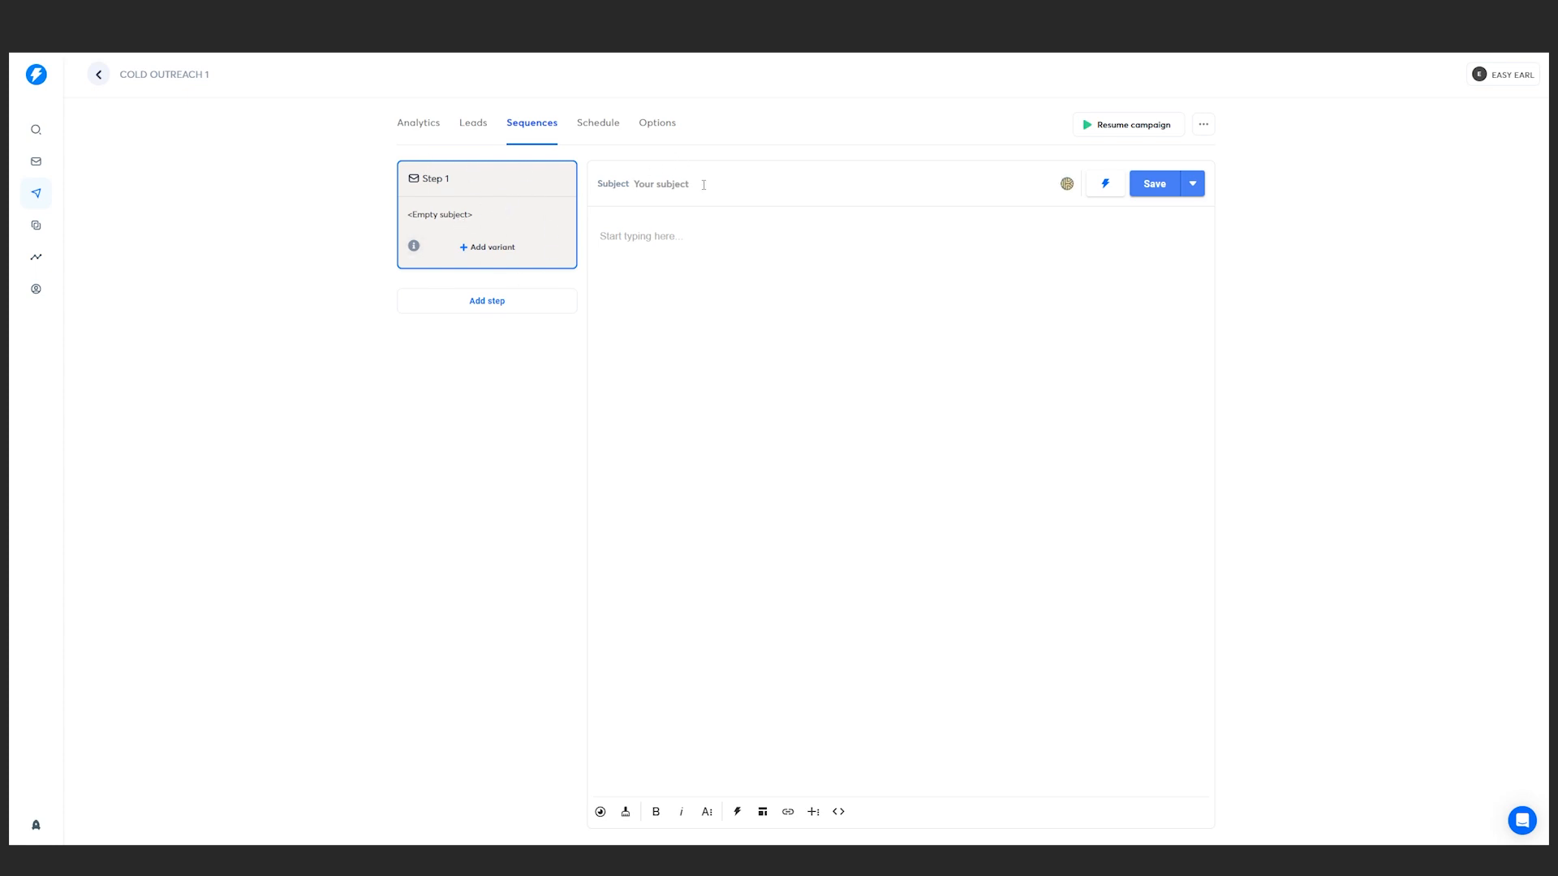
{"action": "type", "text": "Hi {{ first name }}"}
{"action": "left_click_drag", "start_coordinate": [732, 177], "coordinate": [606, 211]}
{"action": "left_click", "coordinate": [741, 185]}
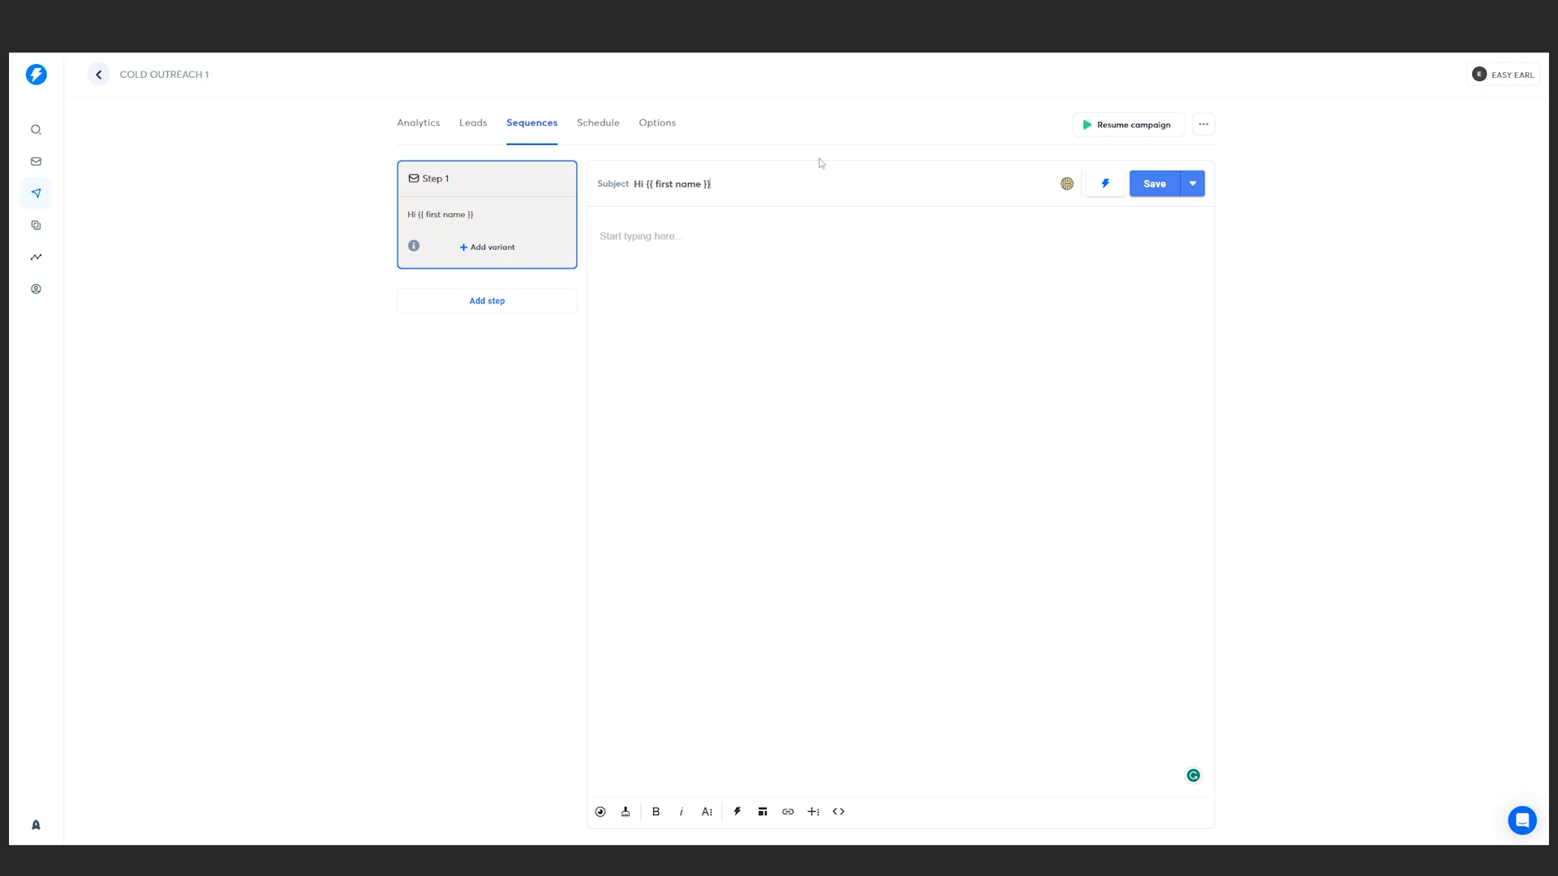
Step: Try the Signature variable in the Step 1 subject, remove it, and check the available subject variables again
{"action": "left_click", "coordinate": [1105, 186]}
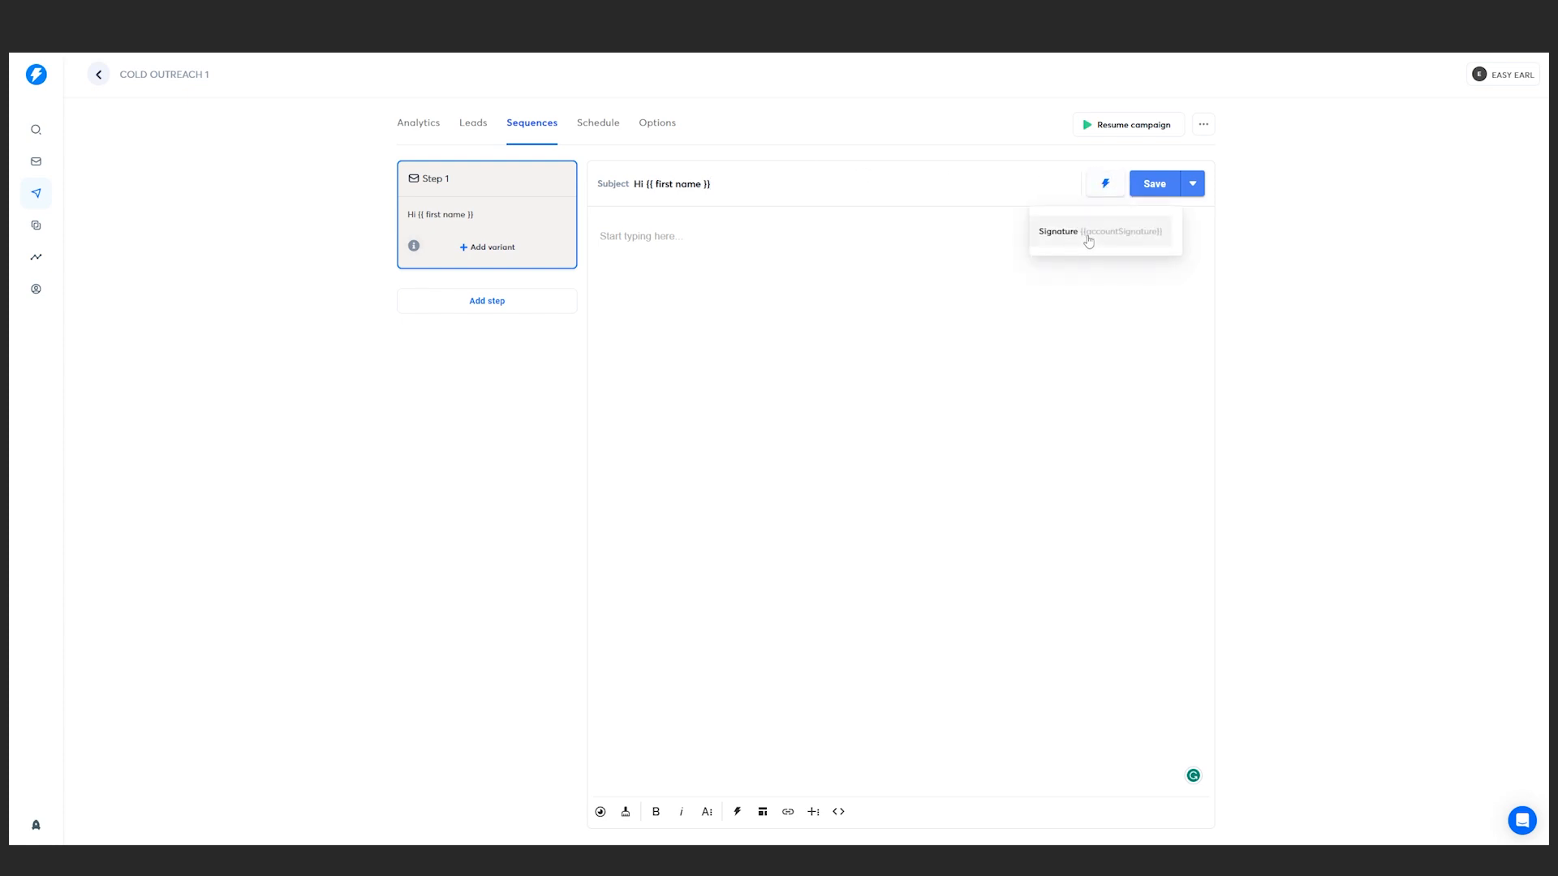
{"action": "left_click", "coordinate": [1089, 232]}
{"action": "left_click_drag", "start_coordinate": [810, 184], "coordinate": [714, 187]}
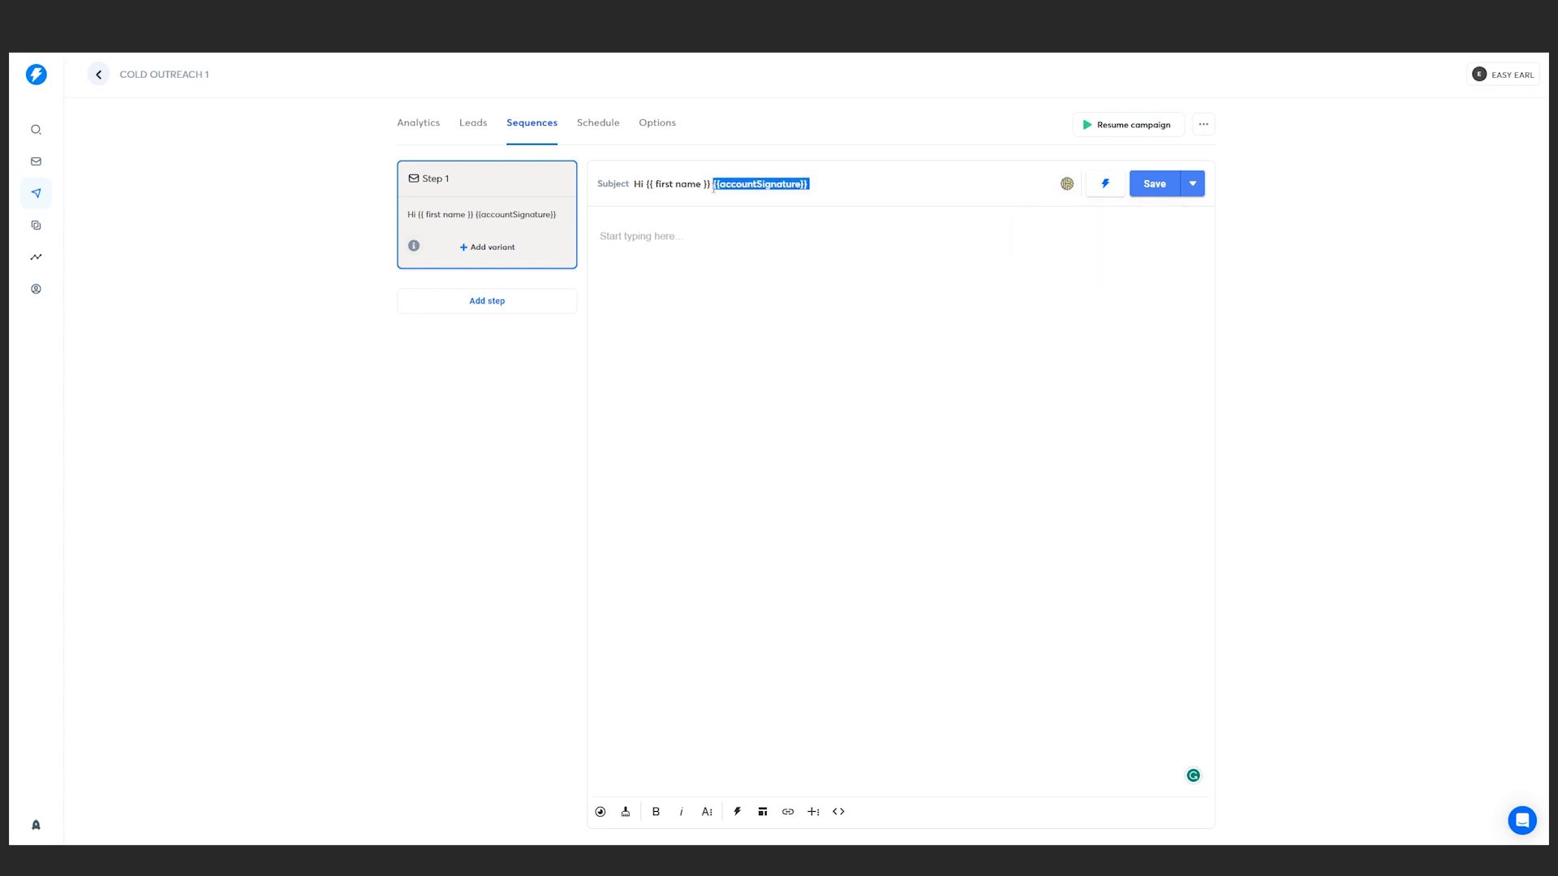
{"action": "key", "text": "BackSpace"}
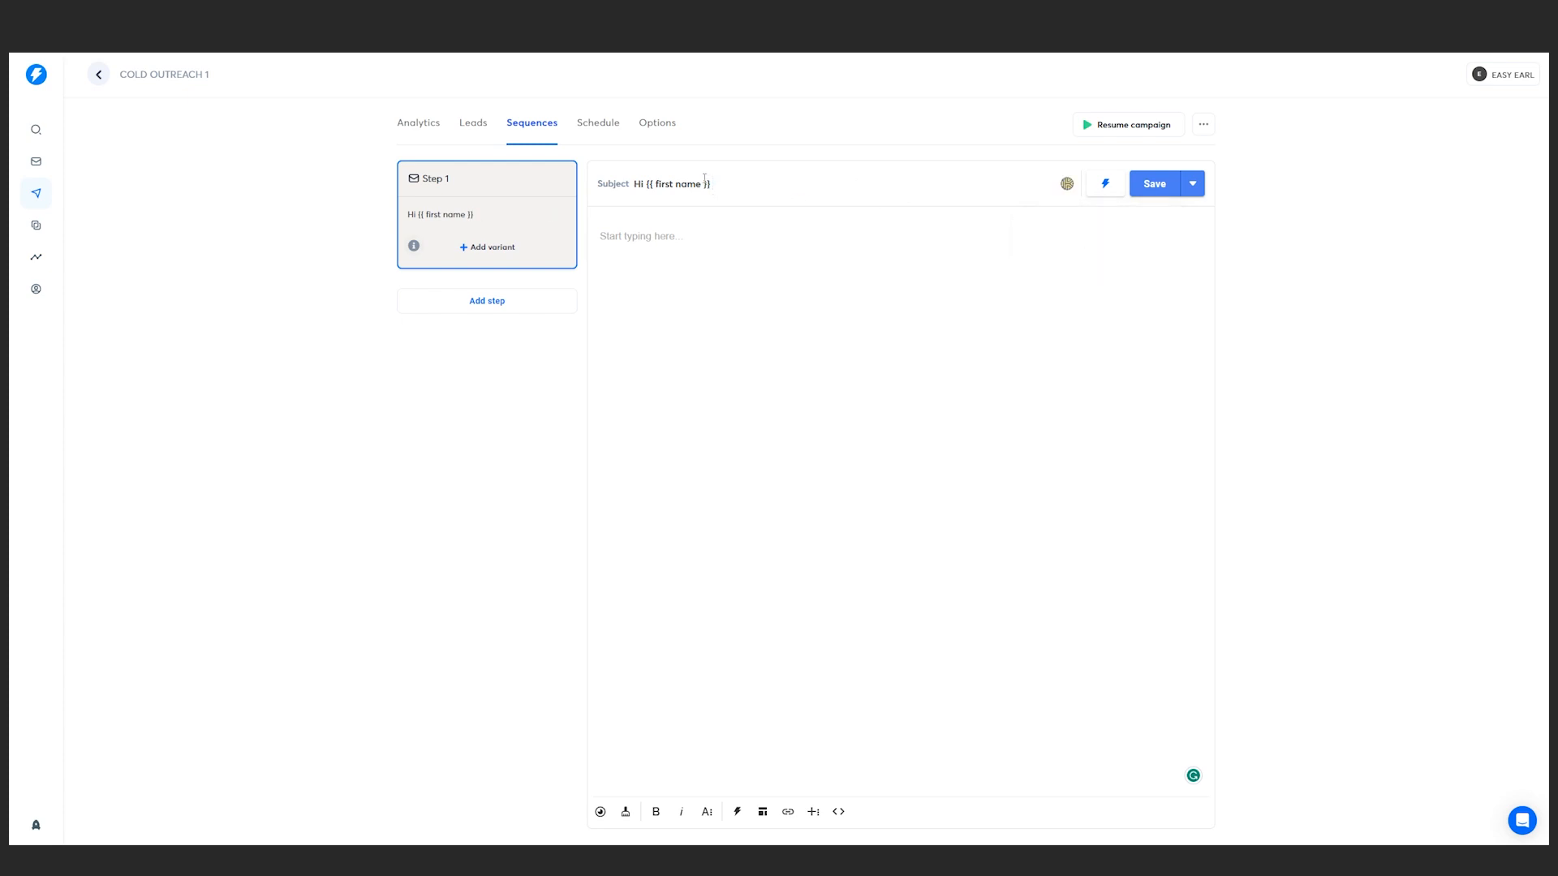
{"action": "left_click", "coordinate": [1106, 184]}
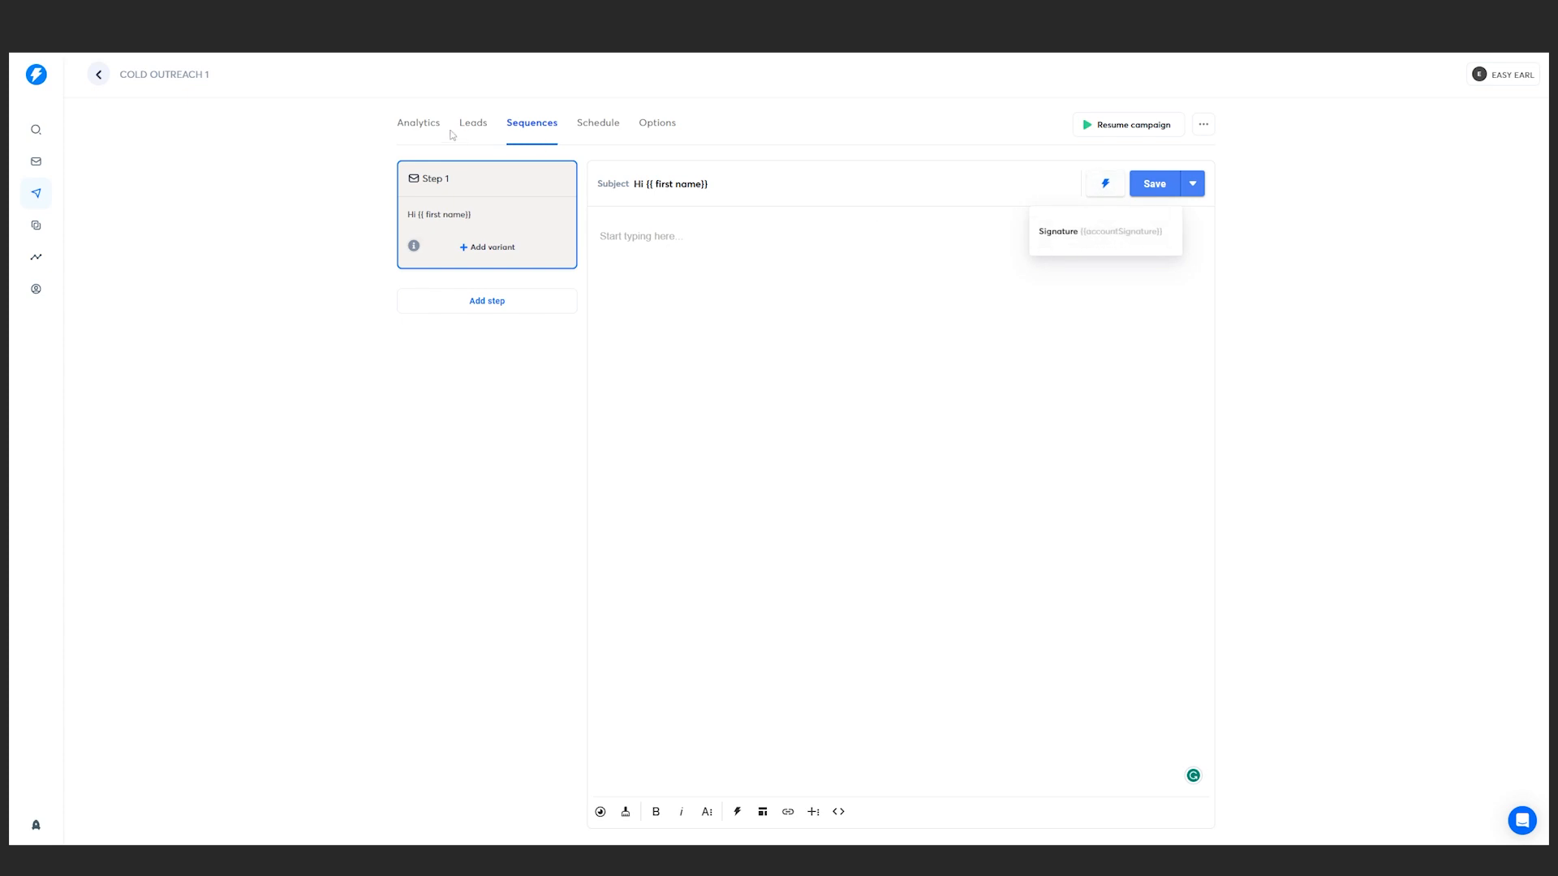
{"action": "left_click", "coordinate": [408, 130]}
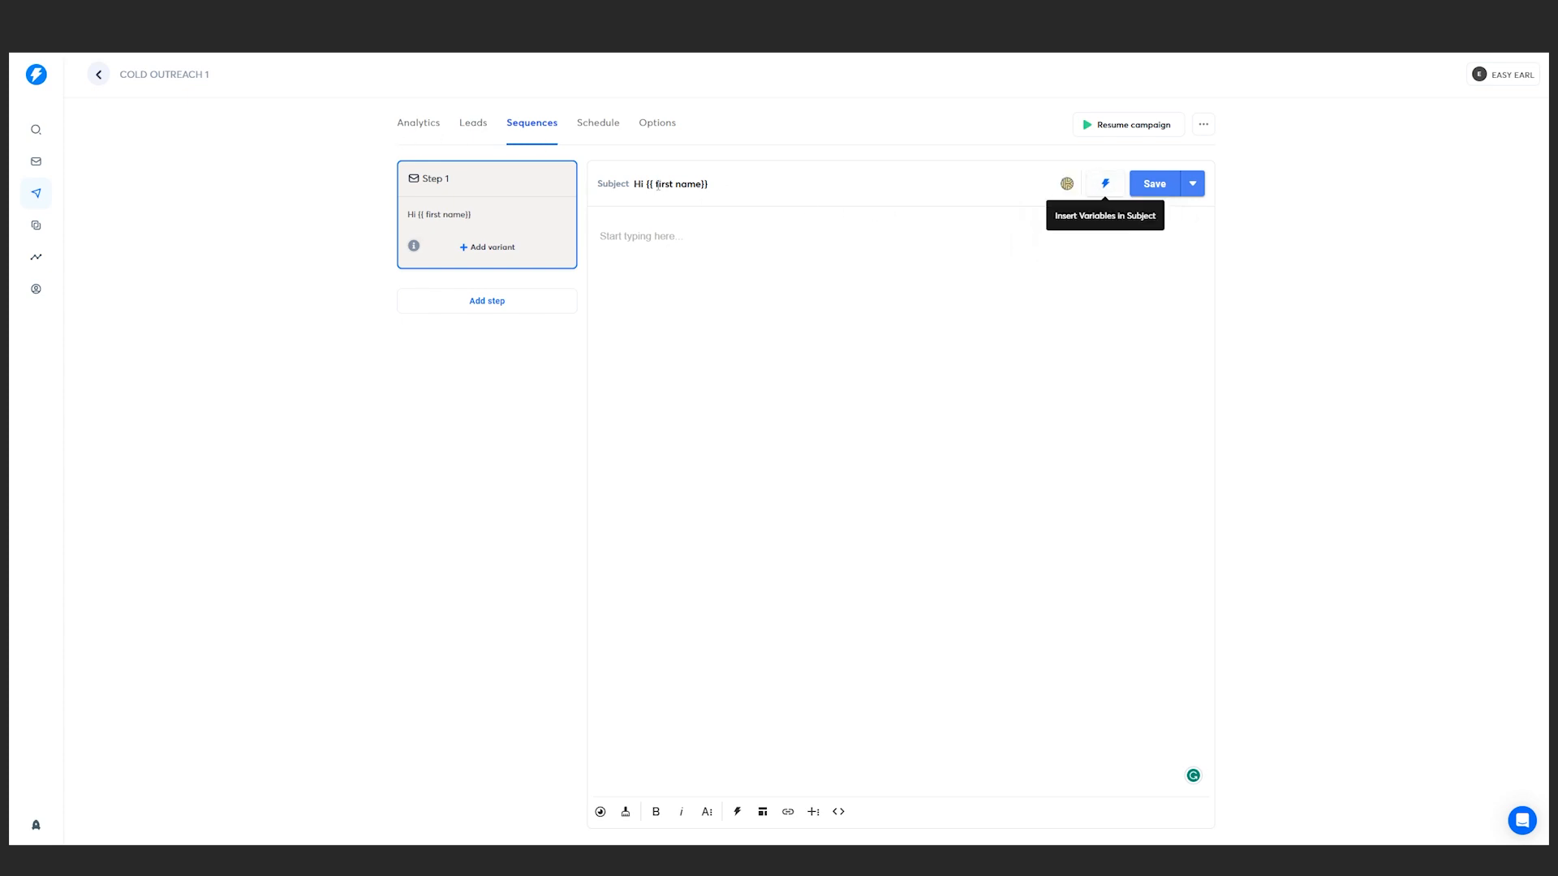
Step: Start the Step 1 email body with the line "Great job on winning the award in XYZ."
{"action": "left_click", "coordinate": [794, 241]}
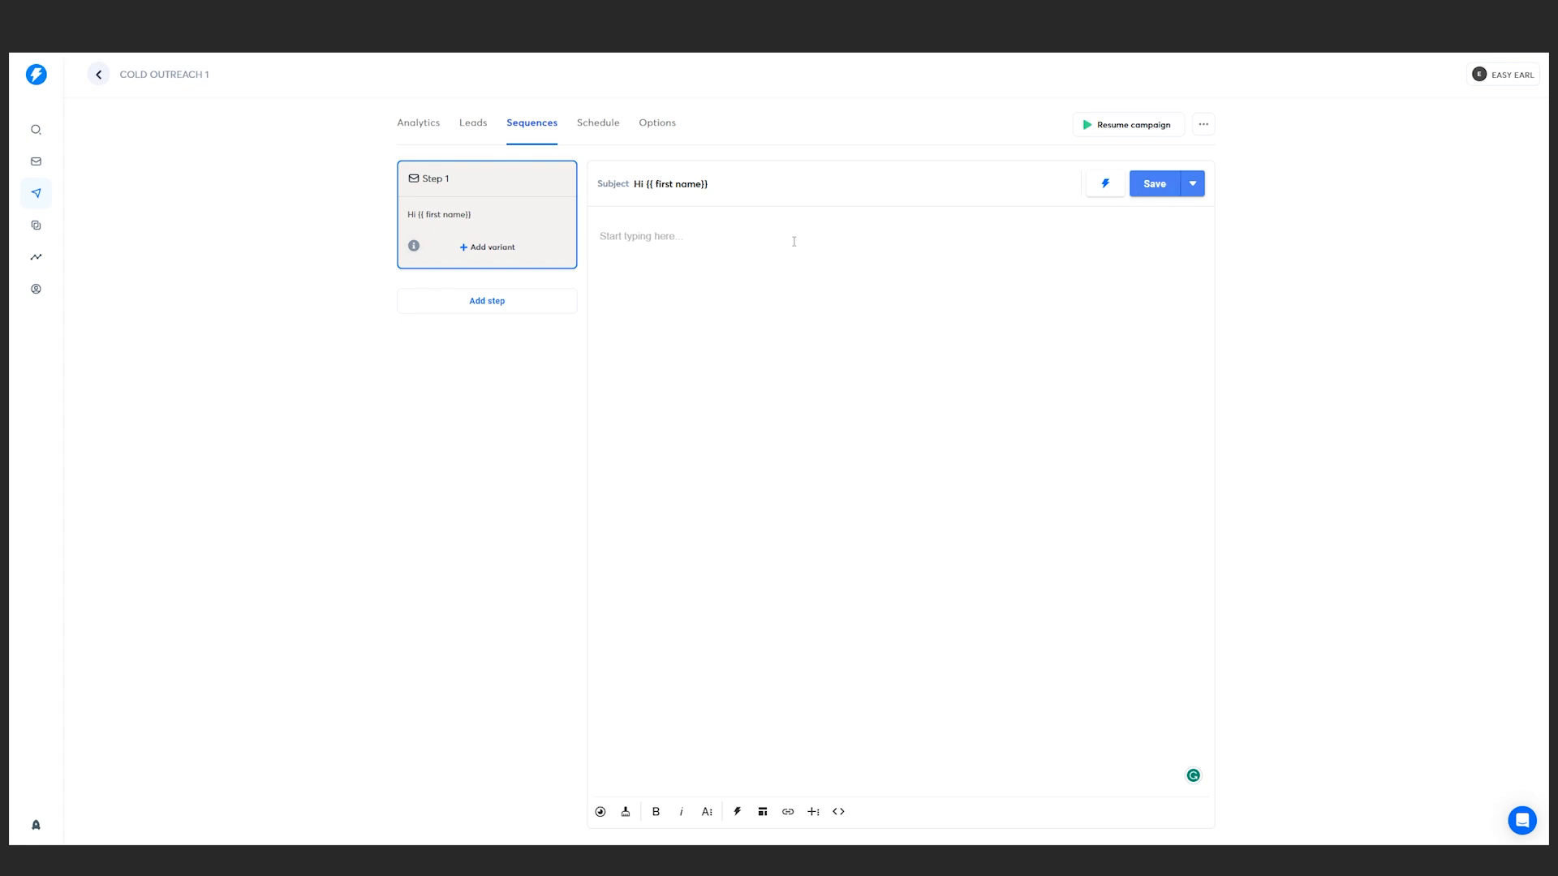
{"action": "type", "text": "Great jo"}
{"action": "type", "text": "b on winning the awar"}
{"action": "type", "text": "d in CZY"}
{"action": "key", "text": "BackSpace"}
{"action": "key", "text": "BackSpace"}
{"action": "key", "text": "BackSpace"}
{"action": "type", "text": "XYZ."}
Step: Add a second paragraph to the email body: "We noticed brands like yours struggling to get sales."
{"action": "key", "text": "Return"}
{"action": "type", "text": "We noticed bro"}
{"action": "type", "text": "nds "}
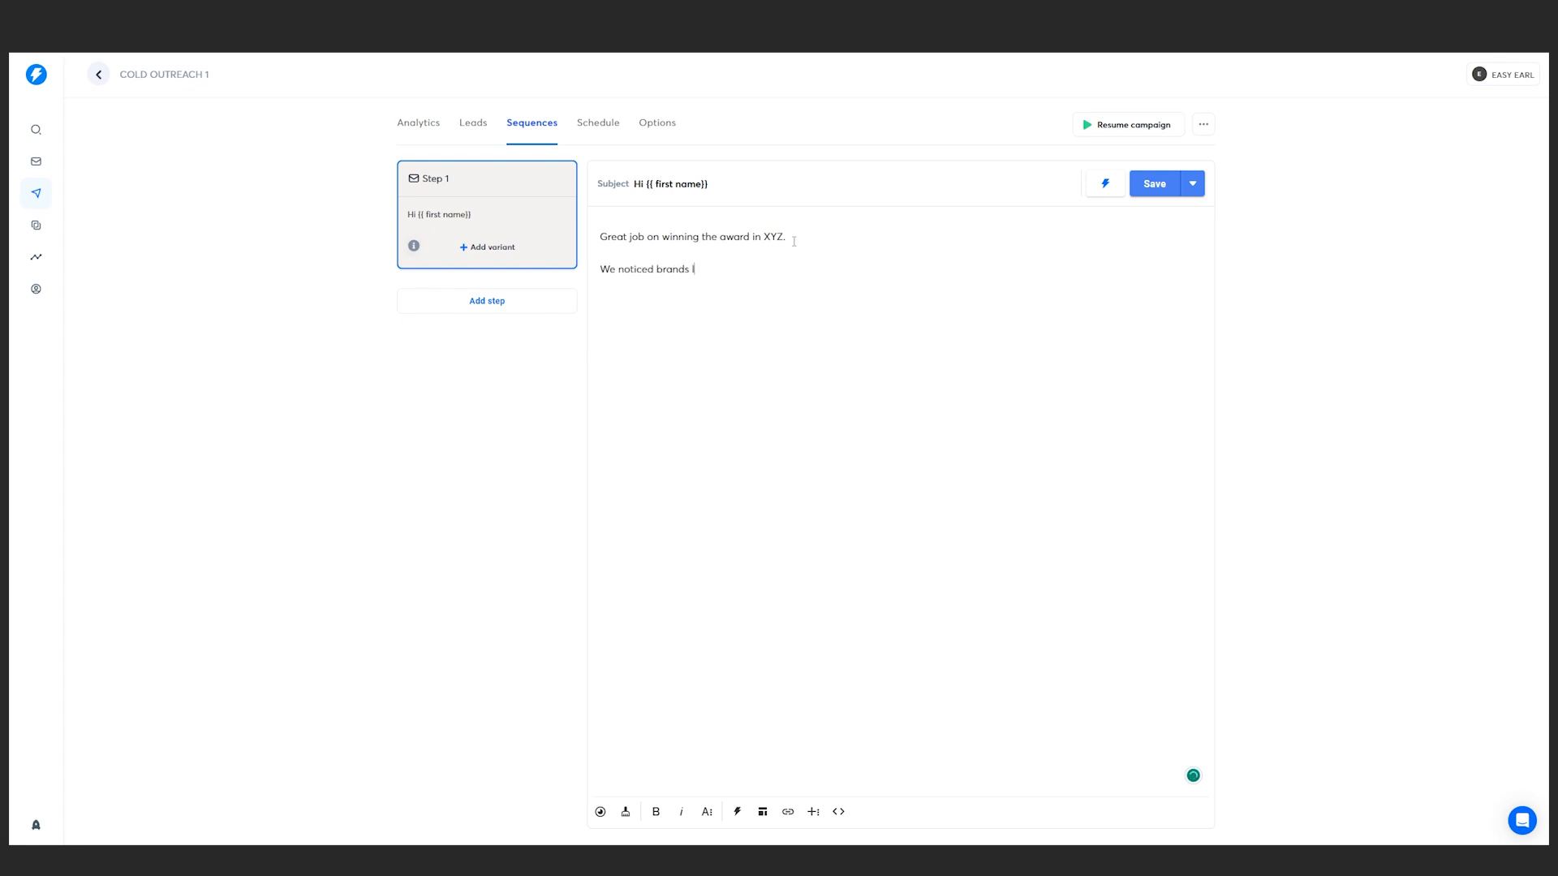
{"action": "type", "text": "like yours struggling to get sales."}
Step: Finish the email body with the paragraphs "We have a product that does xyz." and "Can I show you a demo of it?"
{"action": "key", "text": "Return"}
{"action": "type", "text": "We have a product that does "}
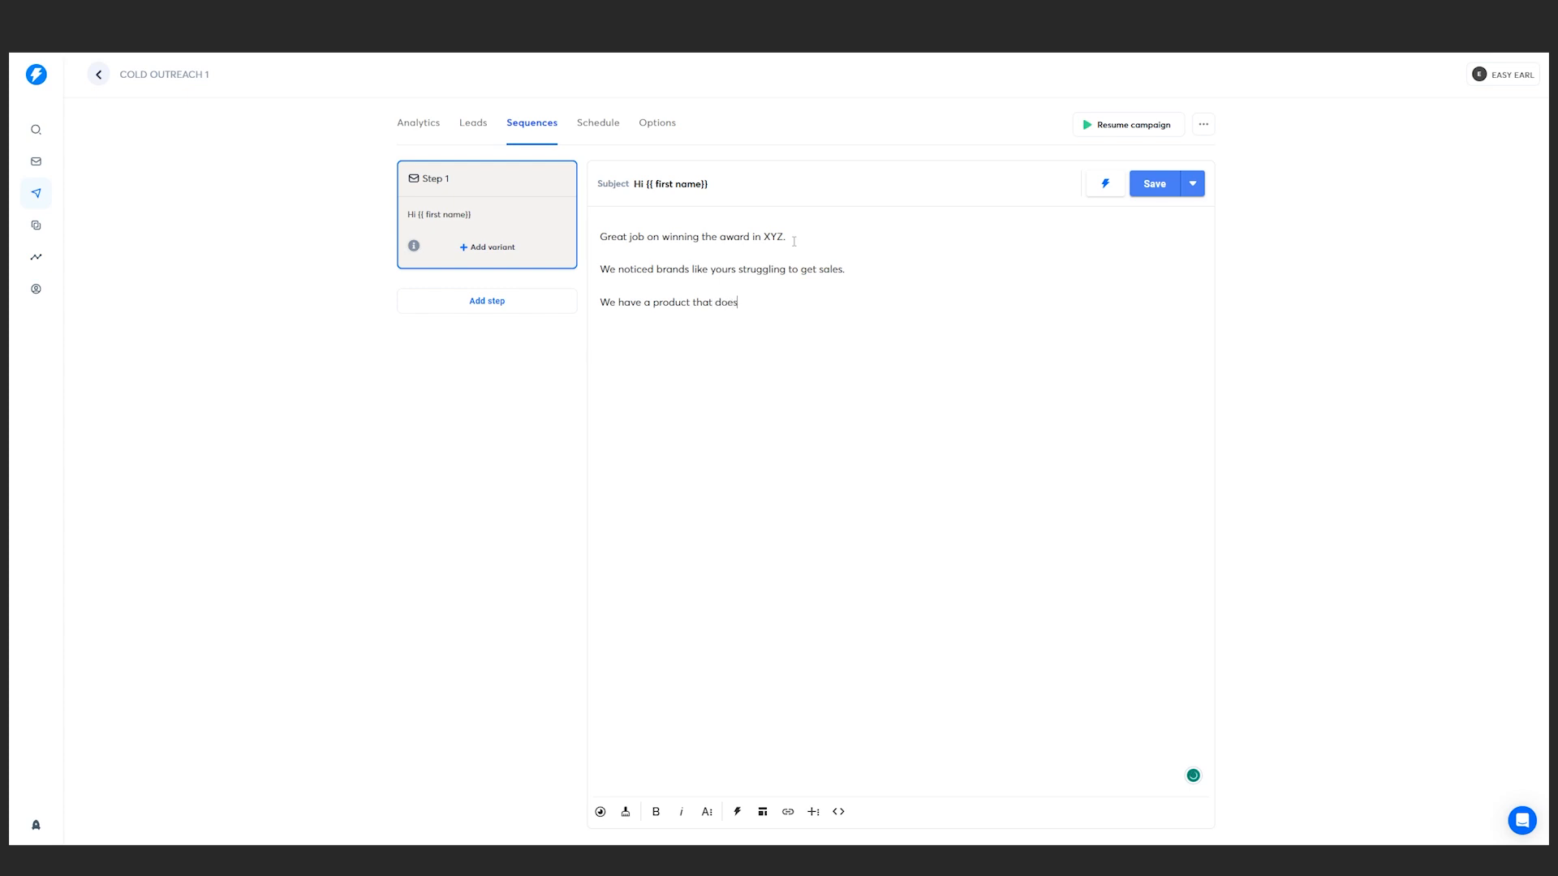
{"action": "type", "text": "xyz.  C"}
{"action": "type", "text": "an I show you a demo of it?"}
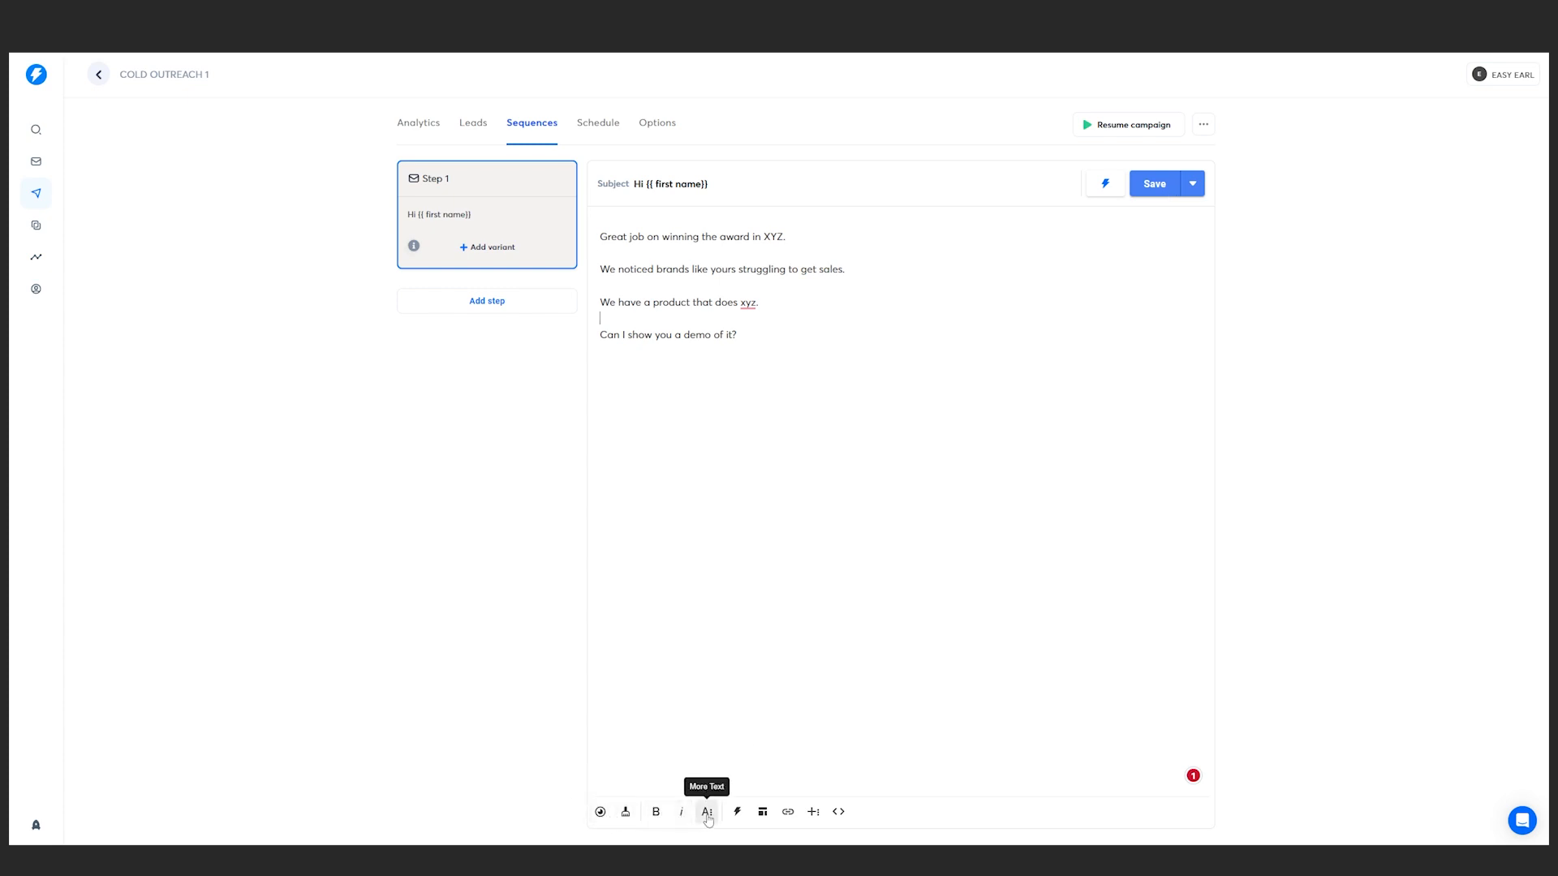
Step: Check which variables can be inserted into the email body, and save the Step 1 email
{"action": "left_click", "coordinate": [737, 812]}
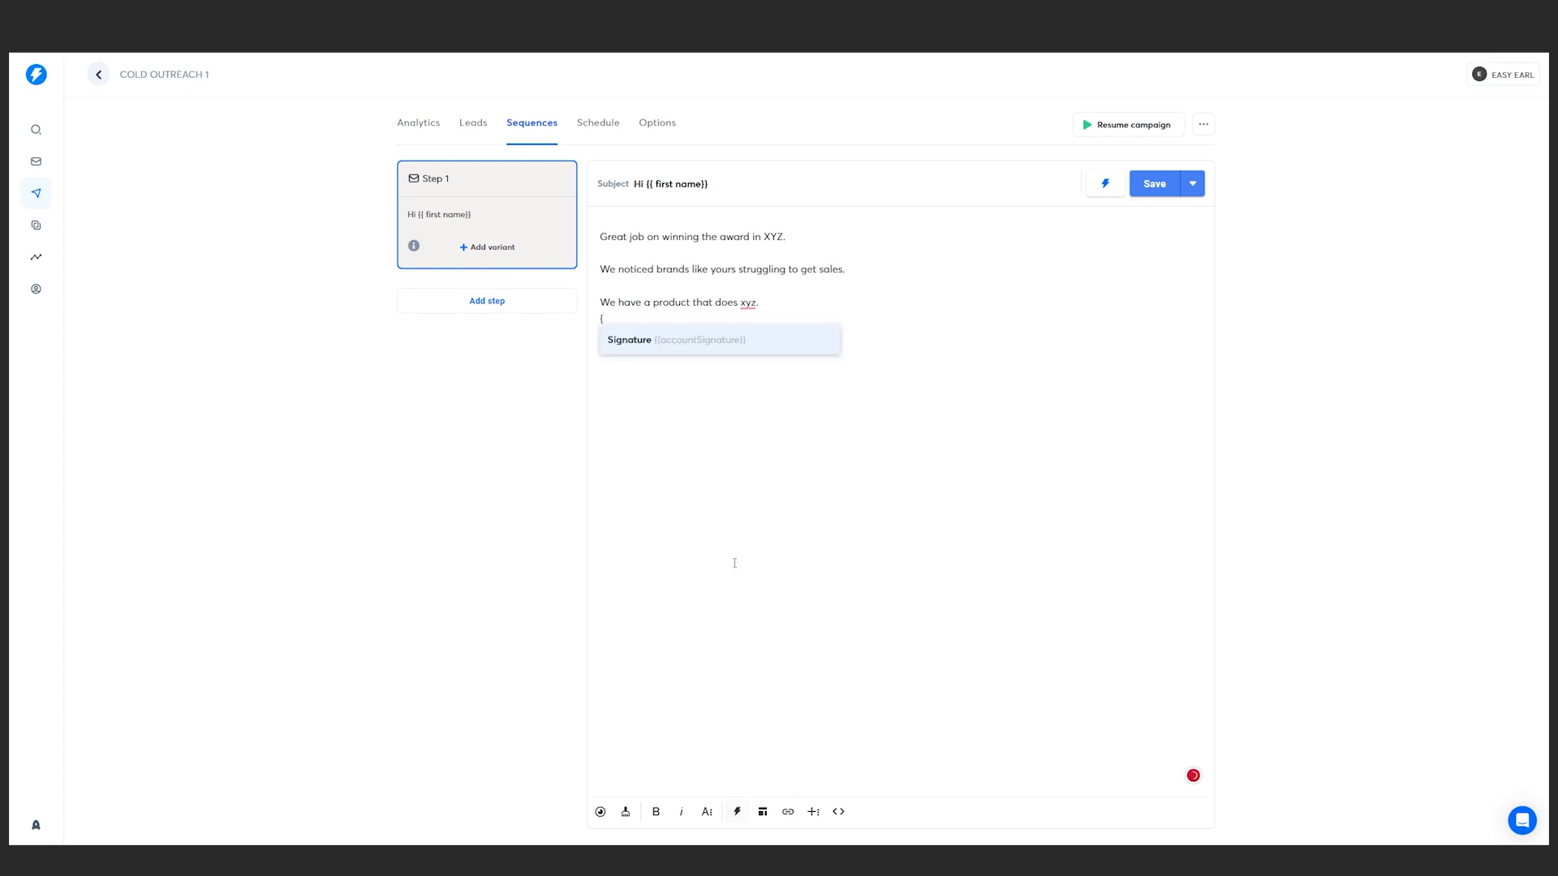
{"action": "left_click", "coordinate": [666, 371]}
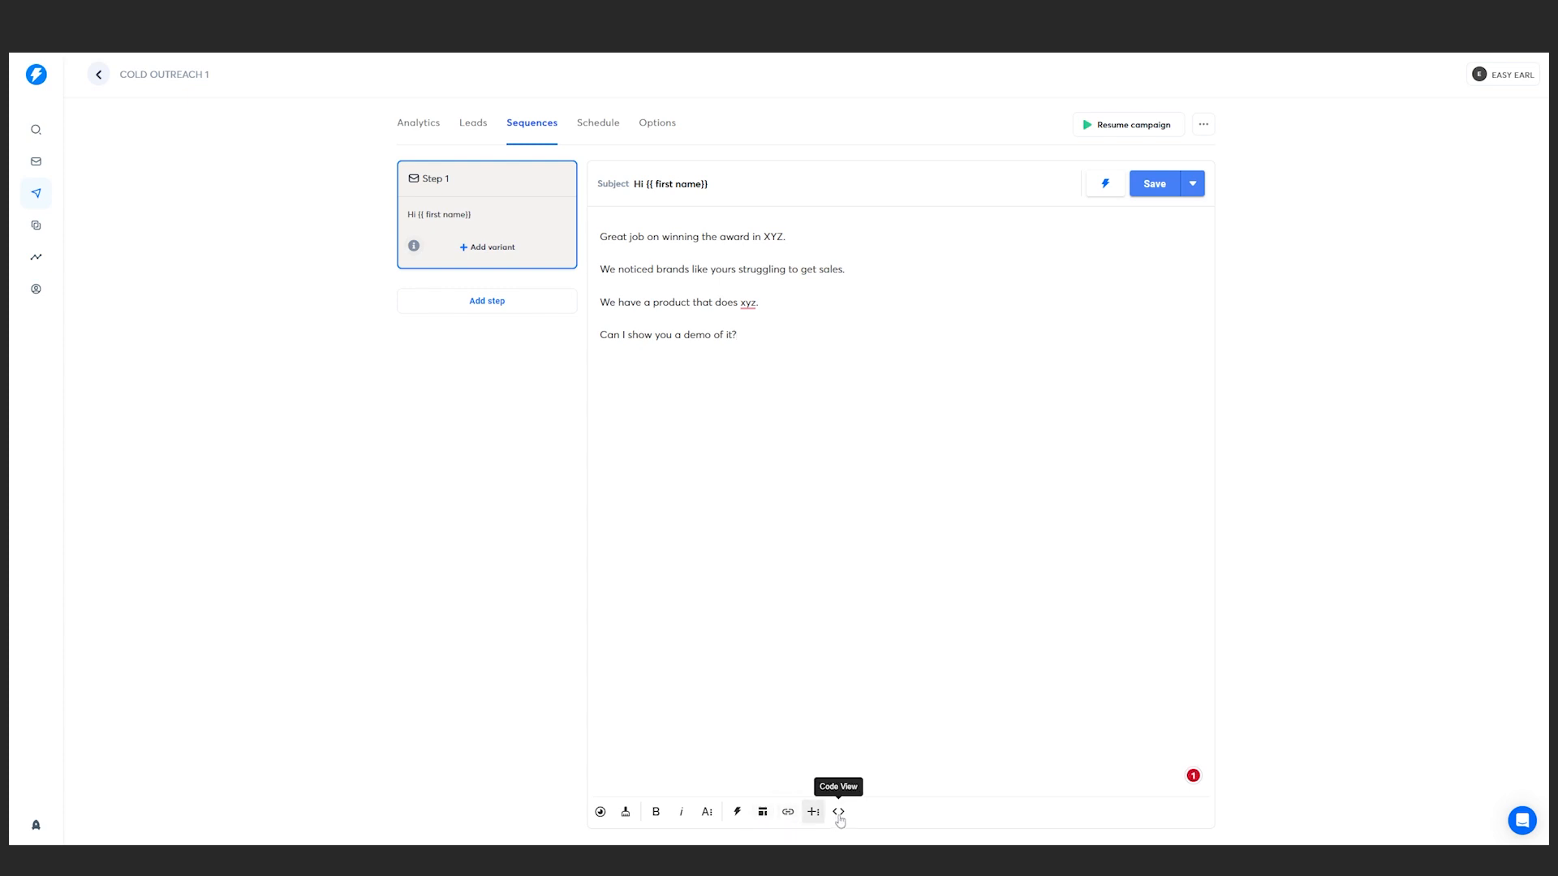
{"action": "left_click", "coordinate": [1193, 186]}
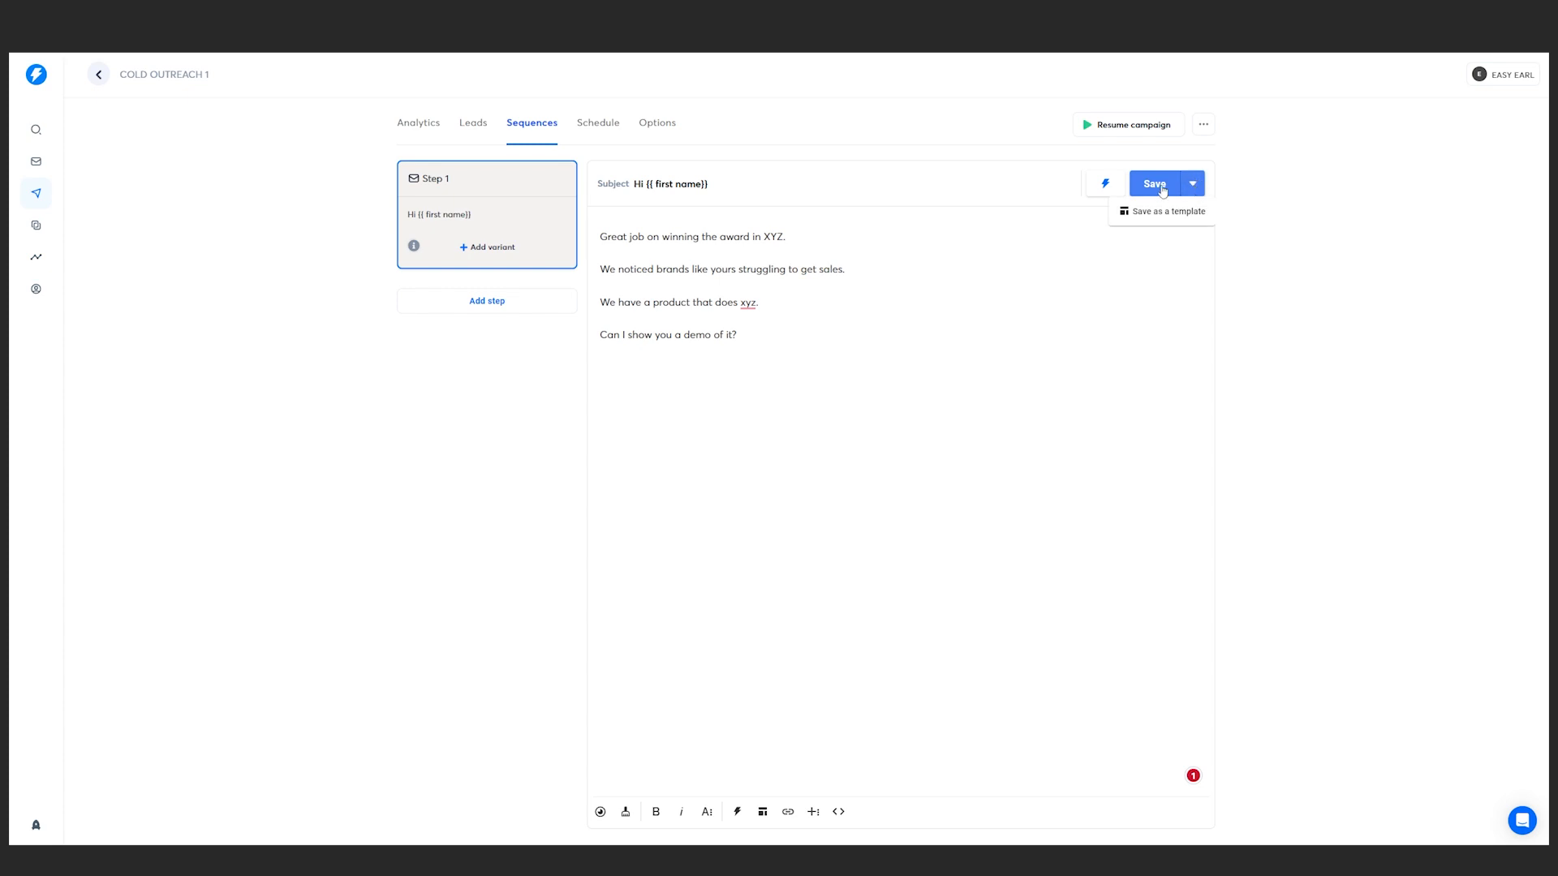
{"action": "left_click", "coordinate": [1160, 187]}
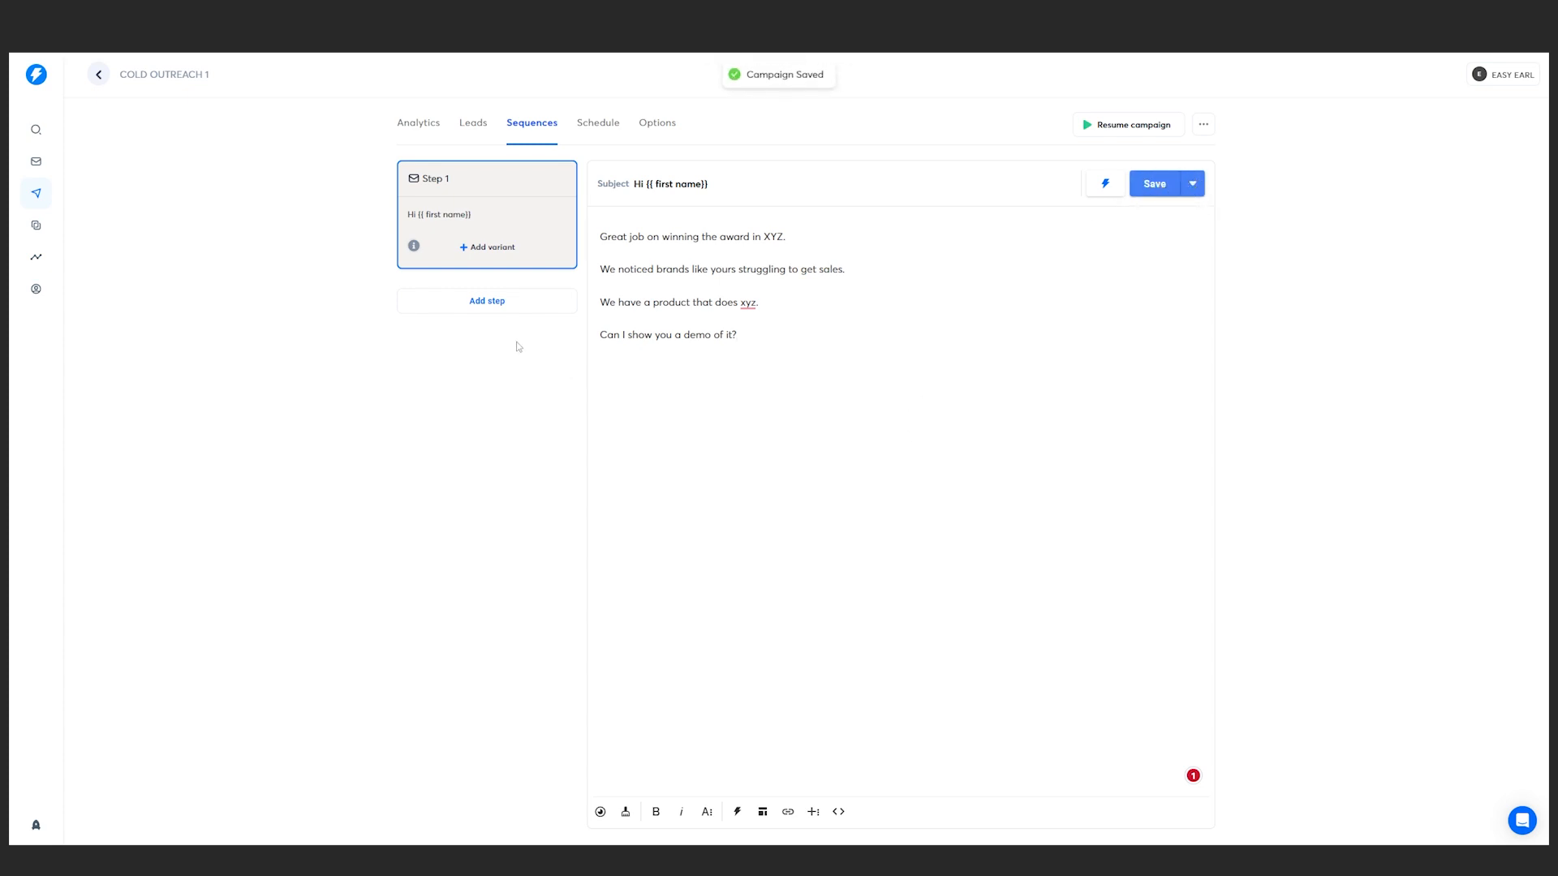
Step: Add a second email step to the sequence and try to add a variant to Step 1
{"action": "left_click", "coordinate": [510, 302]}
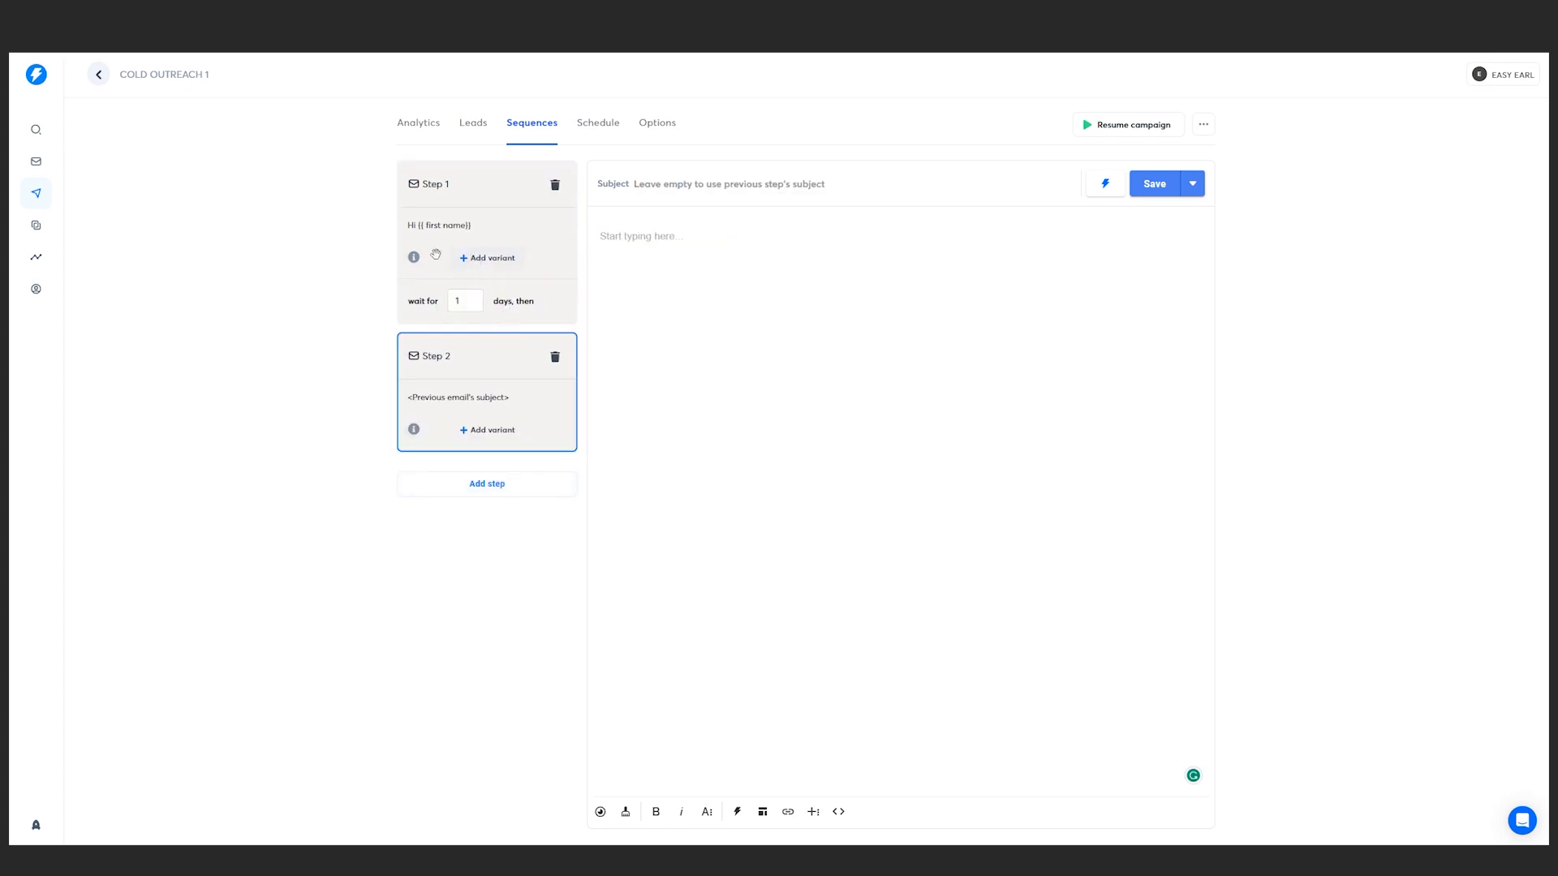
{"action": "left_click", "coordinate": [488, 259]}
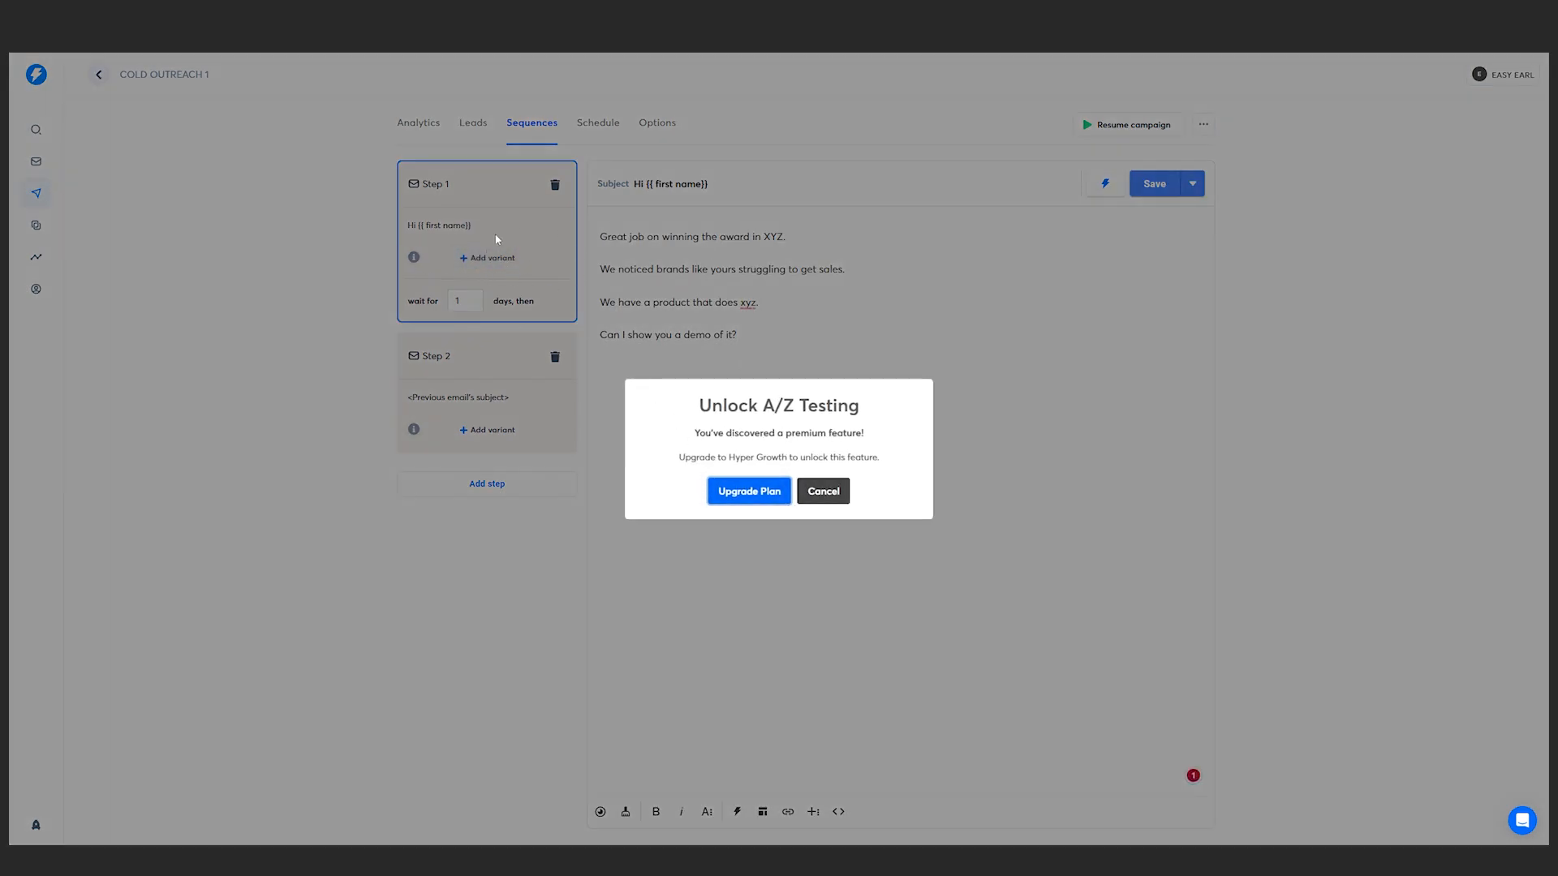
{"action": "left_click", "coordinate": [842, 499]}
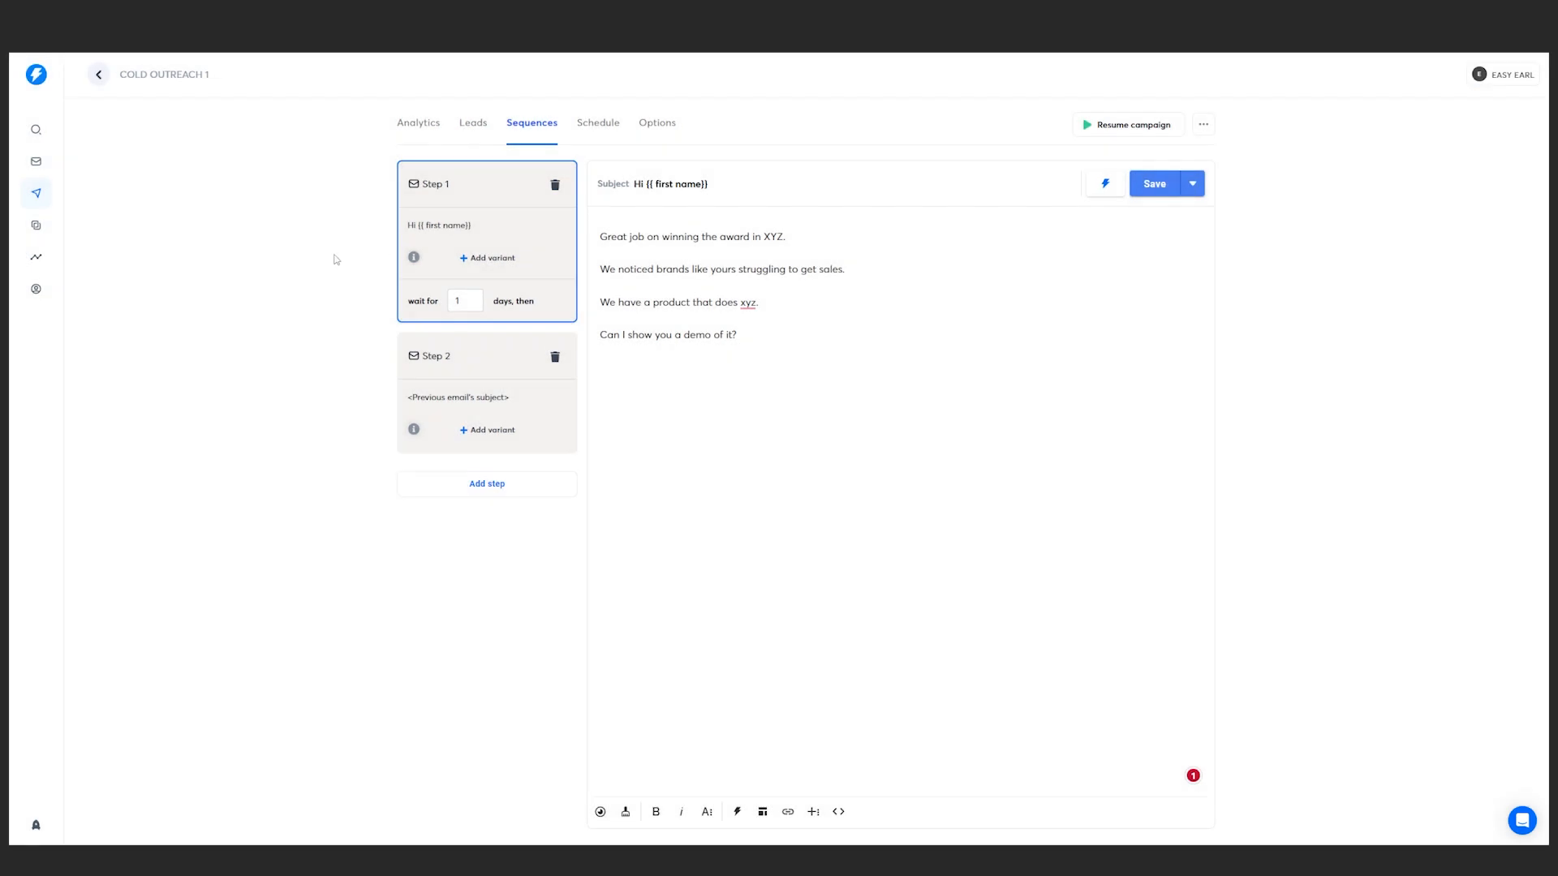
Step: Set the wait after Step 1 to 3 days and add a third email step to the sequence
{"action": "mouse_move", "coordinate": [420, 264]}
{"action": "left_click", "coordinate": [468, 296]}
{"action": "type", "text": "3"}
{"action": "left_click", "coordinate": [336, 205]}
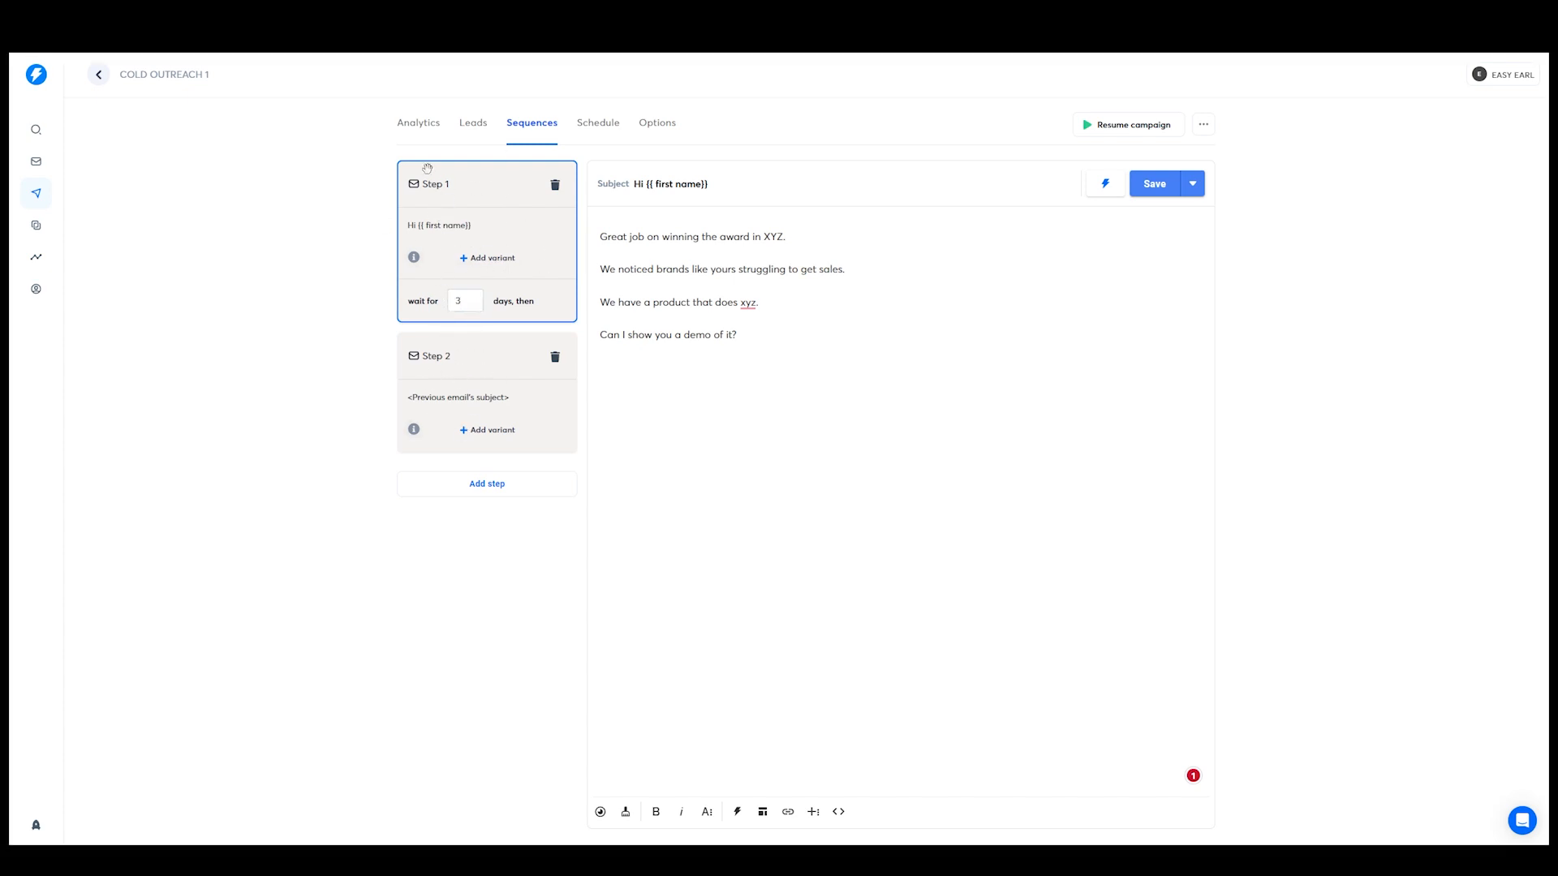
{"action": "left_click", "coordinate": [454, 394]}
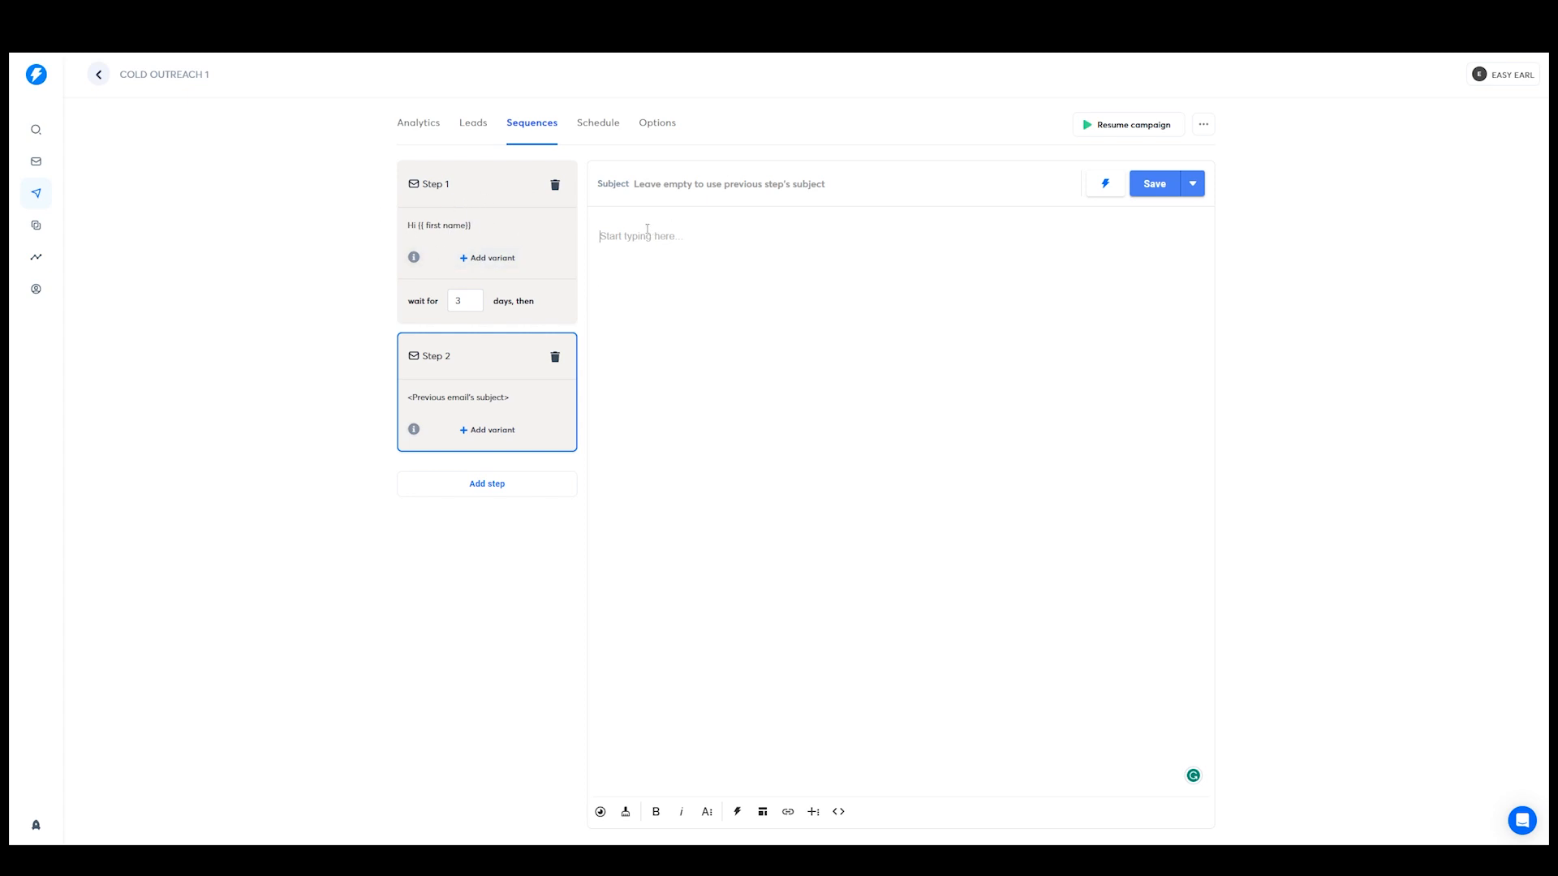
{"action": "left_click", "coordinate": [487, 484]}
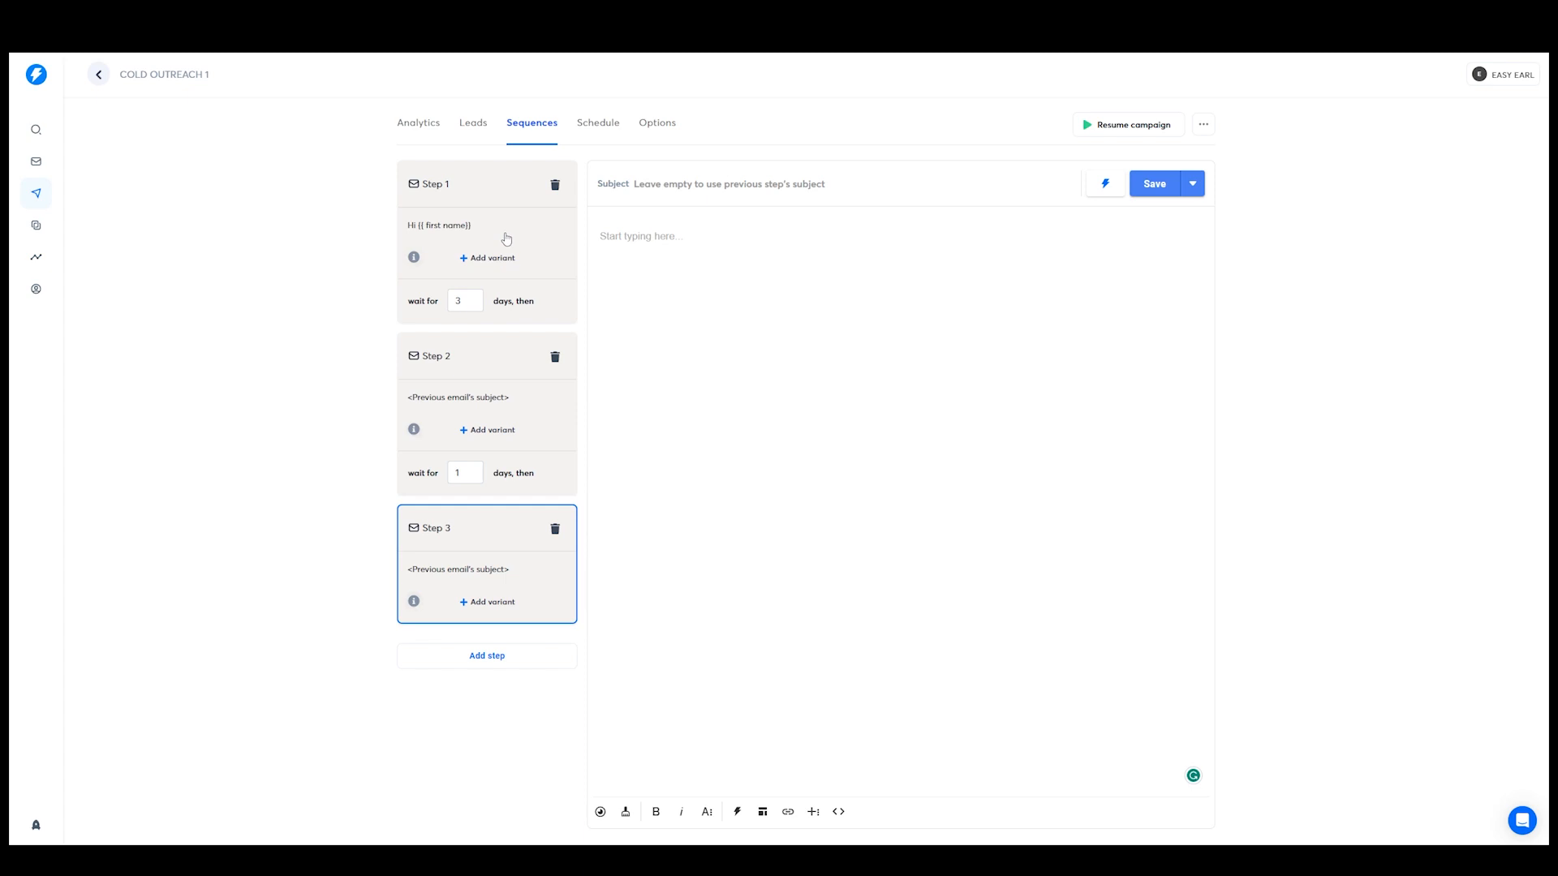
Step: Examine the start time and time zone choices in the campaign's sending schedule
{"action": "left_click", "coordinate": [602, 130]}
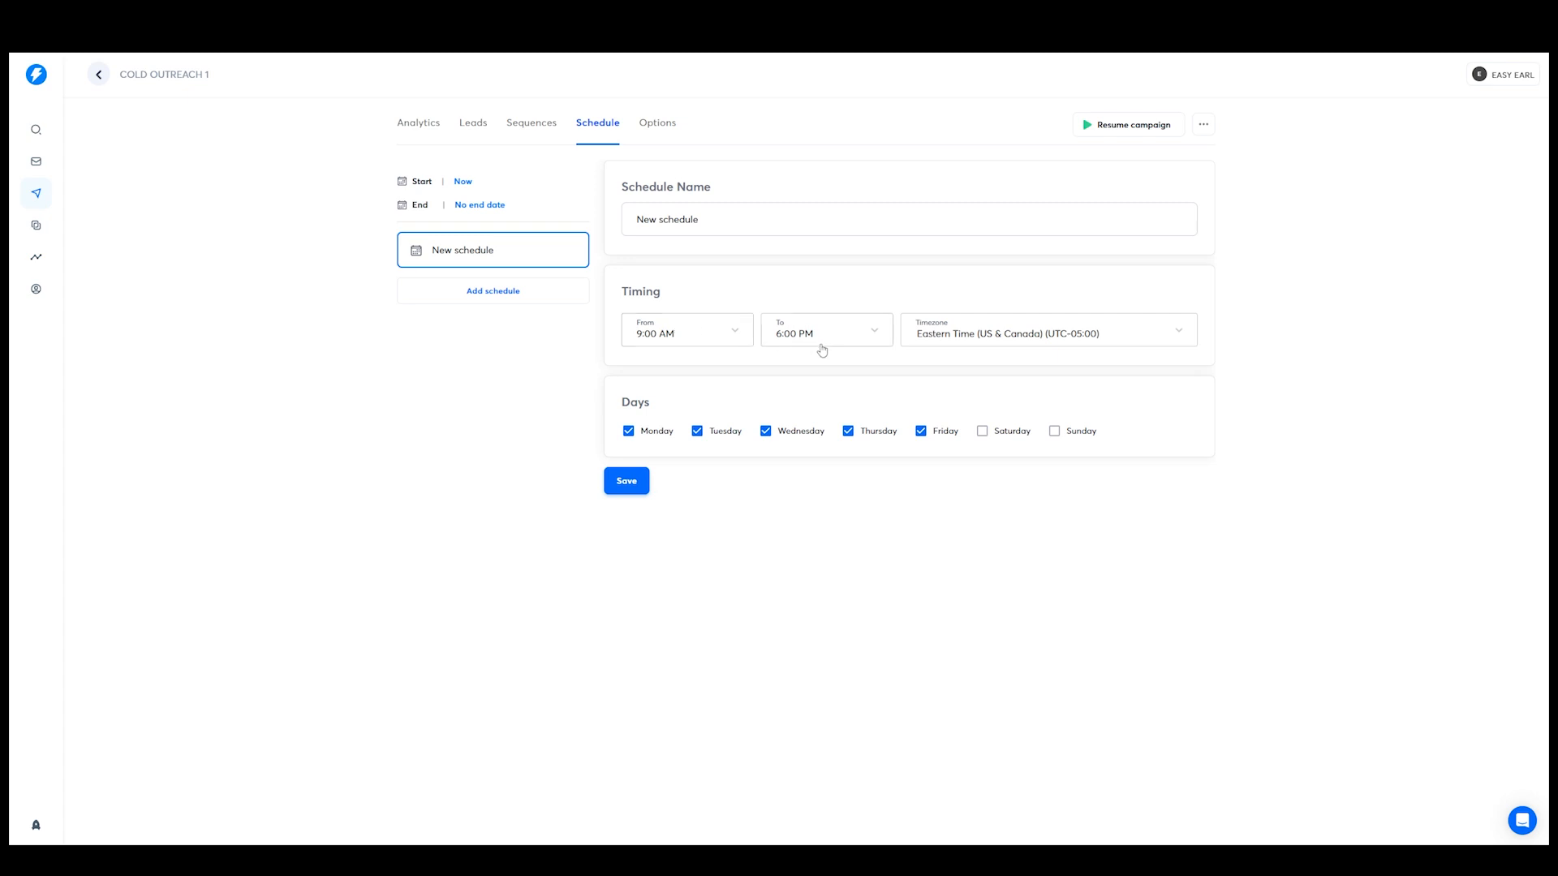
{"action": "left_click", "coordinate": [679, 336]}
{"action": "left_click", "coordinate": [1023, 336]}
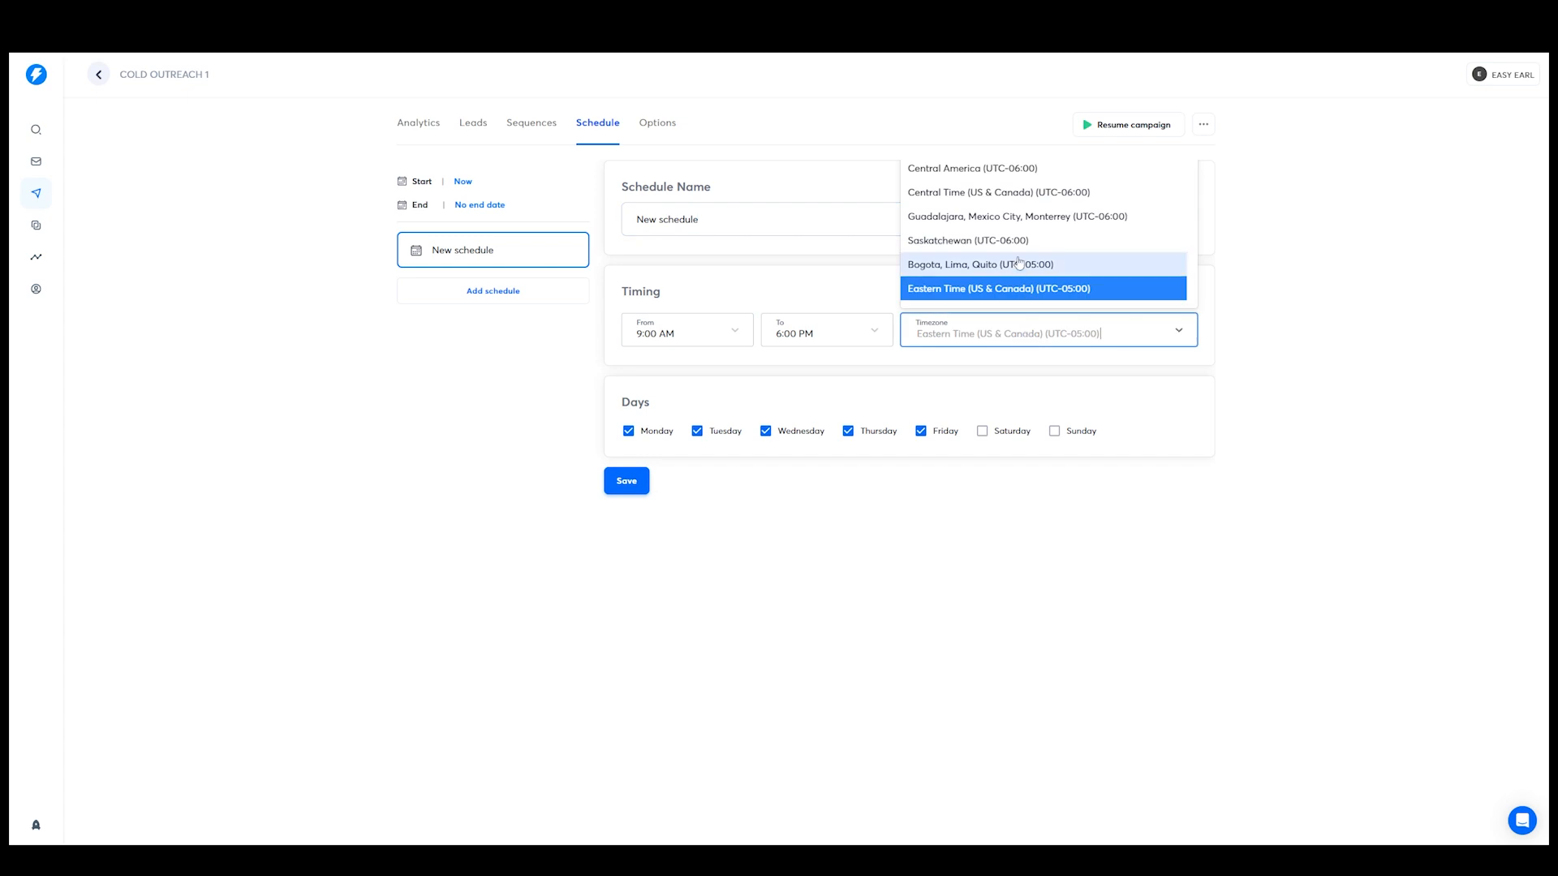
{"action": "scroll", "coordinate": [1017, 258], "scroll_direction": "up", "scroll_amount": 1}
{"action": "scroll", "coordinate": [1017, 252], "scroll_direction": "down", "scroll_amount": 4}
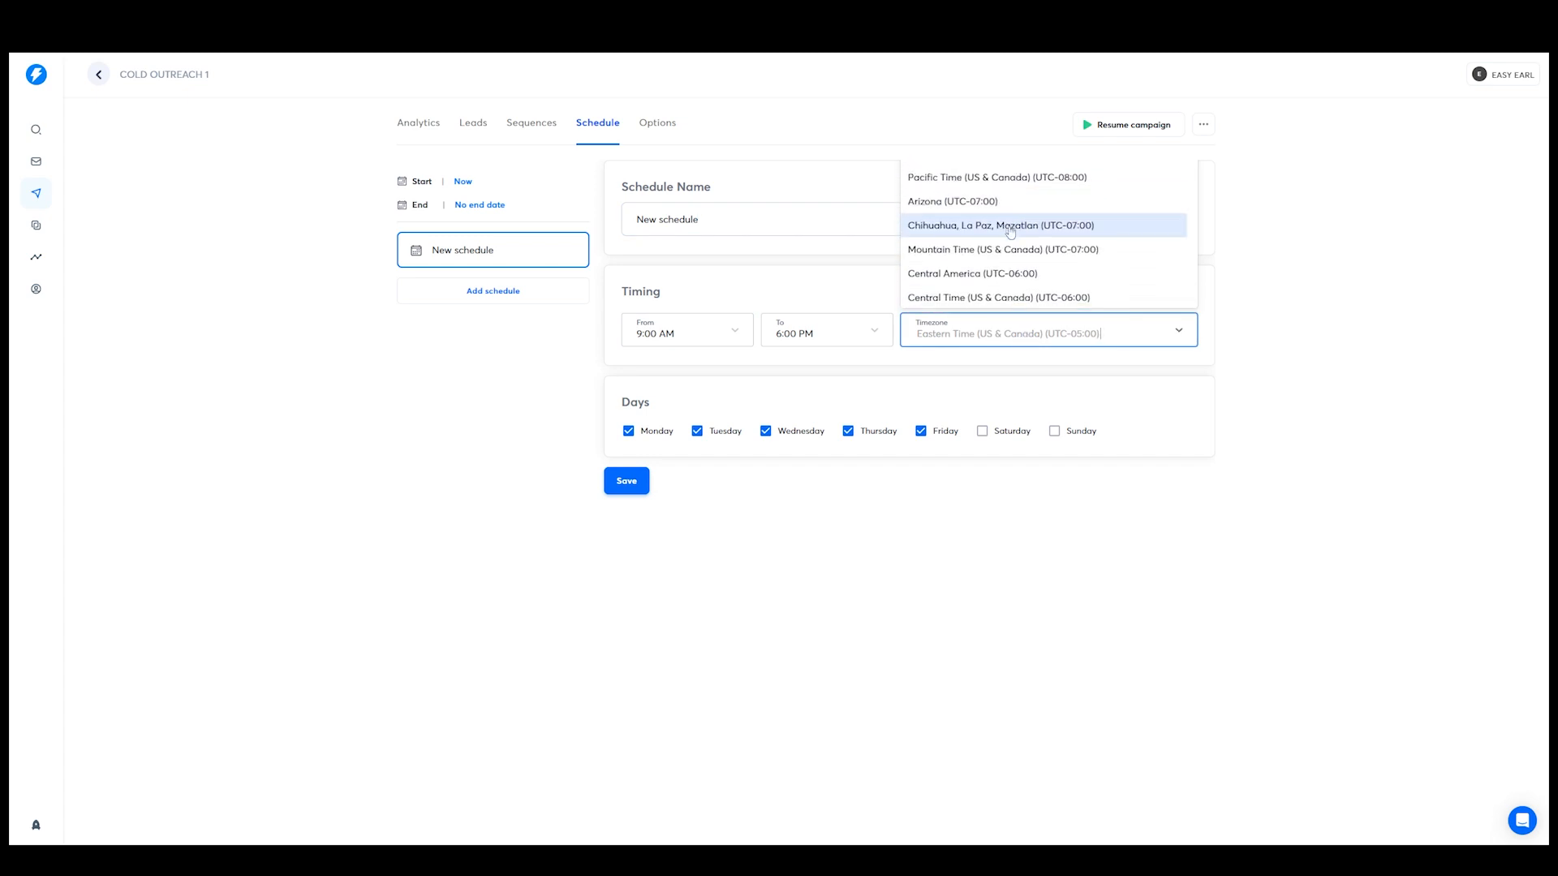
{"action": "scroll", "coordinate": [1014, 239], "scroll_direction": "down", "scroll_amount": 4}
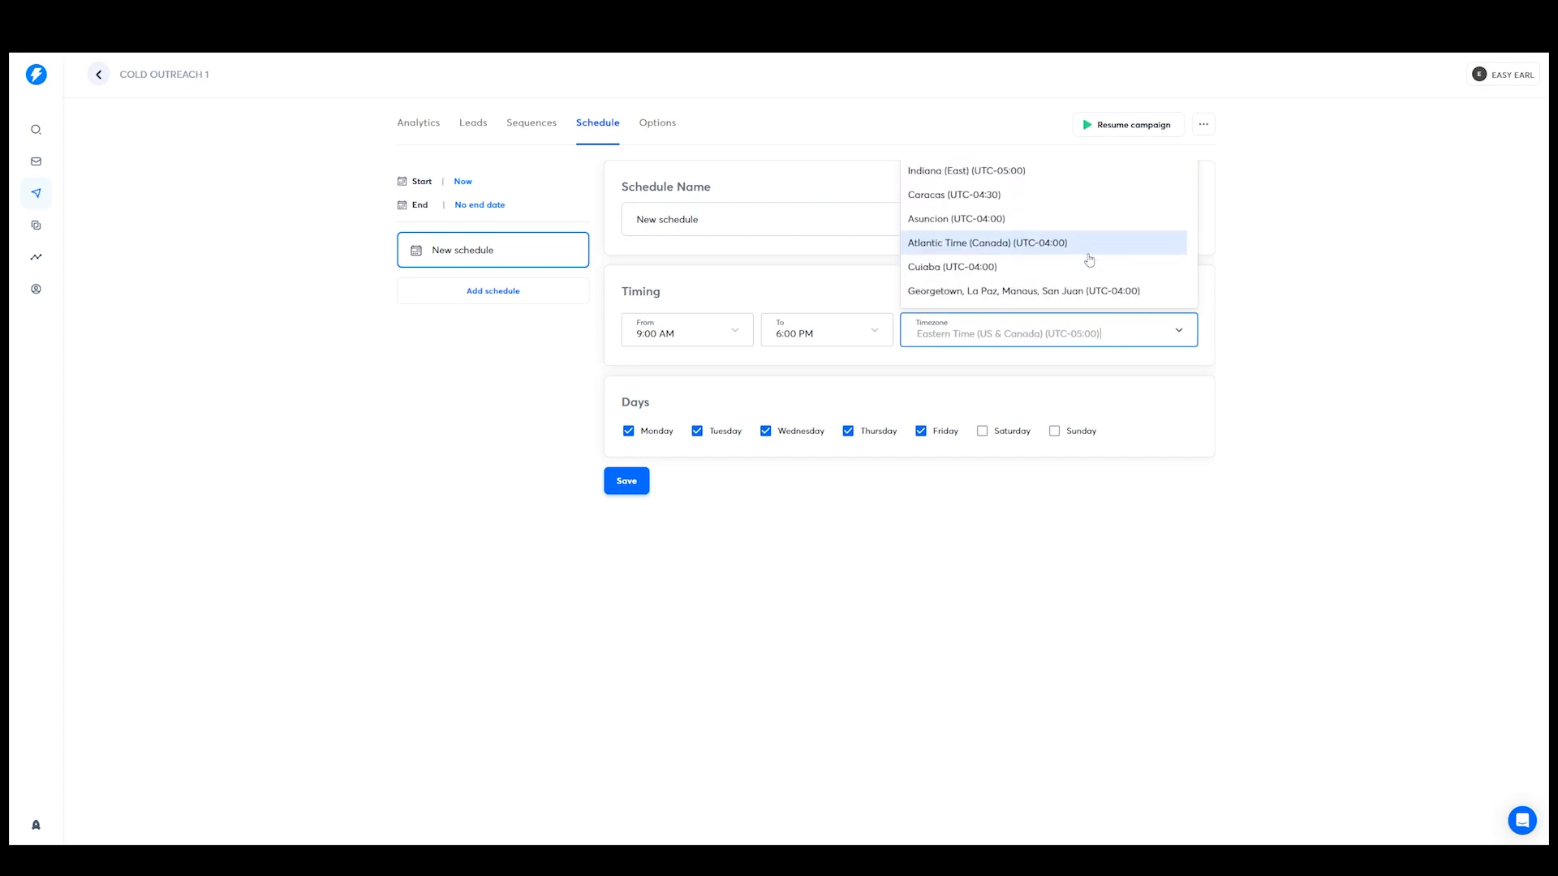
{"action": "scroll", "coordinate": [1071, 243], "scroll_direction": "down", "scroll_amount": 1}
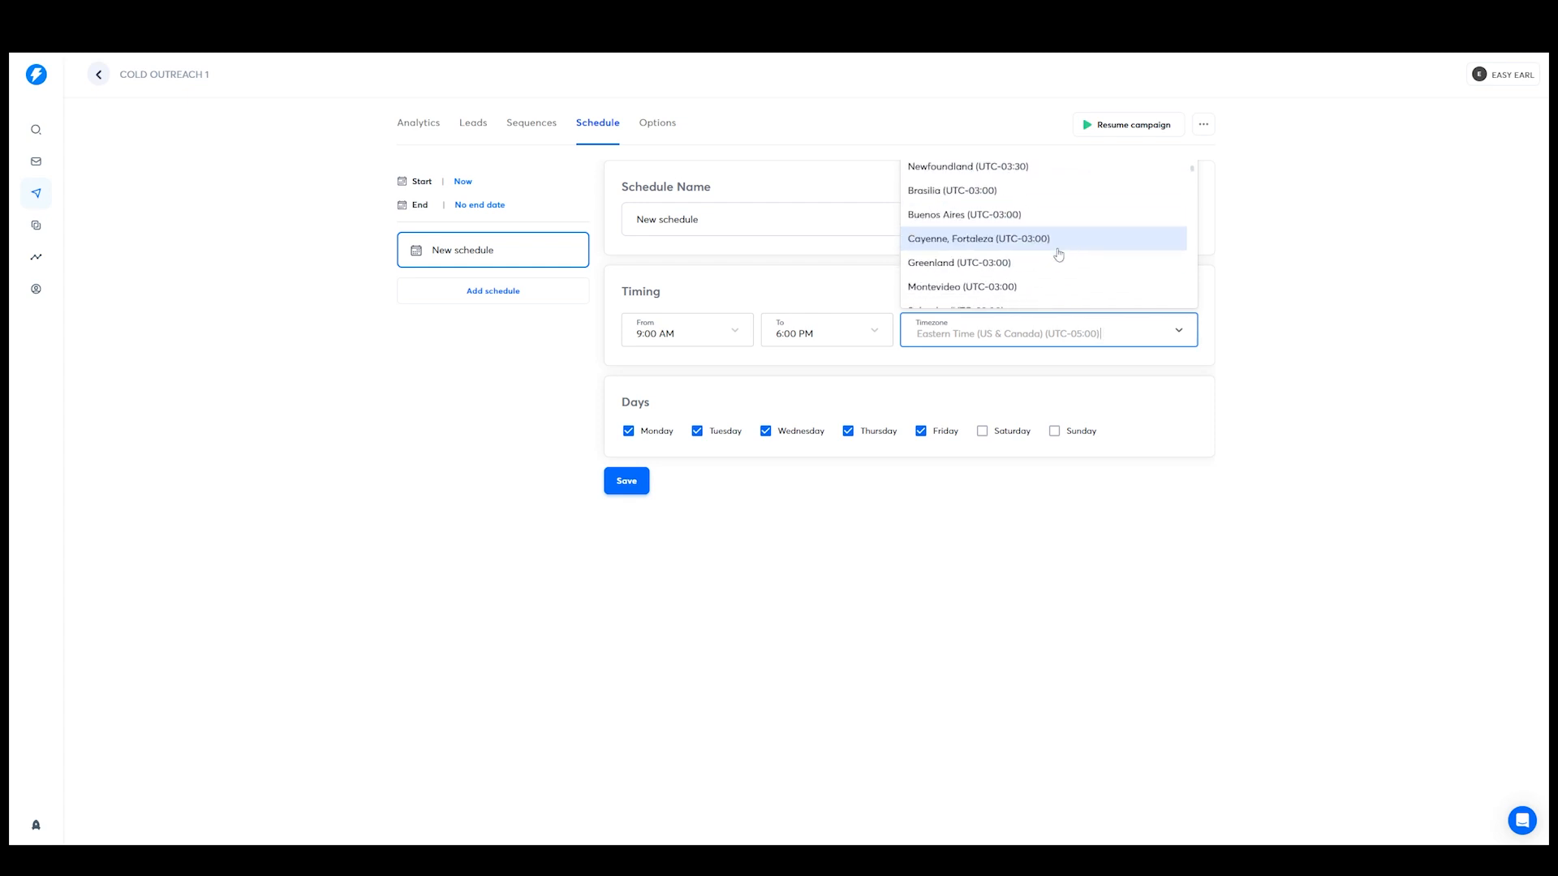
{"action": "left_click", "coordinate": [1045, 359]}
{"action": "left_click", "coordinate": [690, 331]}
{"action": "scroll", "coordinate": [703, 268], "scroll_direction": "down", "scroll_amount": 3}
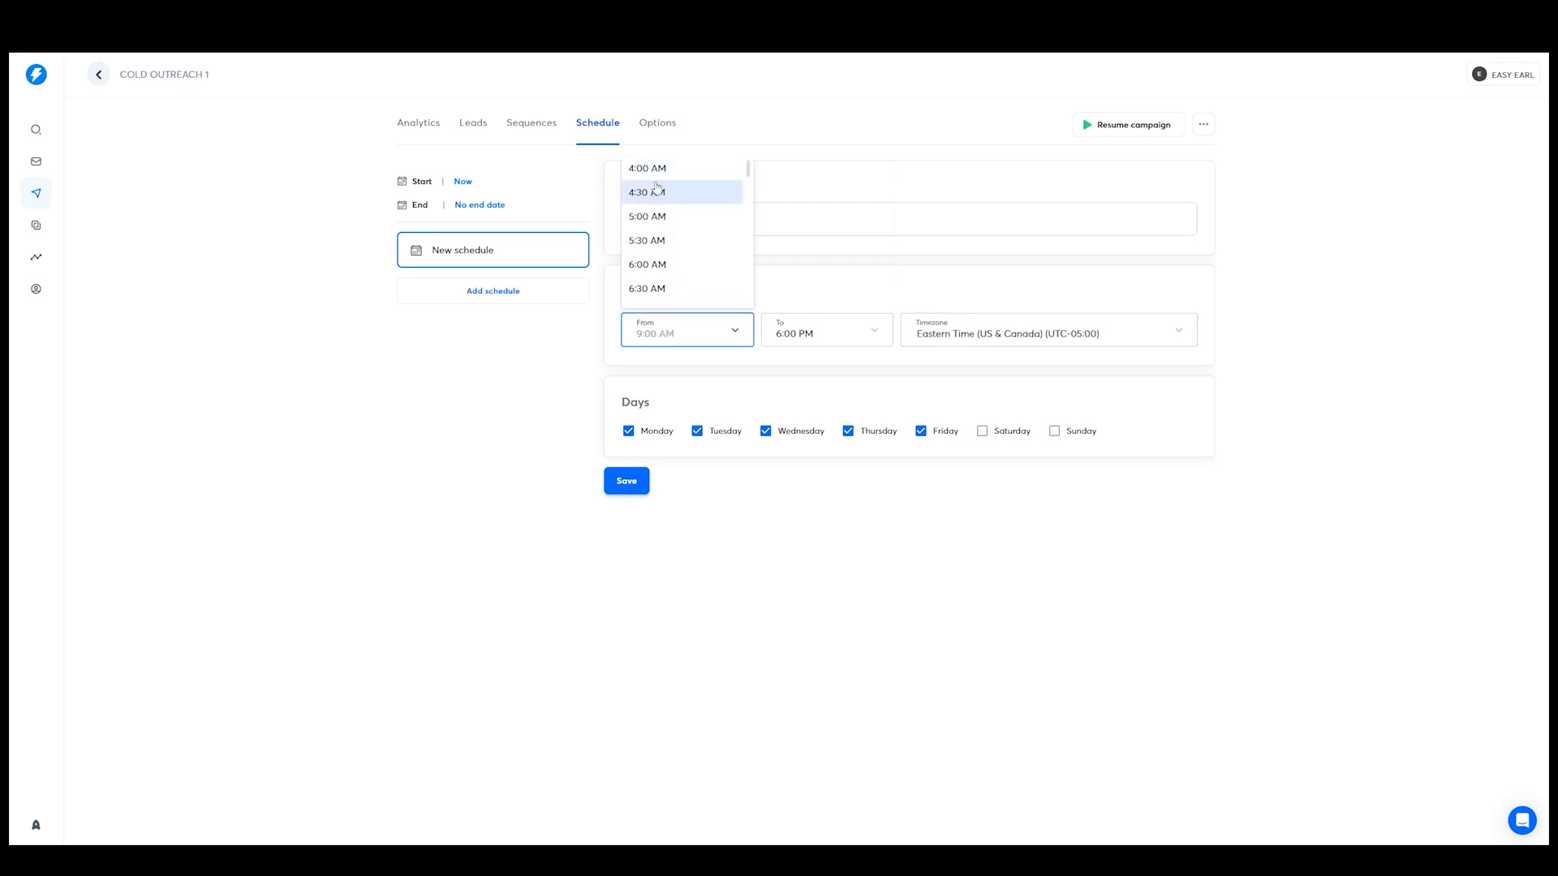
{"action": "left_click", "coordinate": [685, 412]}
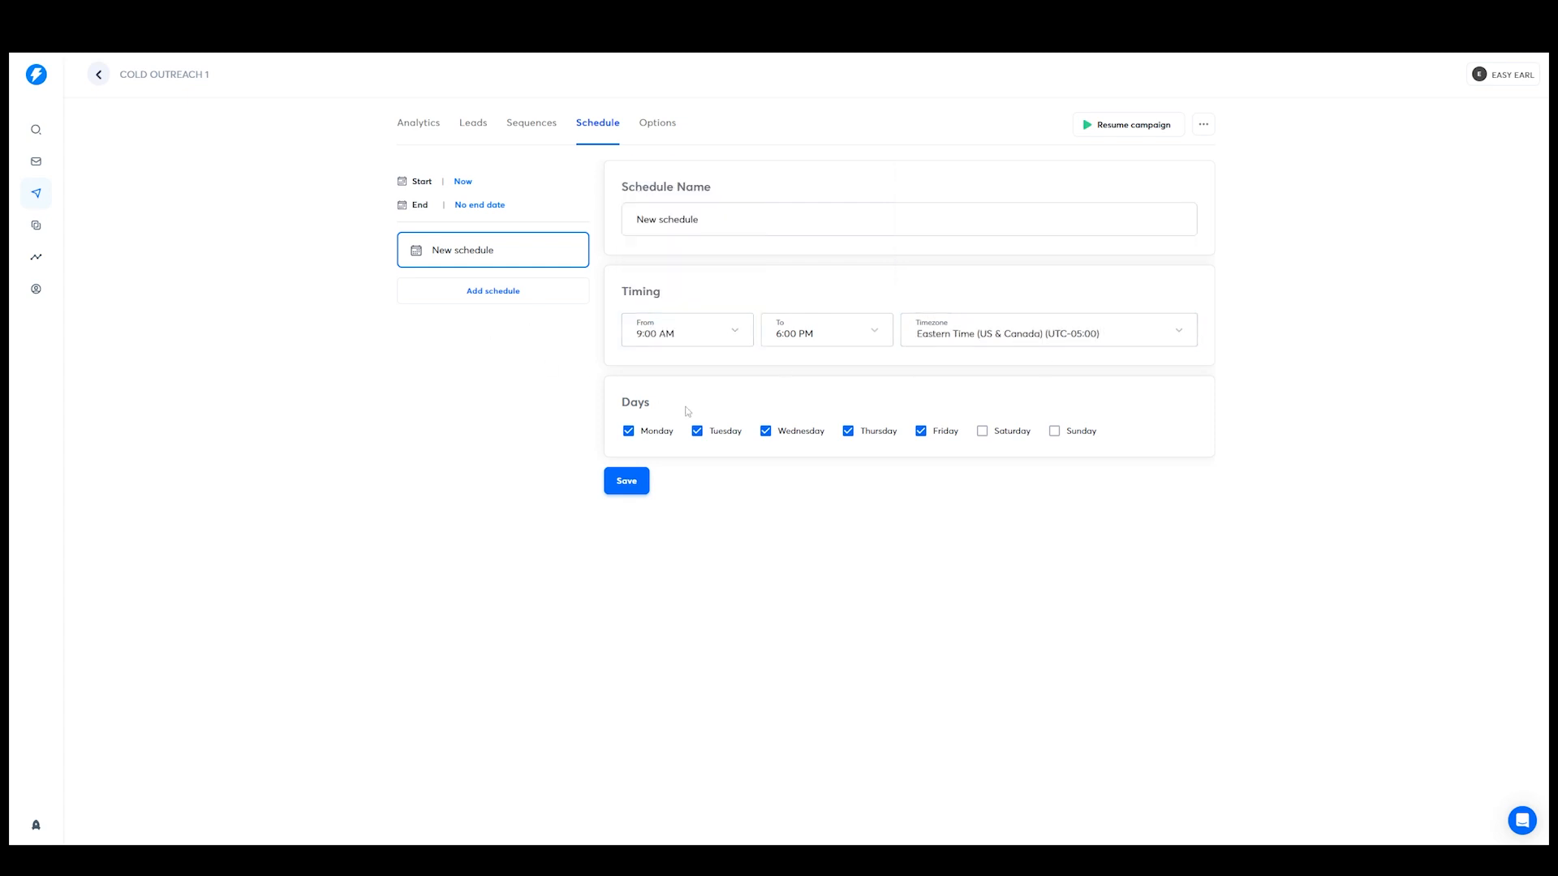
Step: Exclude Monday and Friday from the schedule's sending days and save the schedule
{"action": "left_click", "coordinate": [630, 435]}
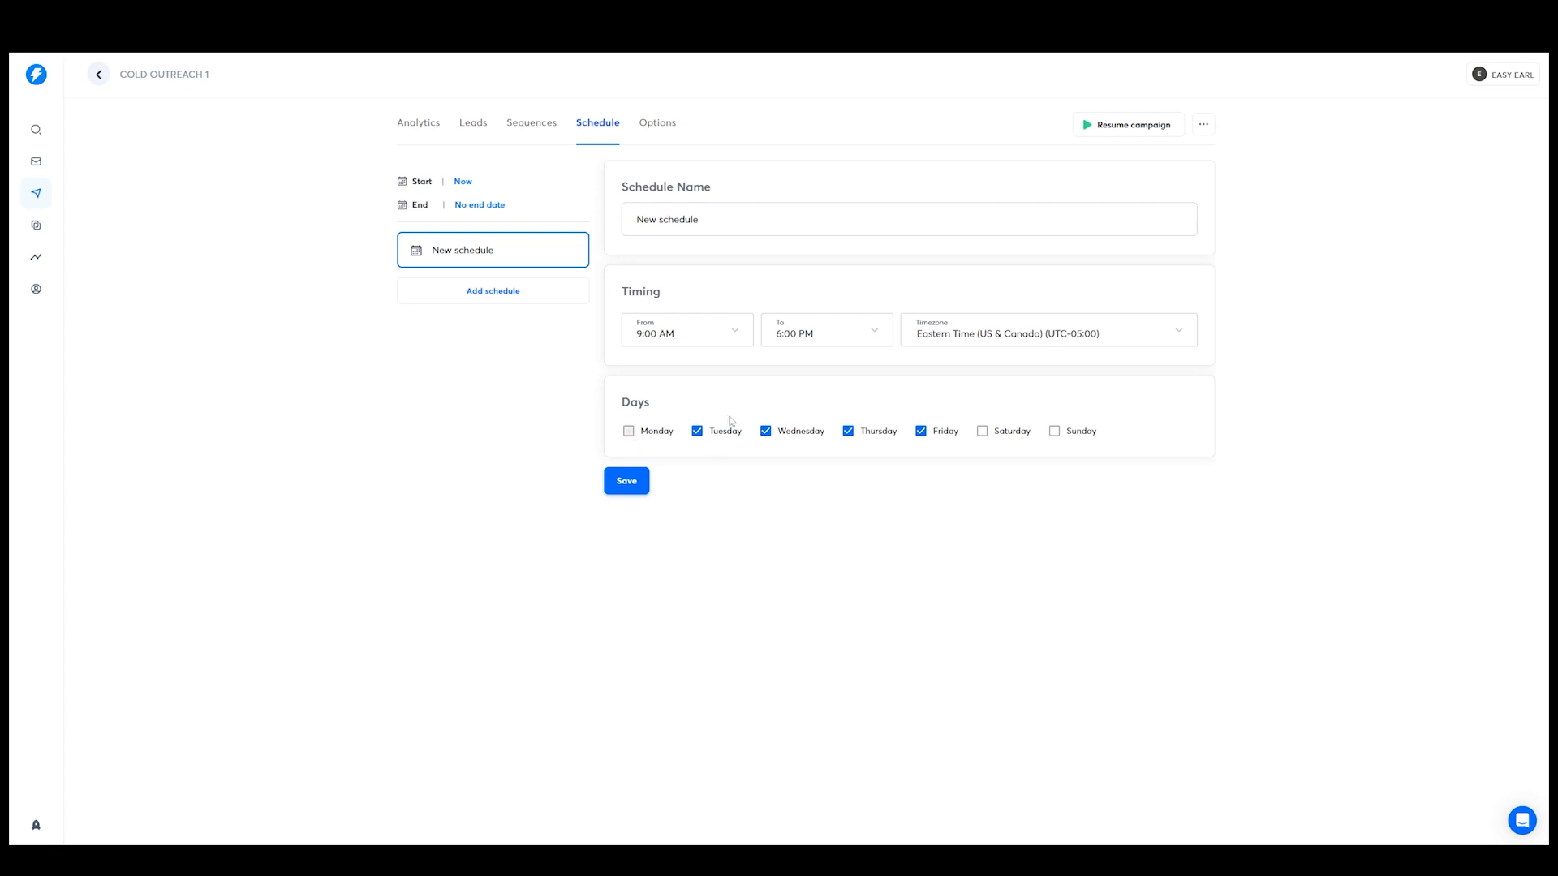
{"action": "left_click", "coordinate": [922, 431]}
{"action": "left_click", "coordinate": [626, 481]}
Step: Review the campaign's sending options, including the accounts to use, and recheck the email sequence steps
{"action": "left_click", "coordinate": [661, 130]}
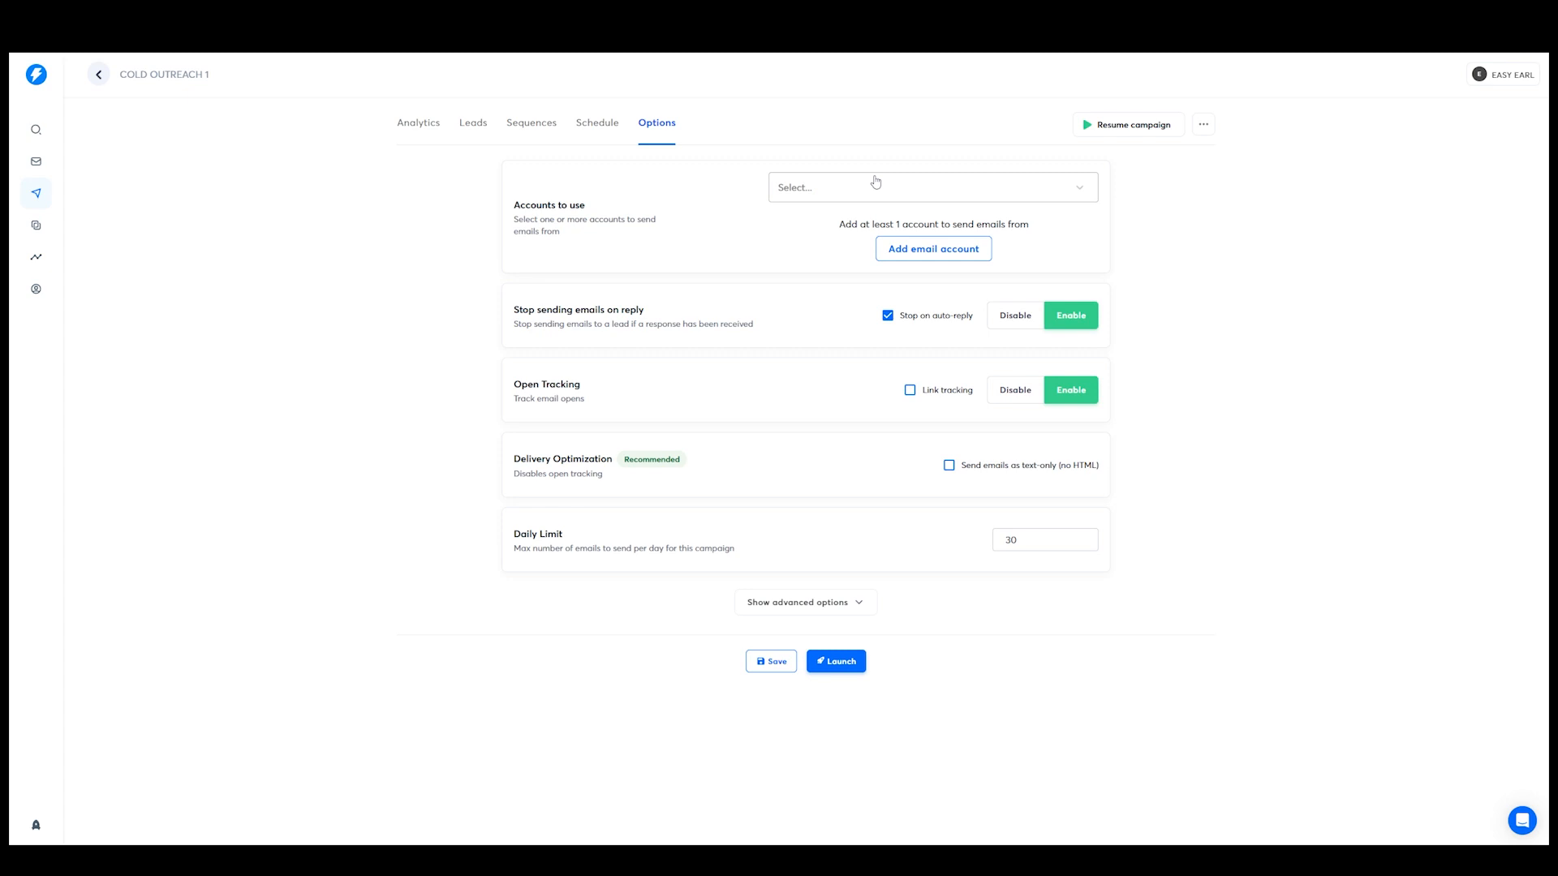
{"action": "left_click", "coordinate": [862, 188]}
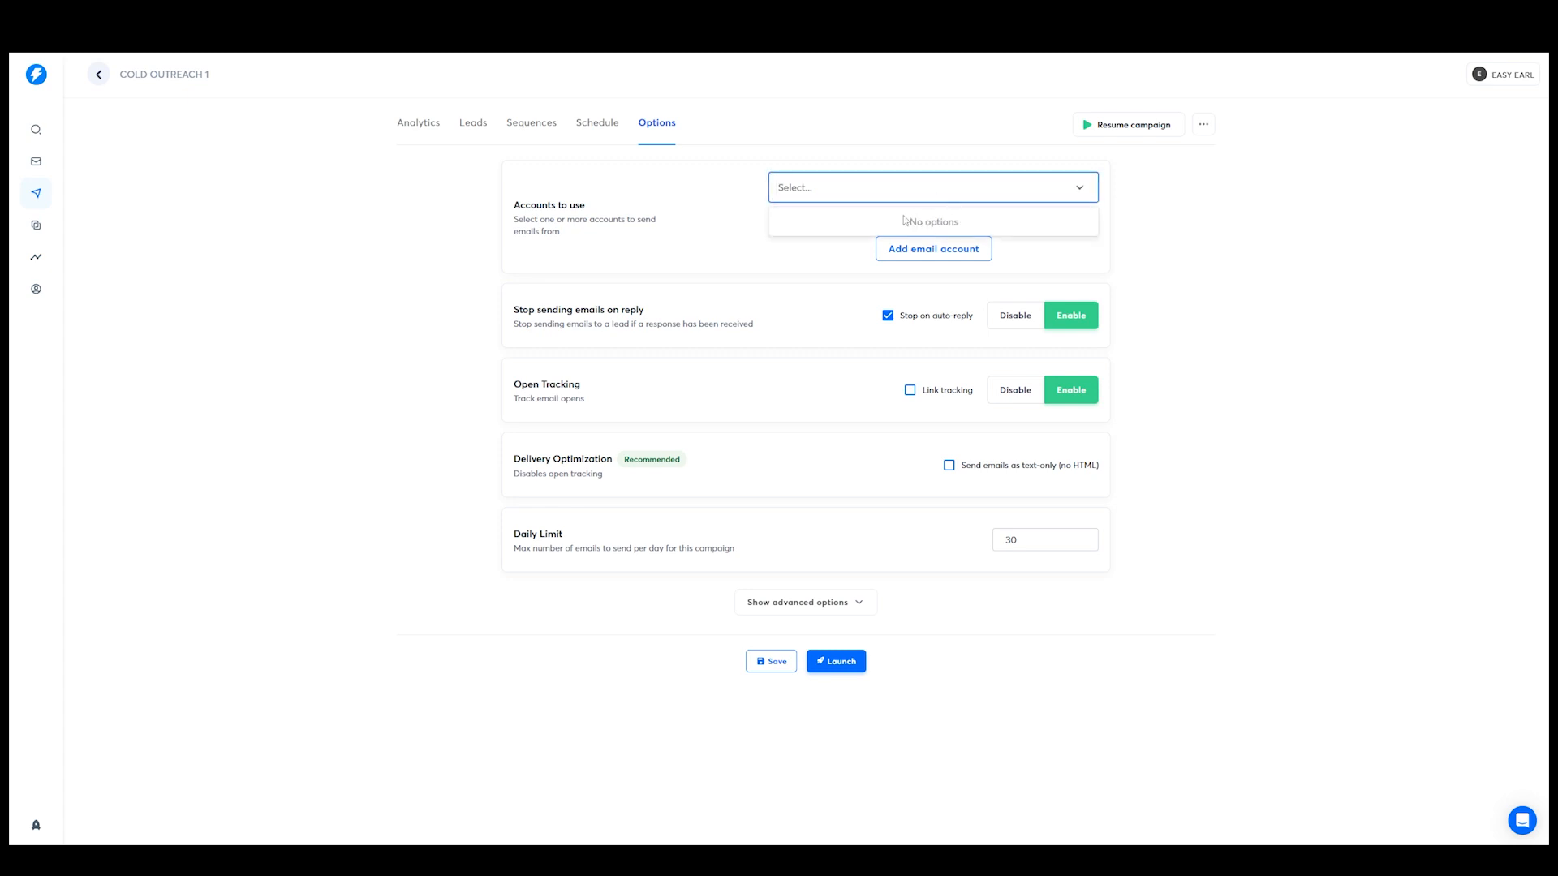
{"action": "left_click", "coordinate": [631, 231]}
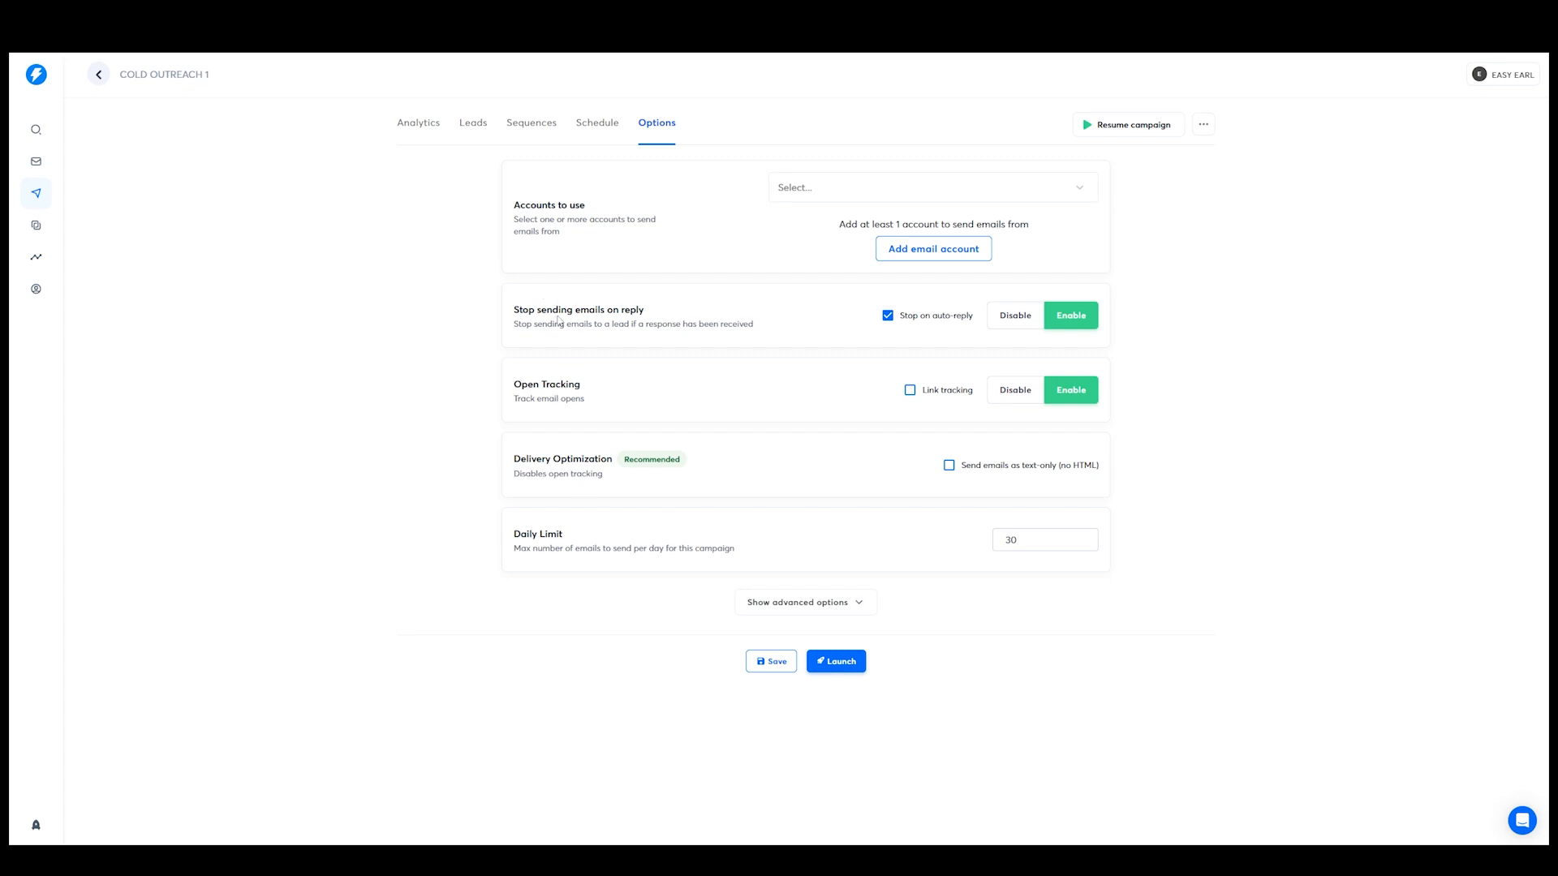
{"action": "left_click", "coordinate": [529, 124]}
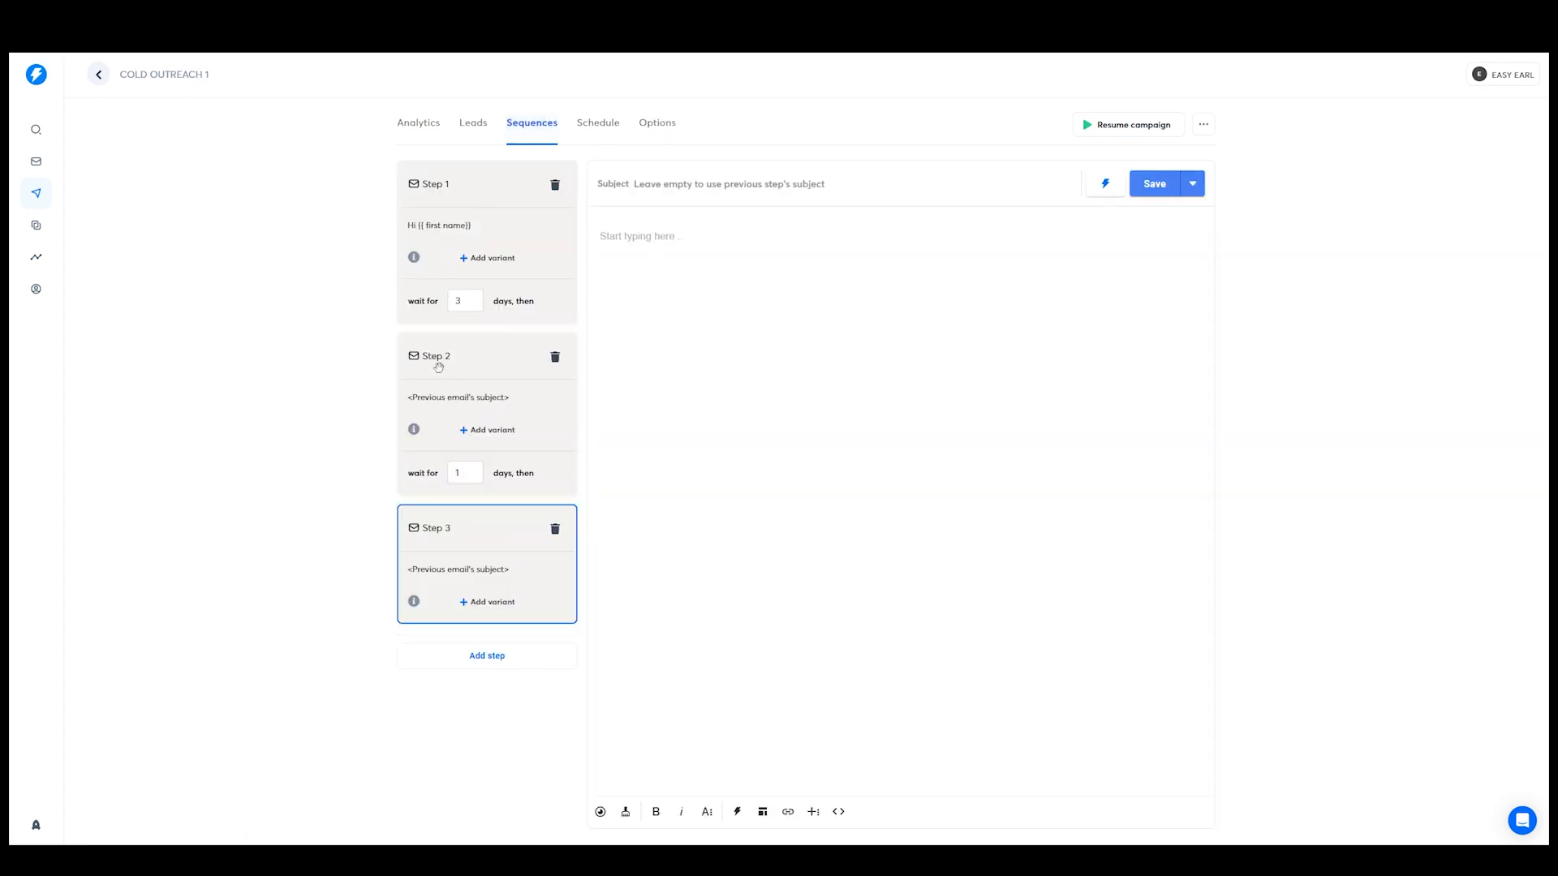
{"action": "left_click", "coordinate": [652, 124]}
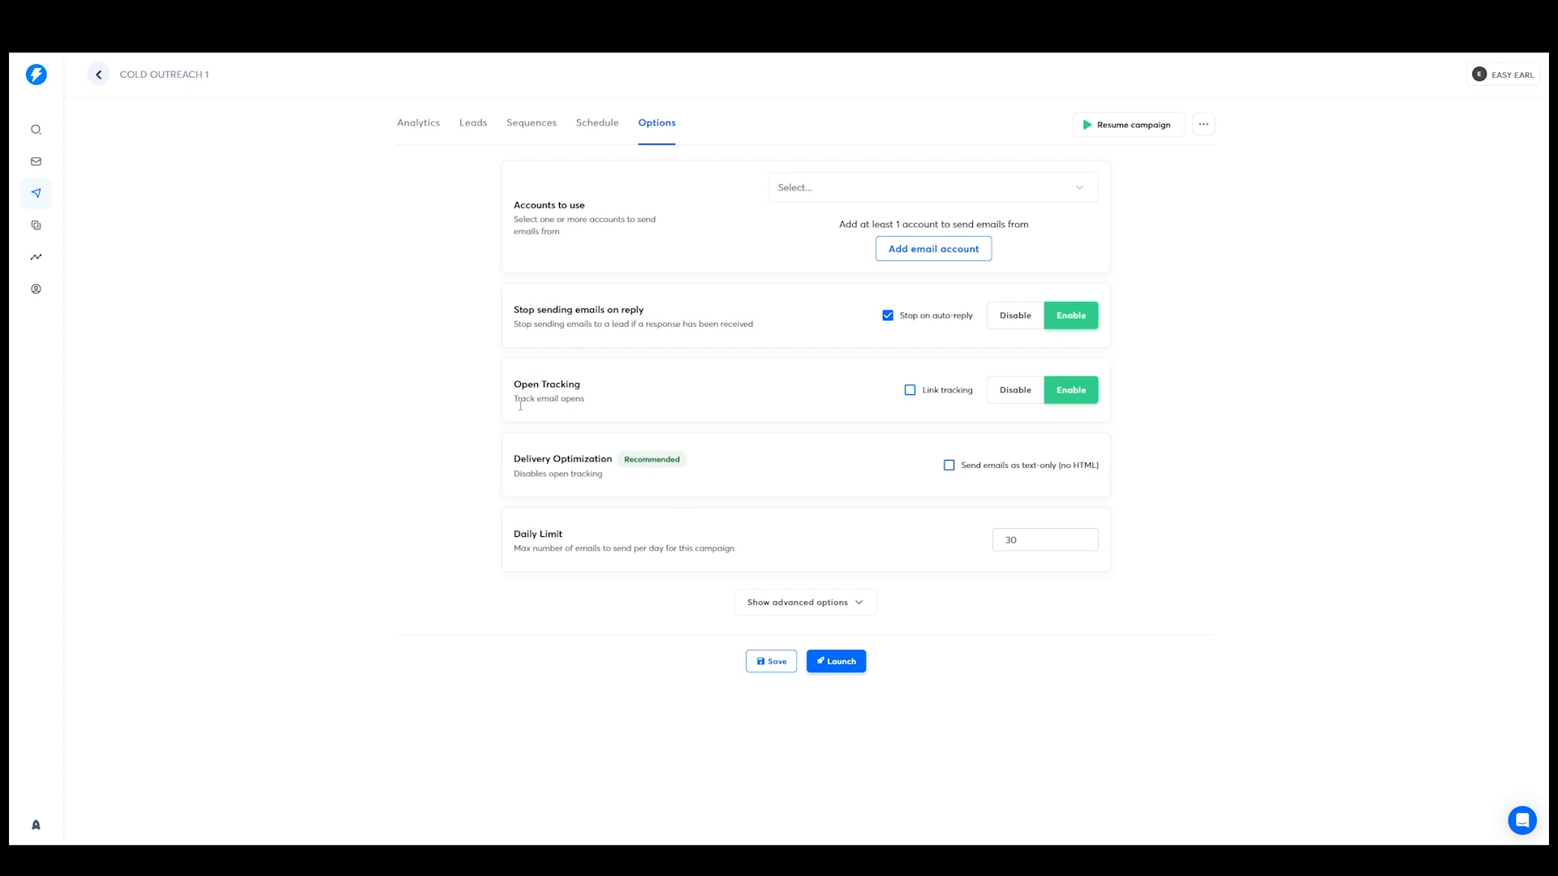
Step: Enable link tracking while keeping open tracking enabled and text-only sending turned off for the campaign
{"action": "left_click", "coordinate": [911, 391]}
{"action": "left_click", "coordinate": [969, 471]}
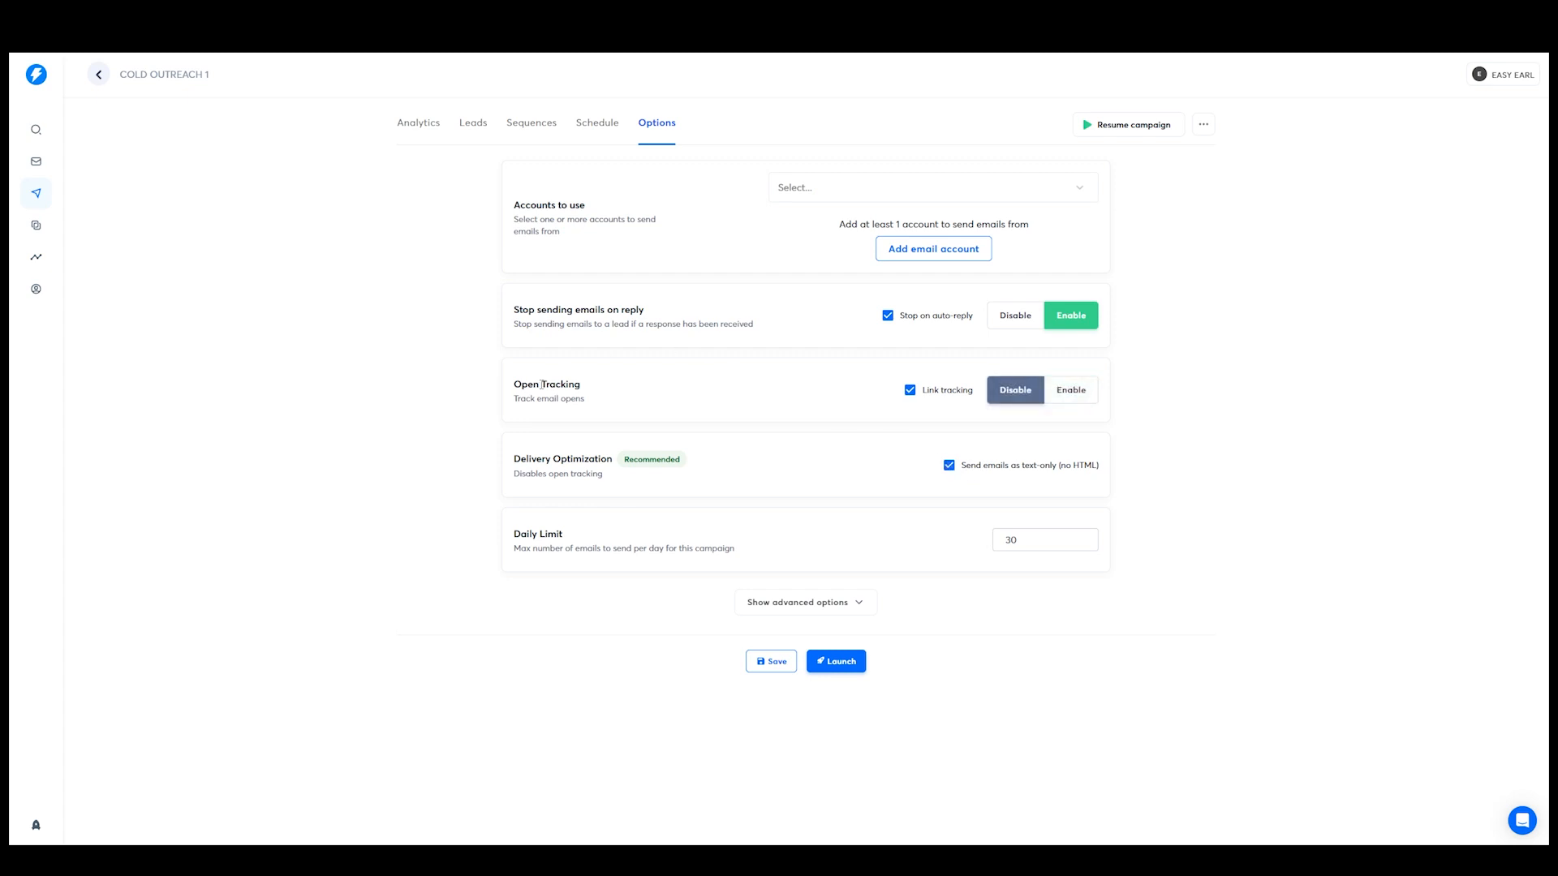
{"action": "left_click", "coordinate": [951, 469]}
{"action": "left_click", "coordinate": [1071, 391]}
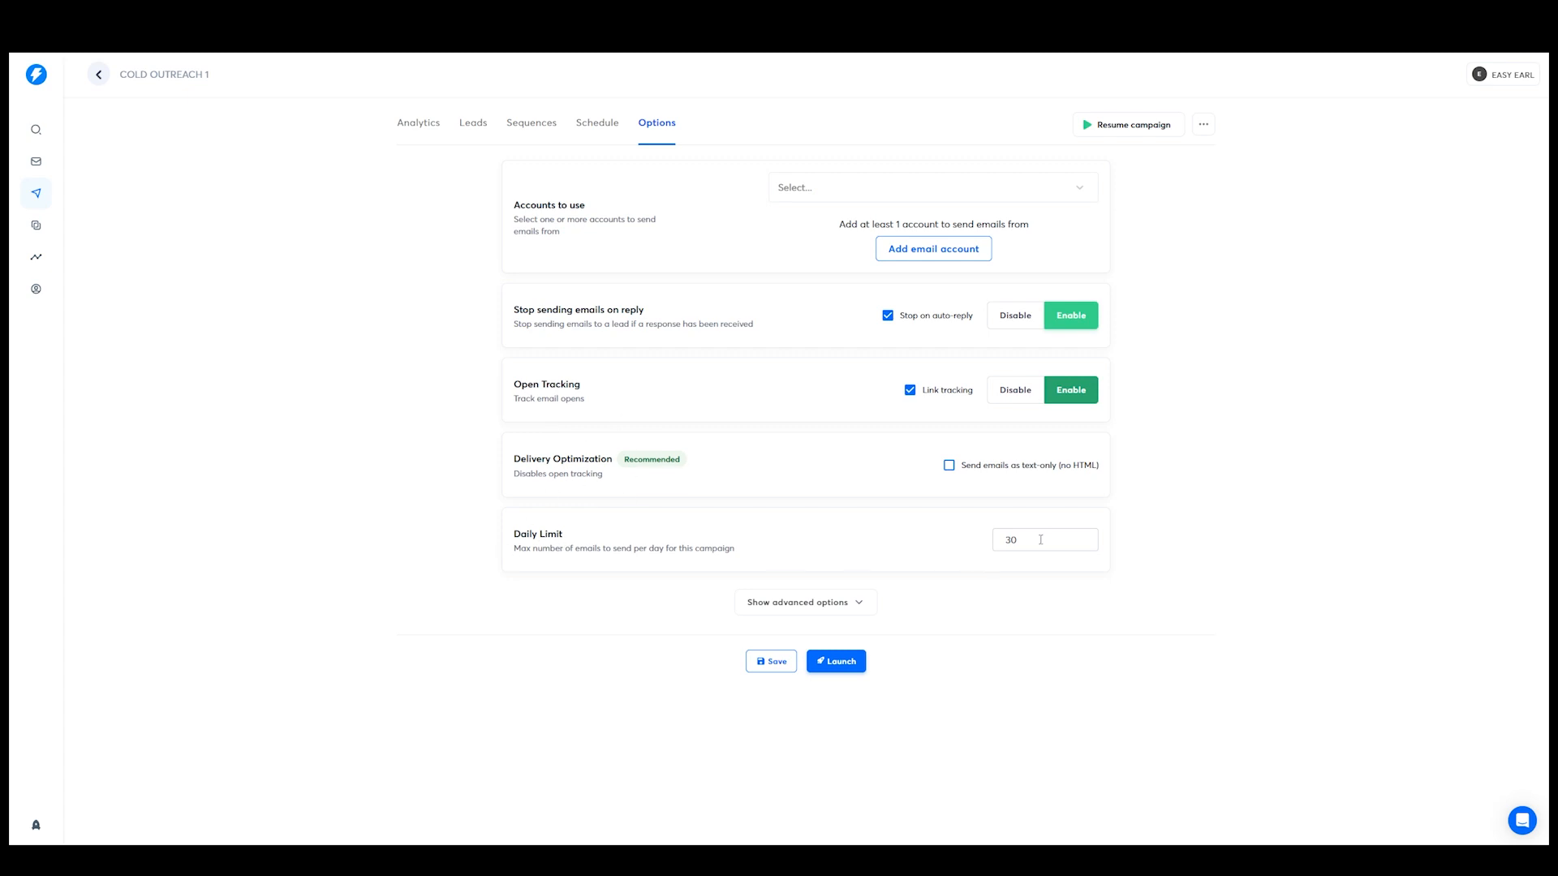
{"action": "left_click_drag", "start_coordinate": [1041, 542], "coordinate": [921, 544]}
{"action": "left_click", "coordinate": [918, 545]}
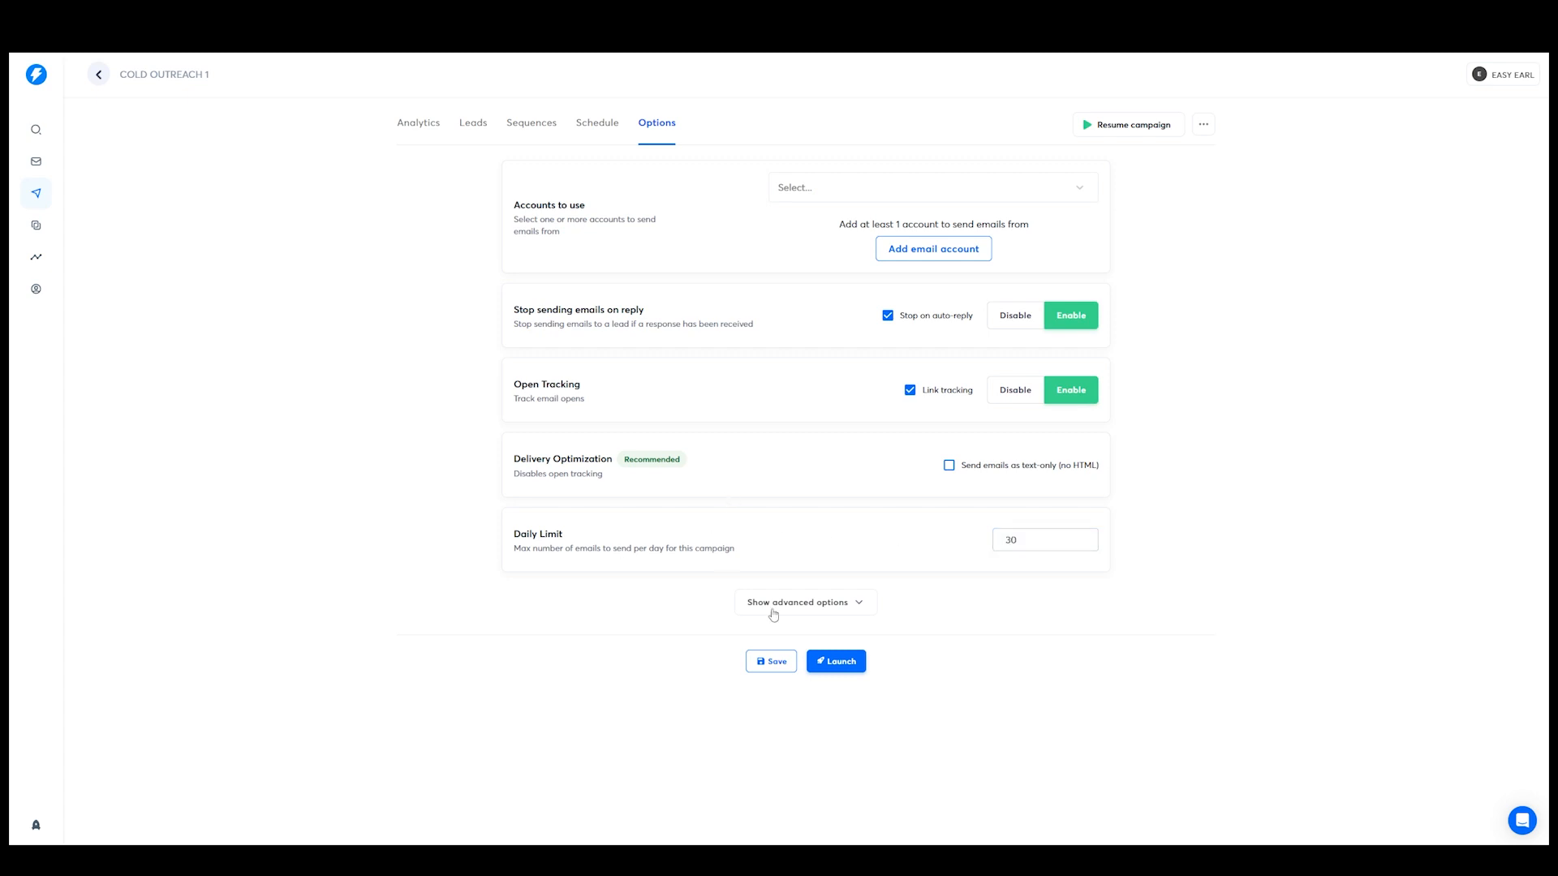
Step: Review the campaign's advanced options, including the sending pattern, the winning metric choices for A/Z testing, and the CC and BCC fields
{"action": "left_click", "coordinate": [865, 605]}
{"action": "scroll", "coordinate": [865, 606], "scroll_direction": "down", "scroll_amount": 8}
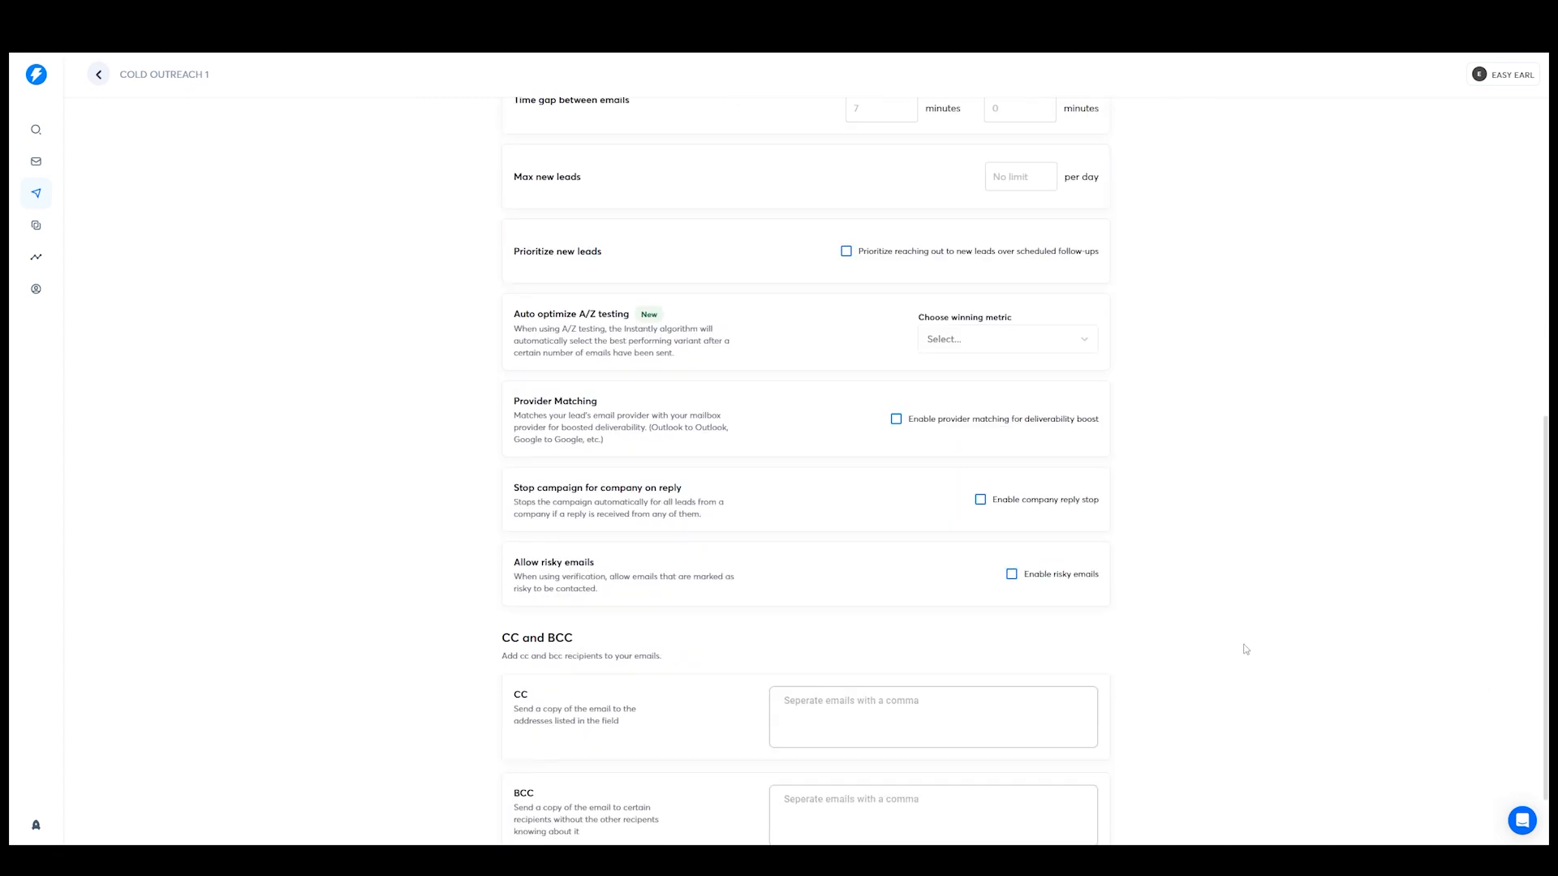
{"action": "scroll", "coordinate": [1205, 651], "scroll_direction": "up", "scroll_amount": 6}
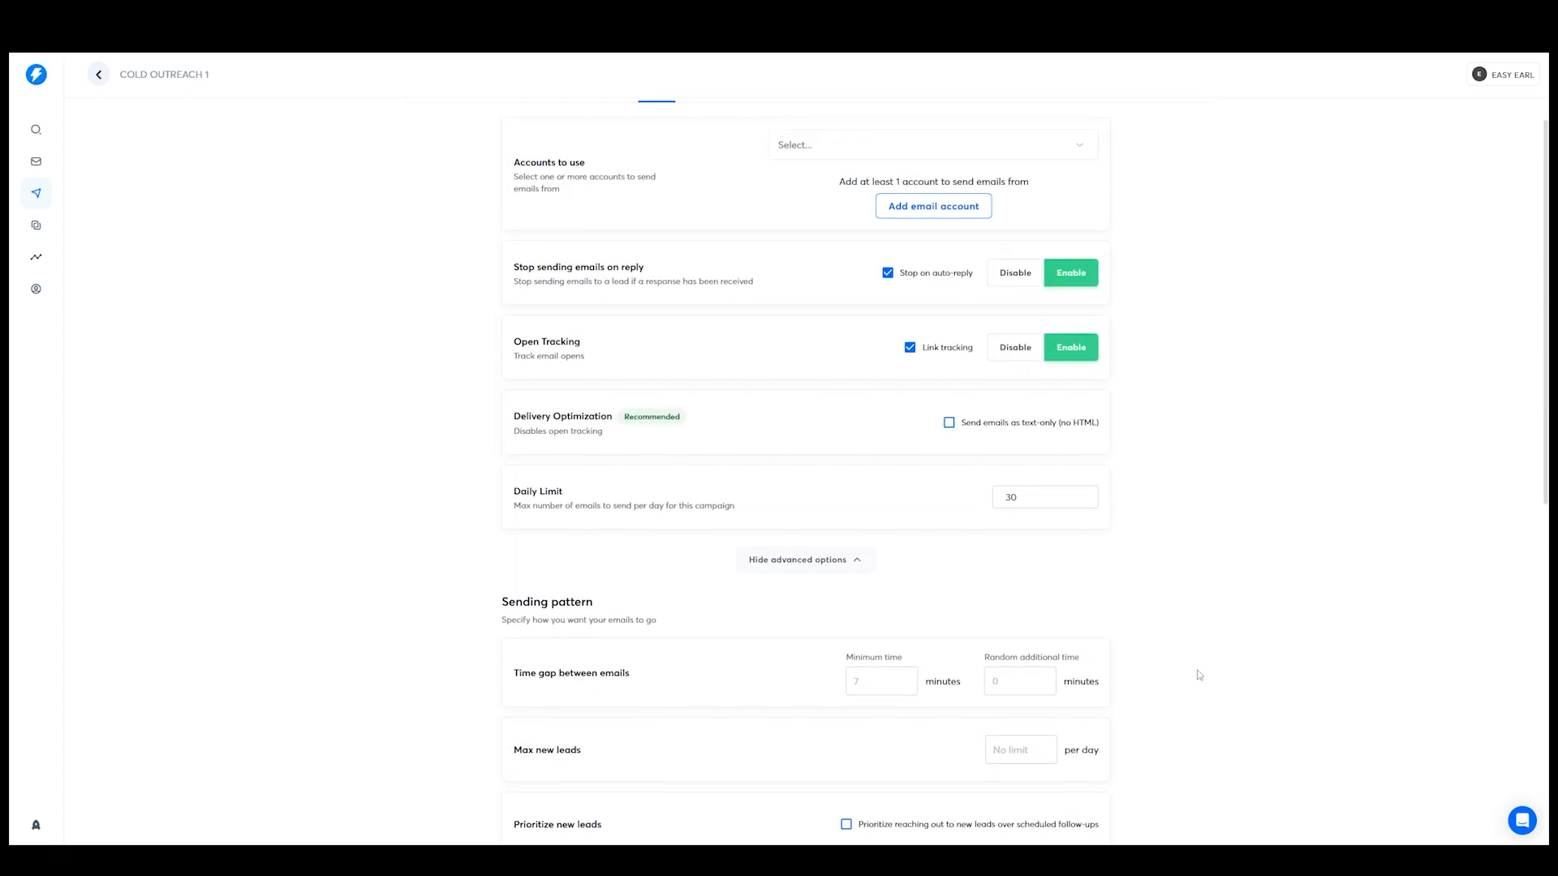
{"action": "scroll", "coordinate": [1200, 675], "scroll_direction": "down", "scroll_amount": 3}
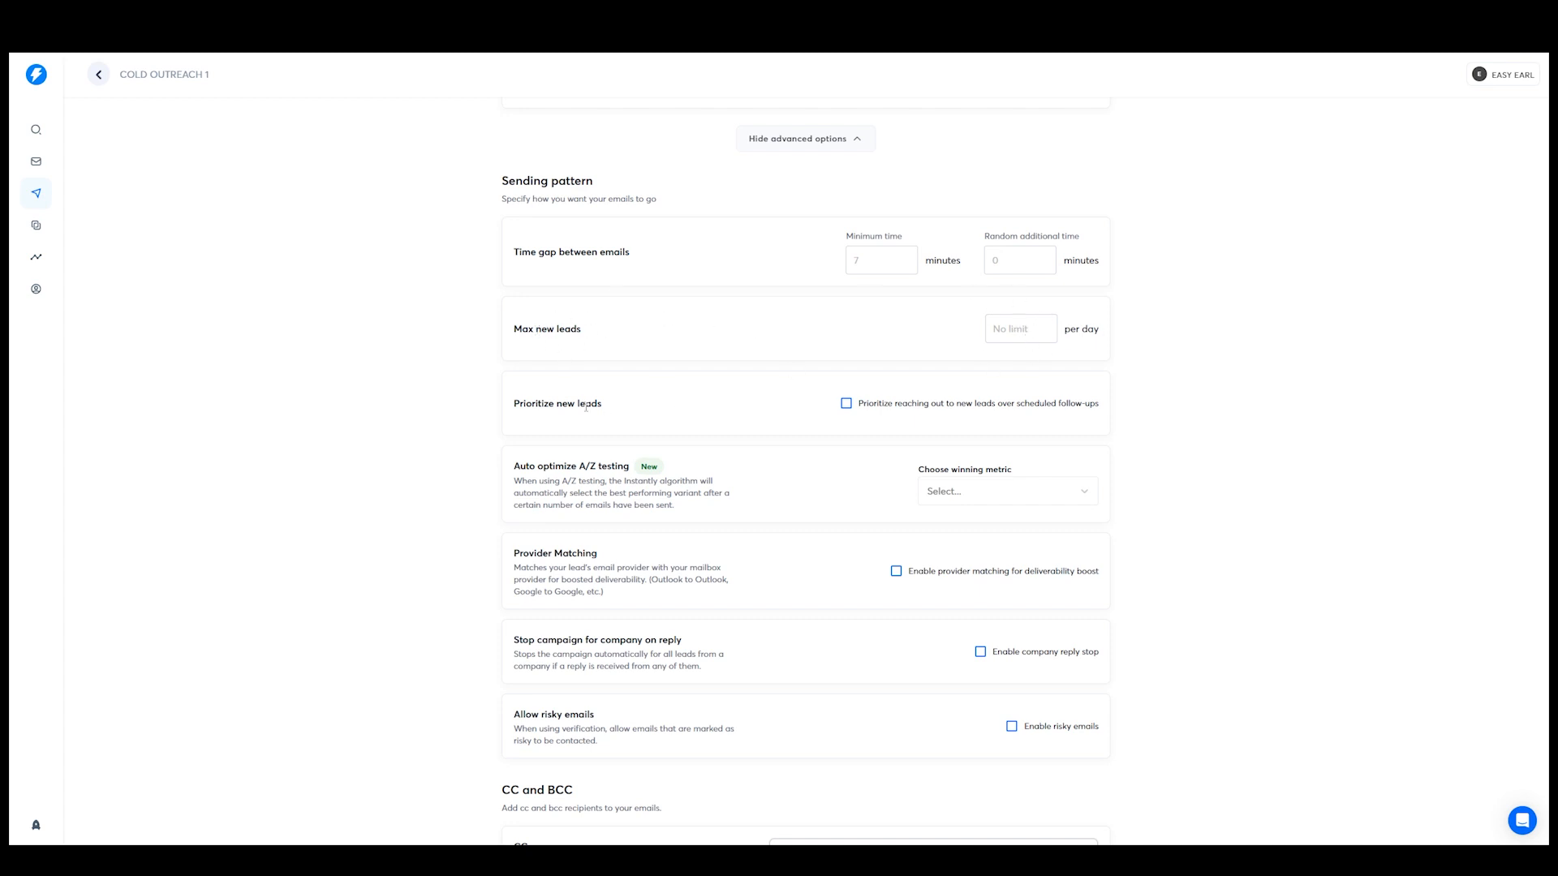
{"action": "scroll", "coordinate": [908, 334], "scroll_direction": "down", "scroll_amount": 2}
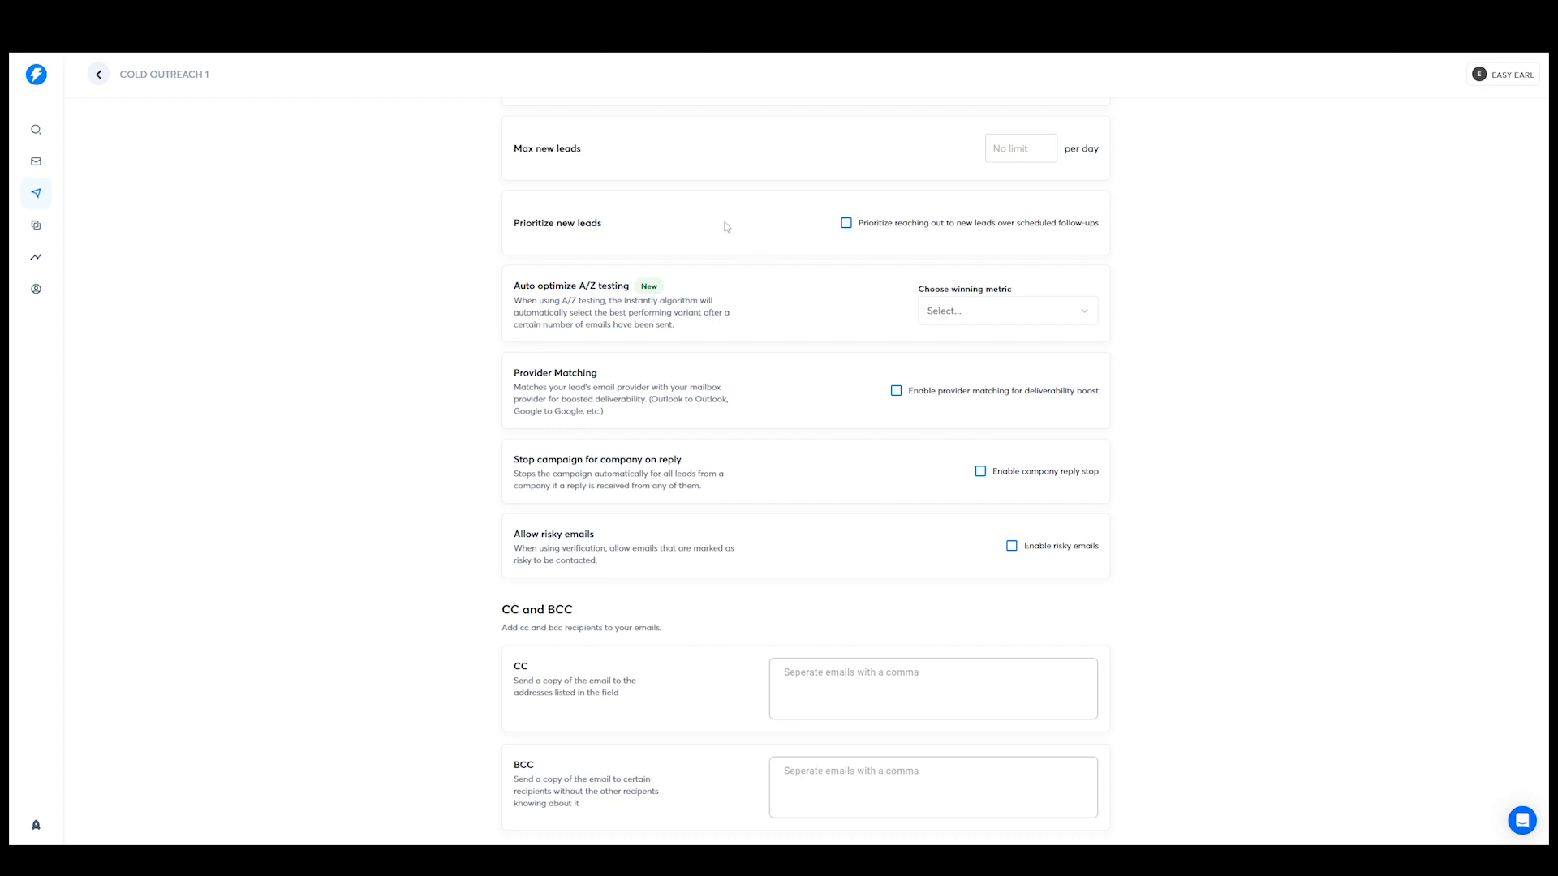
{"action": "left_click", "coordinate": [1014, 312]}
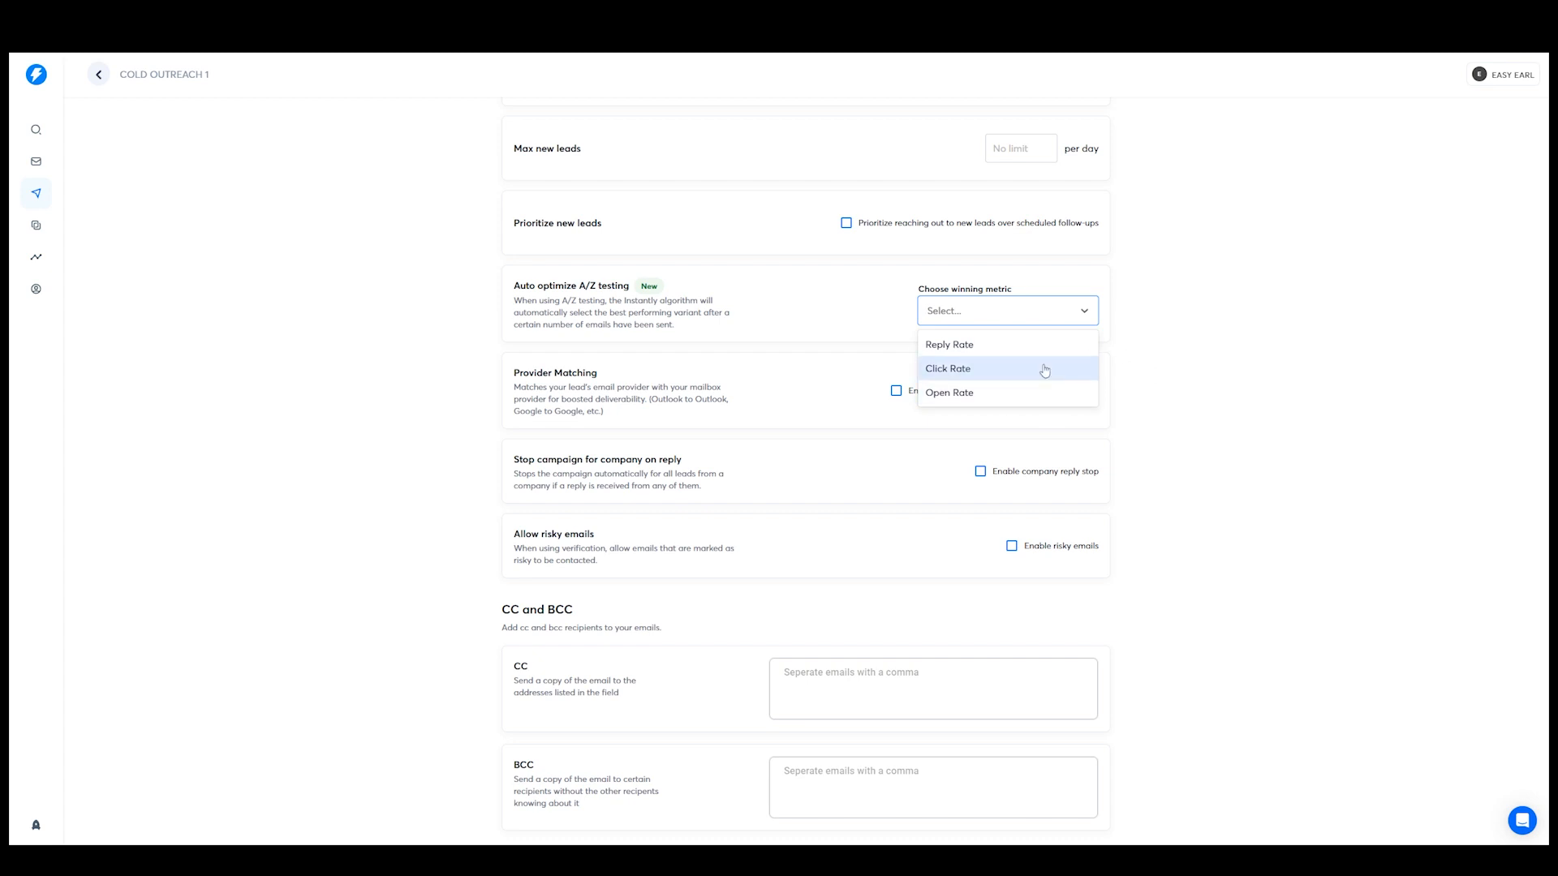
{"action": "left_click", "coordinate": [1075, 290]}
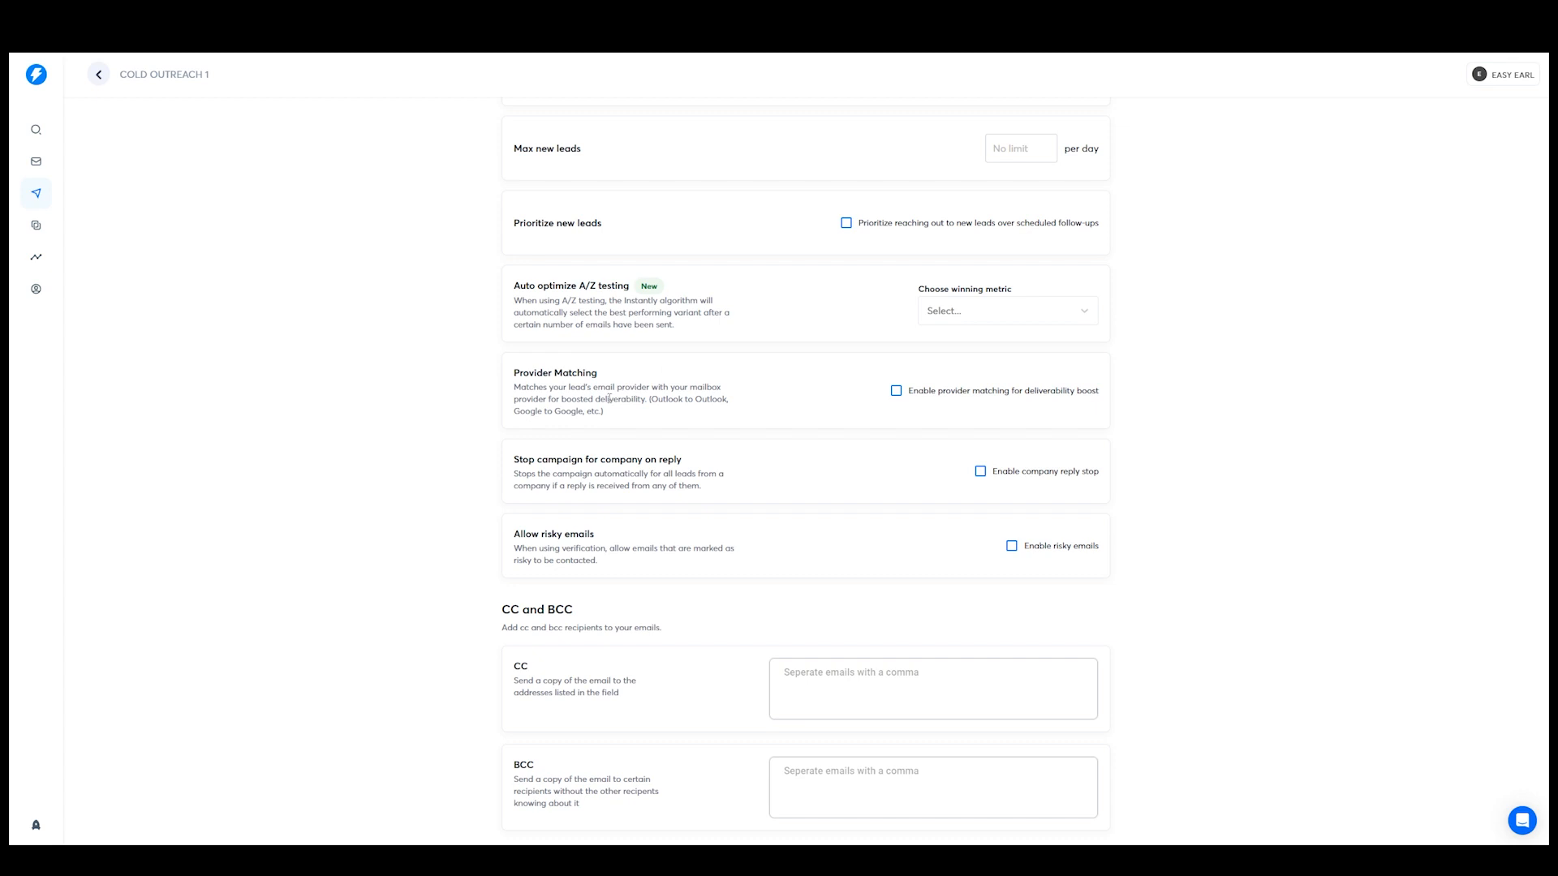
{"action": "scroll", "coordinate": [609, 398], "scroll_direction": "down", "scroll_amount": 2}
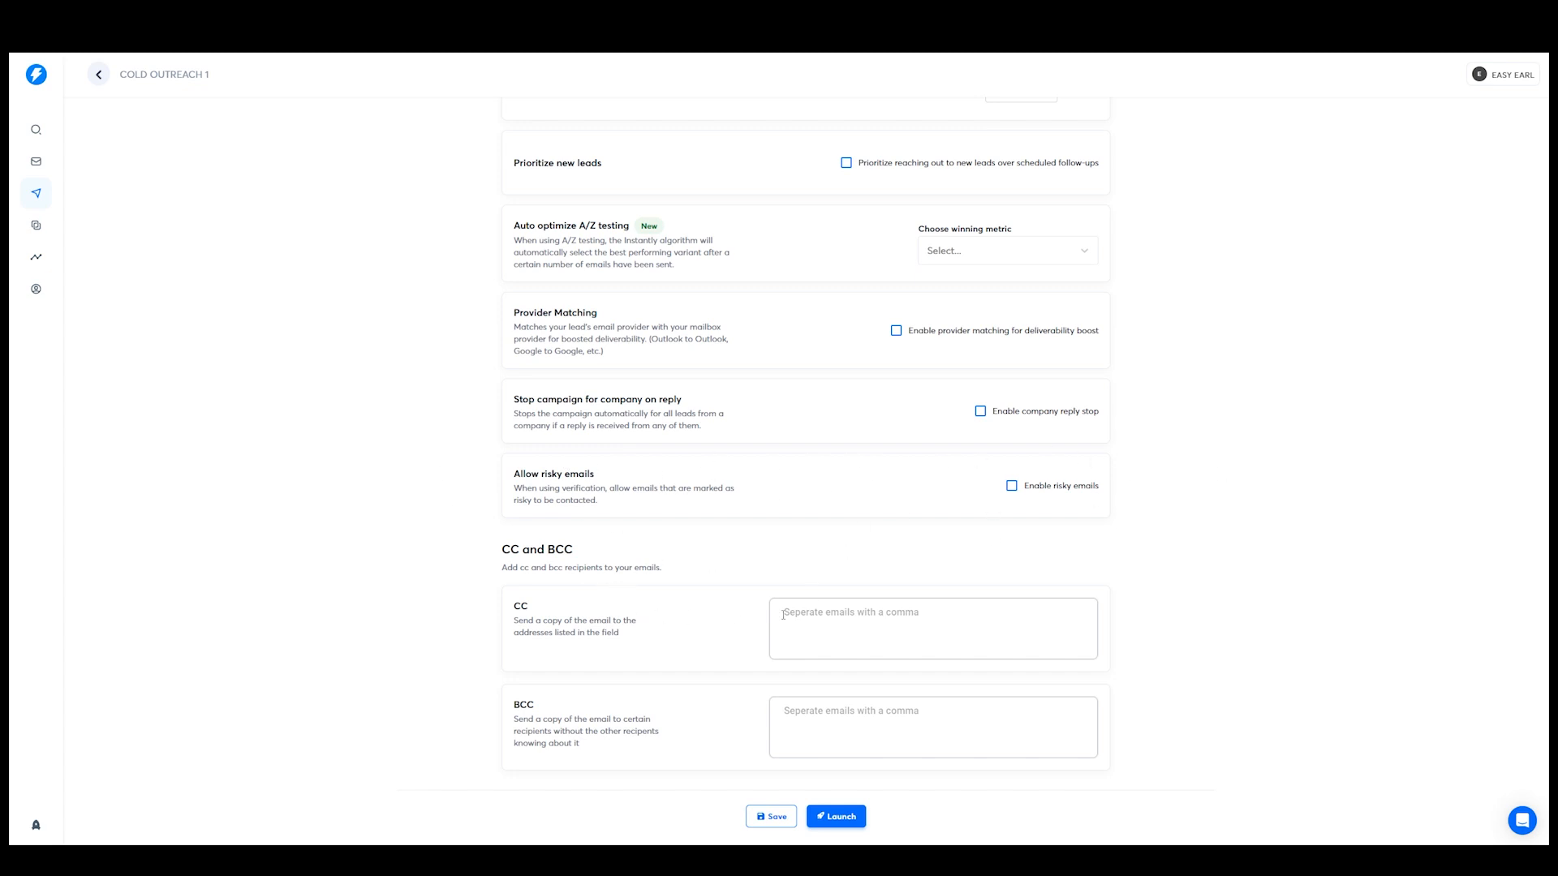
{"action": "left_click", "coordinate": [875, 619]}
Step: Try to launch and publish the COLD OUTREACH 1 campaign
{"action": "left_click", "coordinate": [822, 818]}
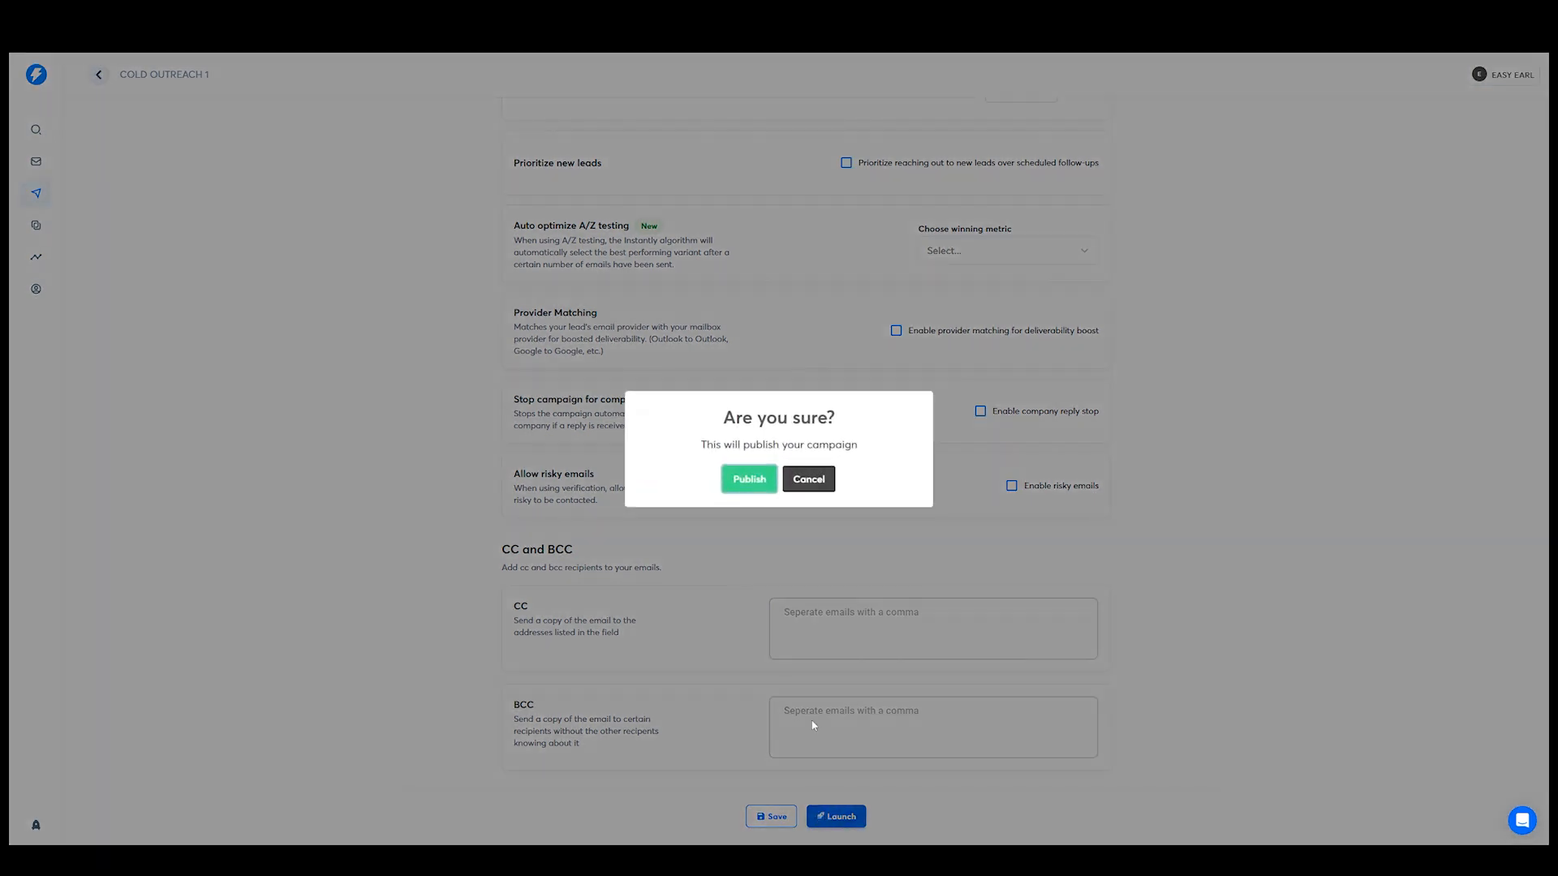
{"action": "left_click", "coordinate": [750, 480]}
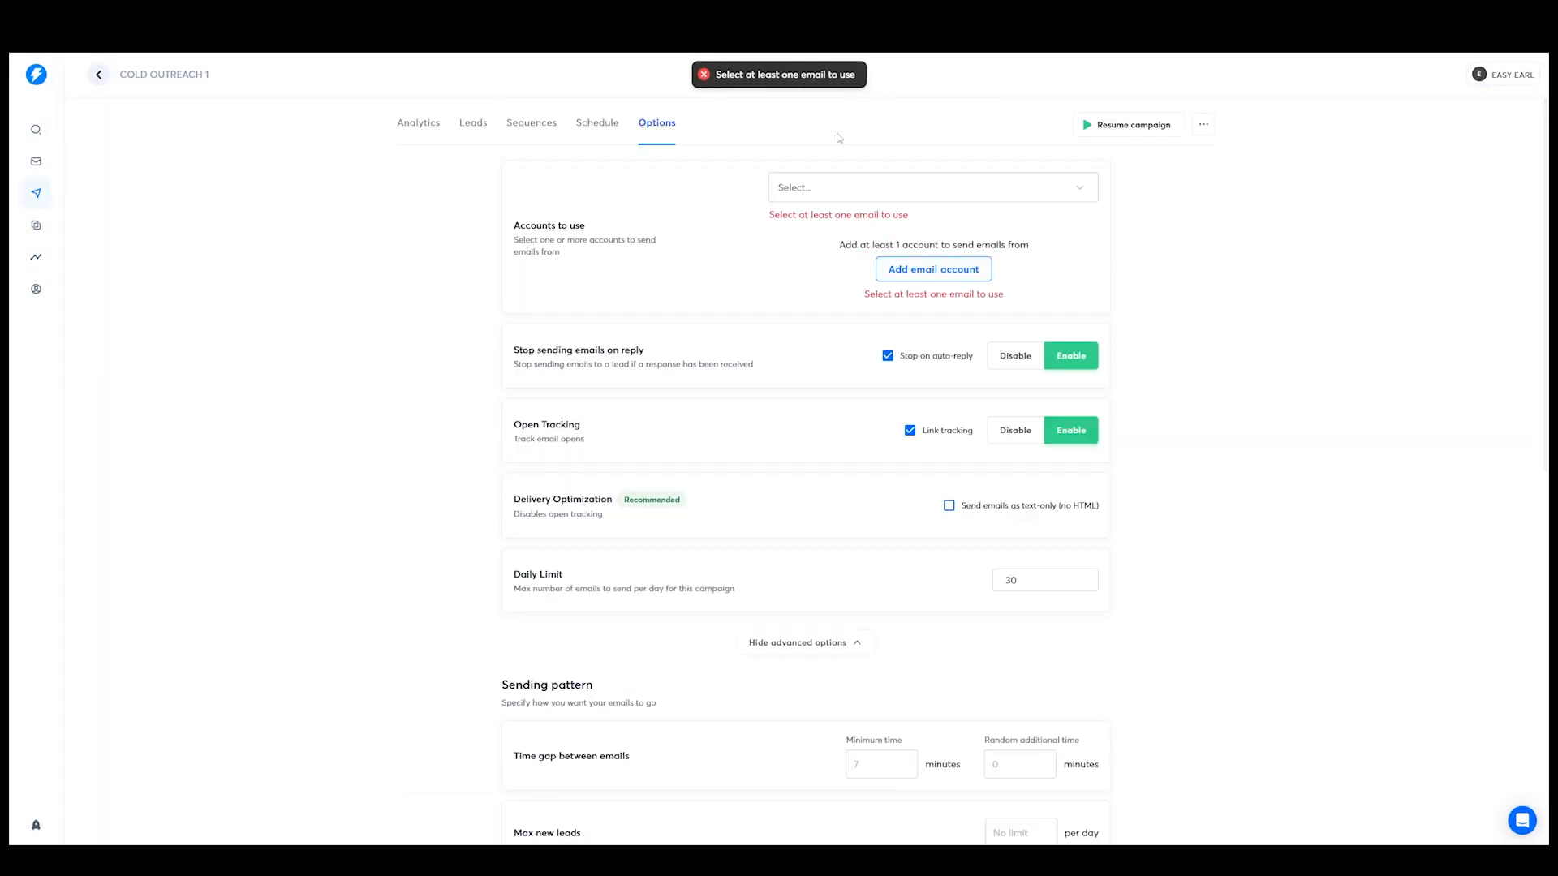
Step: Review the campaign's analytics, including the date range choices, the step analytics and activity views, and the extra campaign actions
{"action": "left_click", "coordinate": [424, 126]}
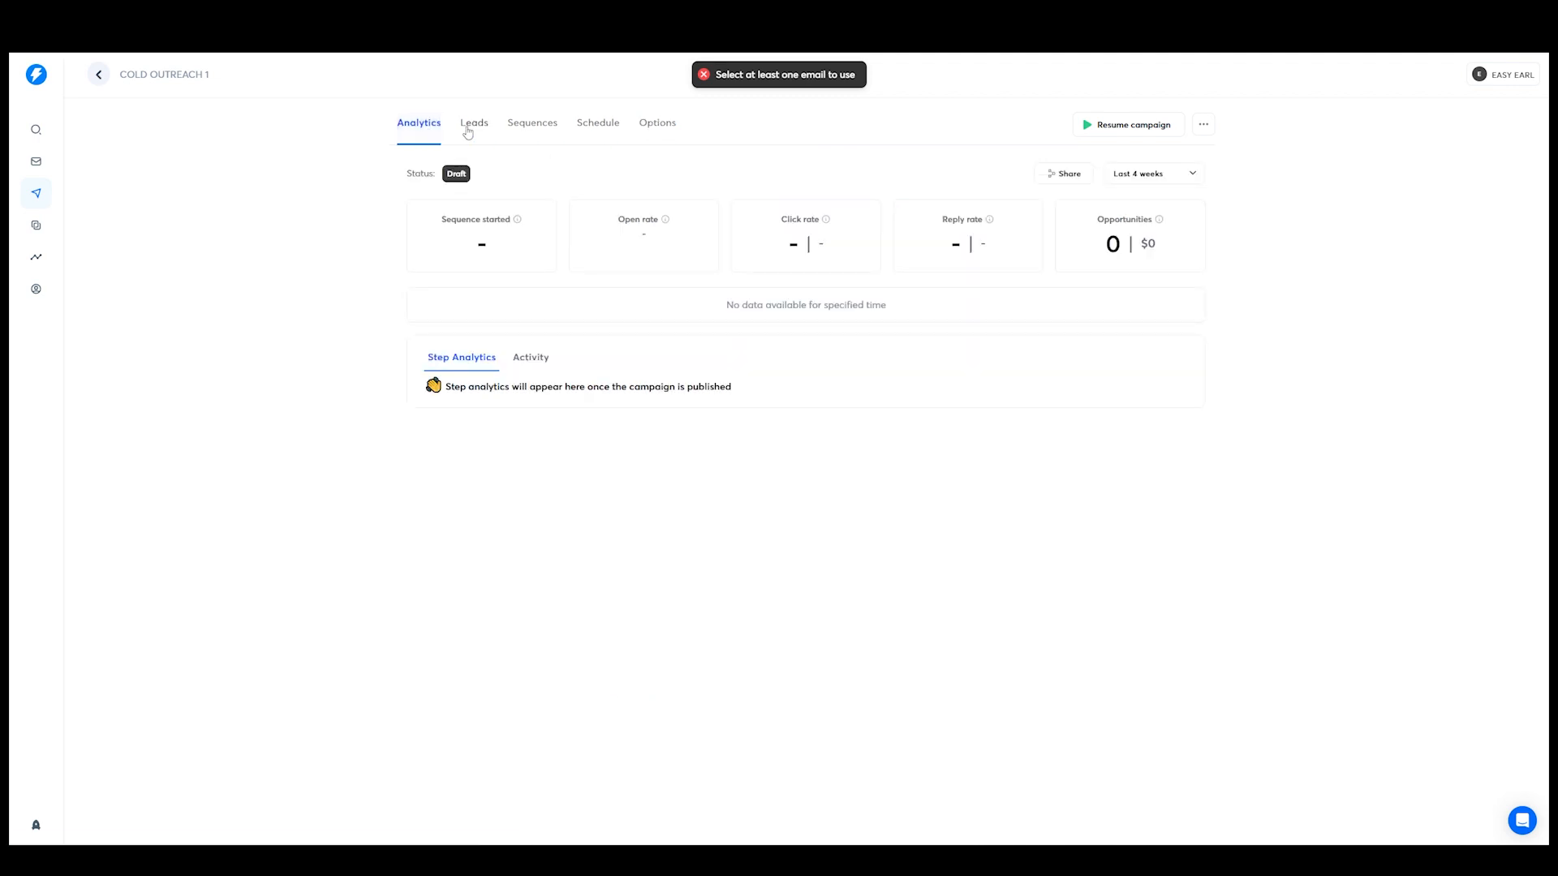
{"action": "left_click", "coordinate": [467, 128]}
{"action": "left_click", "coordinate": [417, 126]}
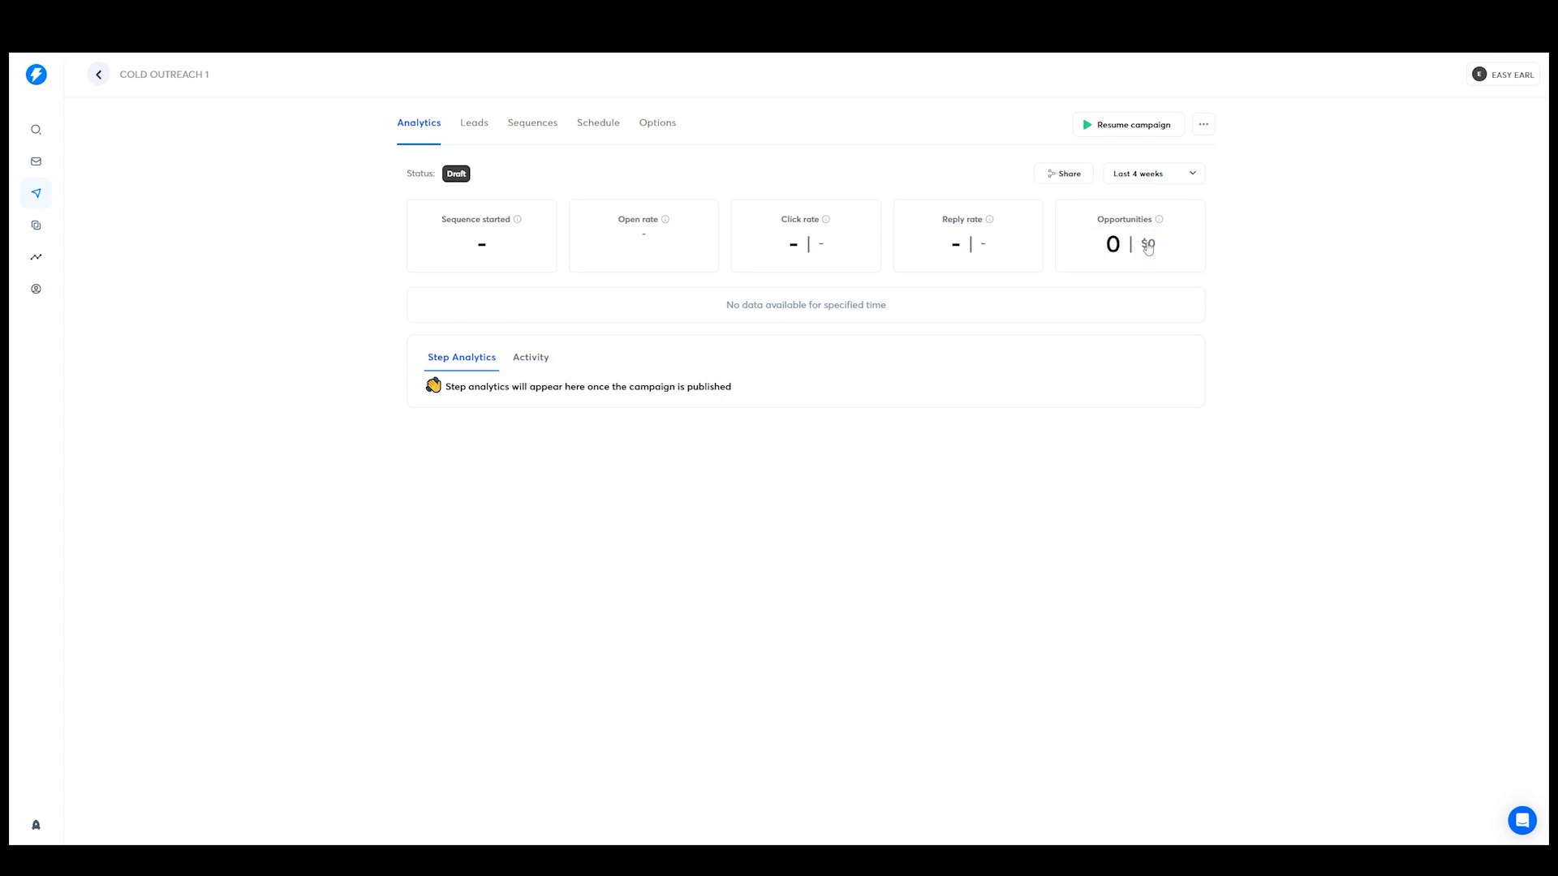
{"action": "left_click", "coordinate": [1151, 172]}
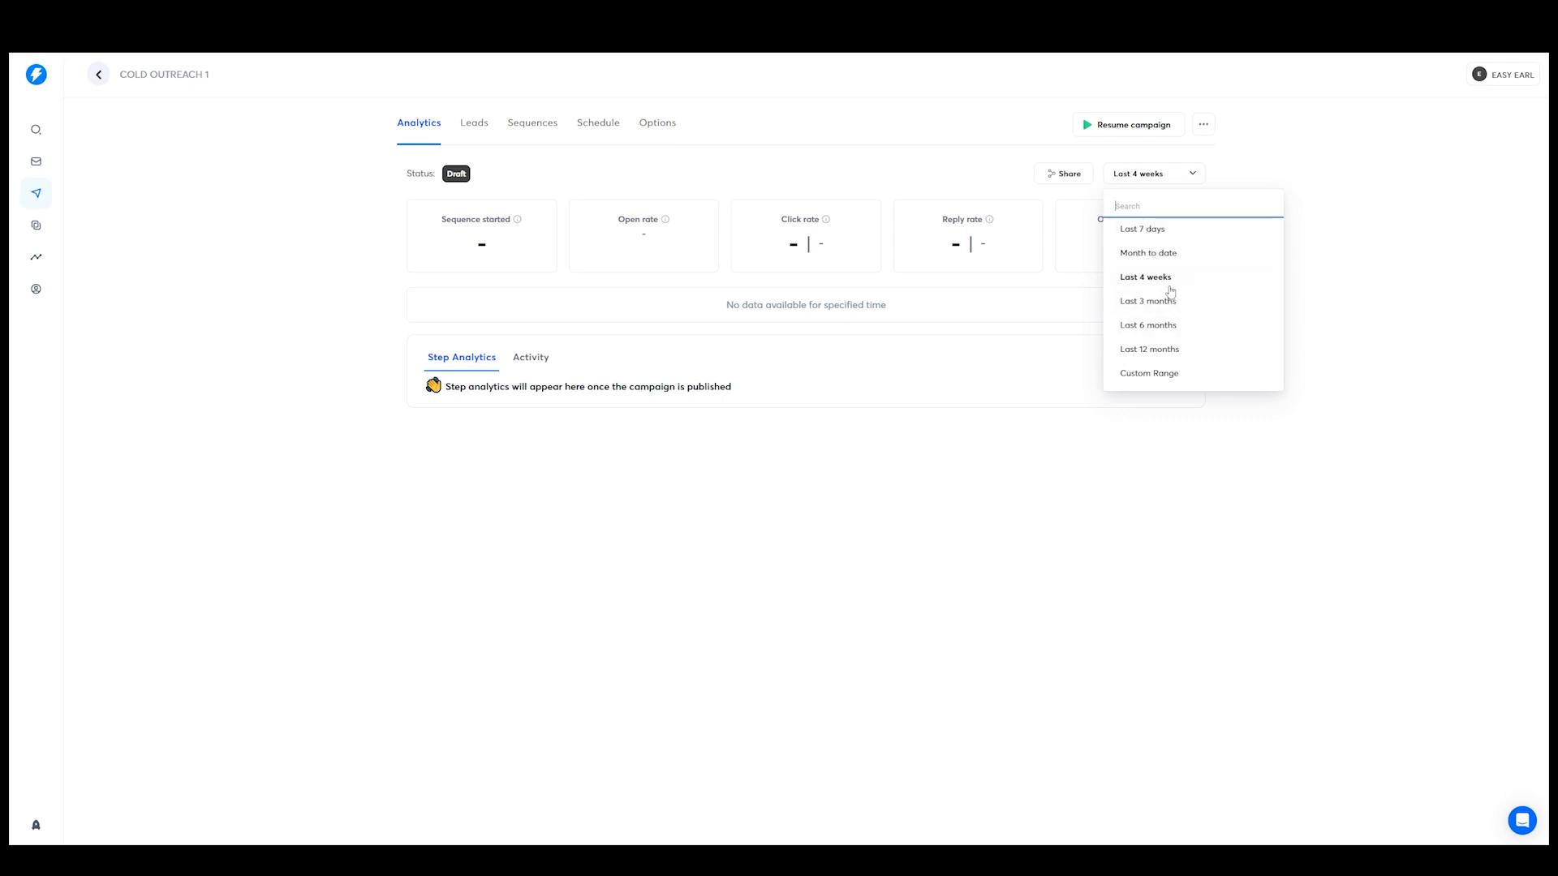
{"action": "left_click", "coordinate": [601, 402]}
{"action": "left_click", "coordinate": [530, 362]}
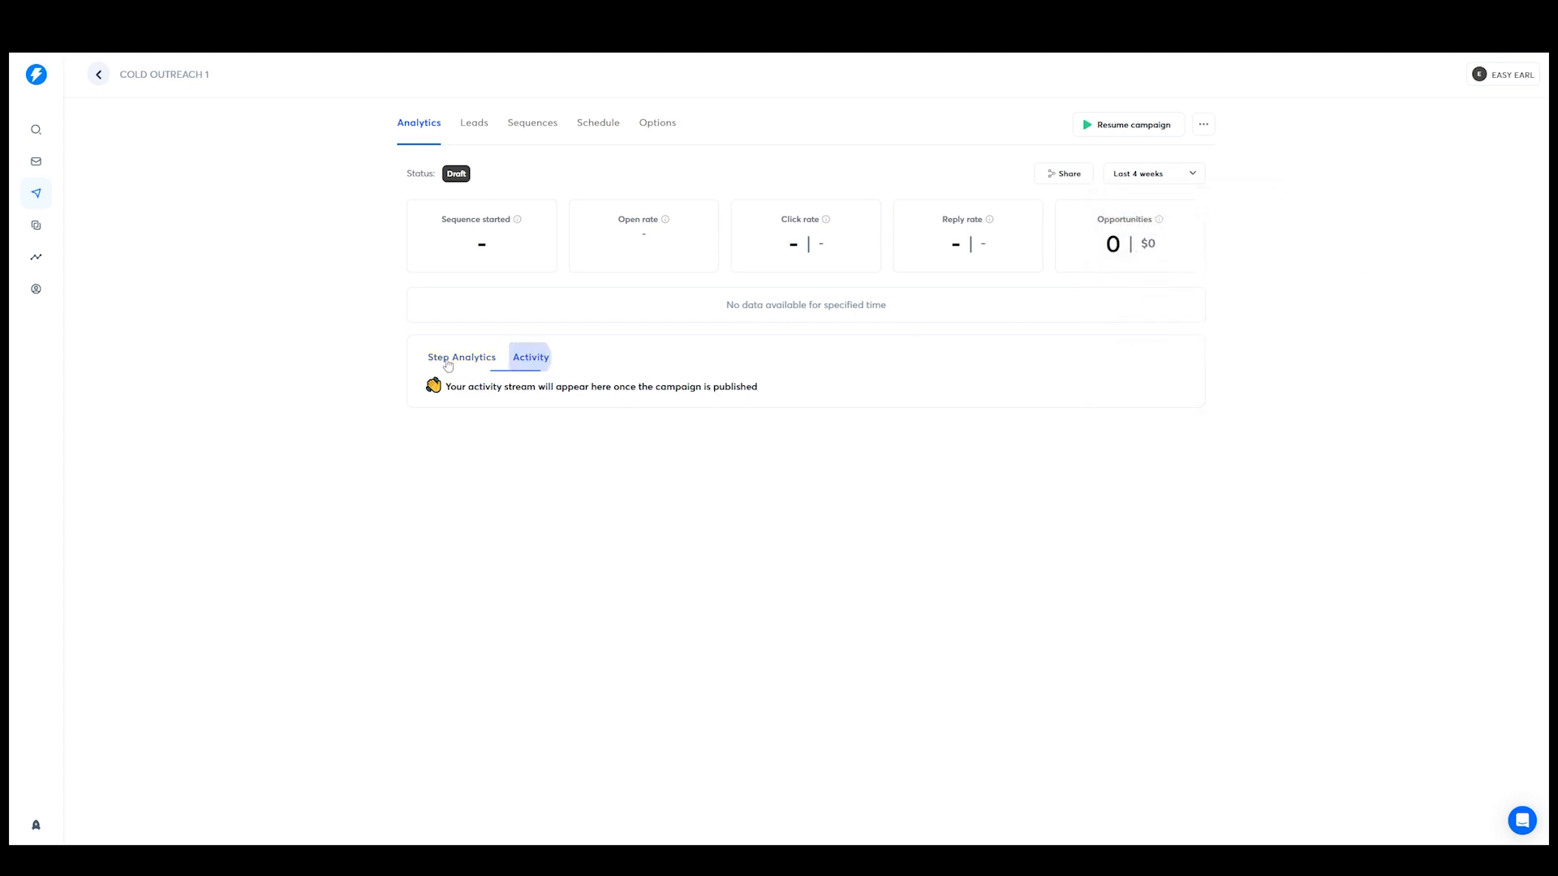
{"action": "left_click", "coordinate": [447, 364]}
{"action": "left_click", "coordinate": [543, 364]}
{"action": "left_click", "coordinate": [451, 362]}
{"action": "left_click", "coordinate": [533, 362]}
{"action": "left_click", "coordinate": [461, 363]}
{"action": "left_click", "coordinate": [1204, 128]}
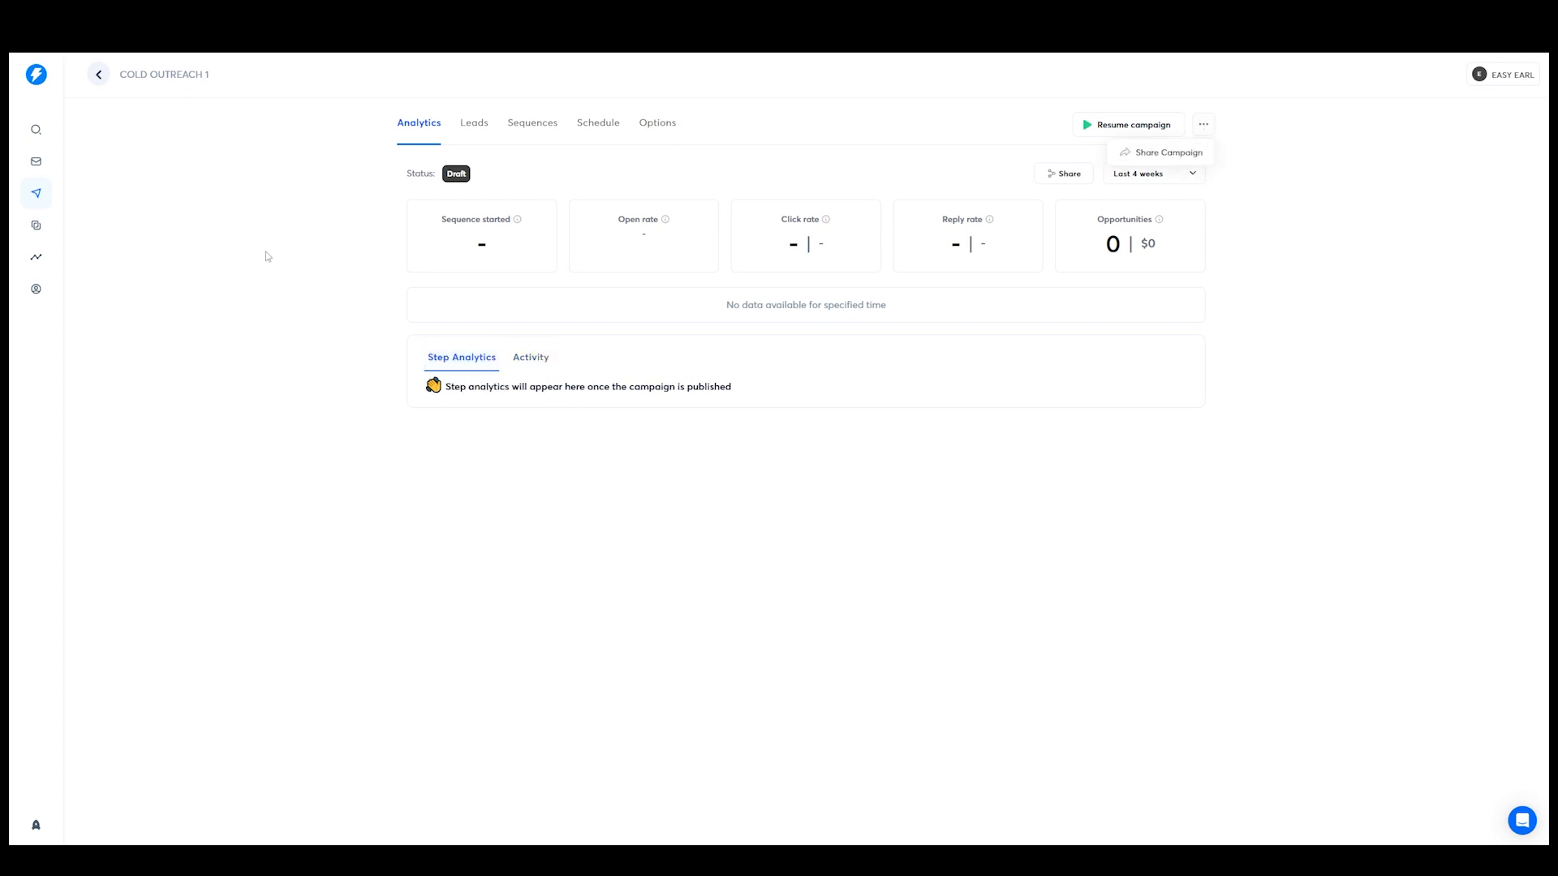
Step: Explore the Unibox, examining its campaign, inbox and additional mail filters as well as the CRM view
{"action": "left_click", "coordinate": [36, 225]}
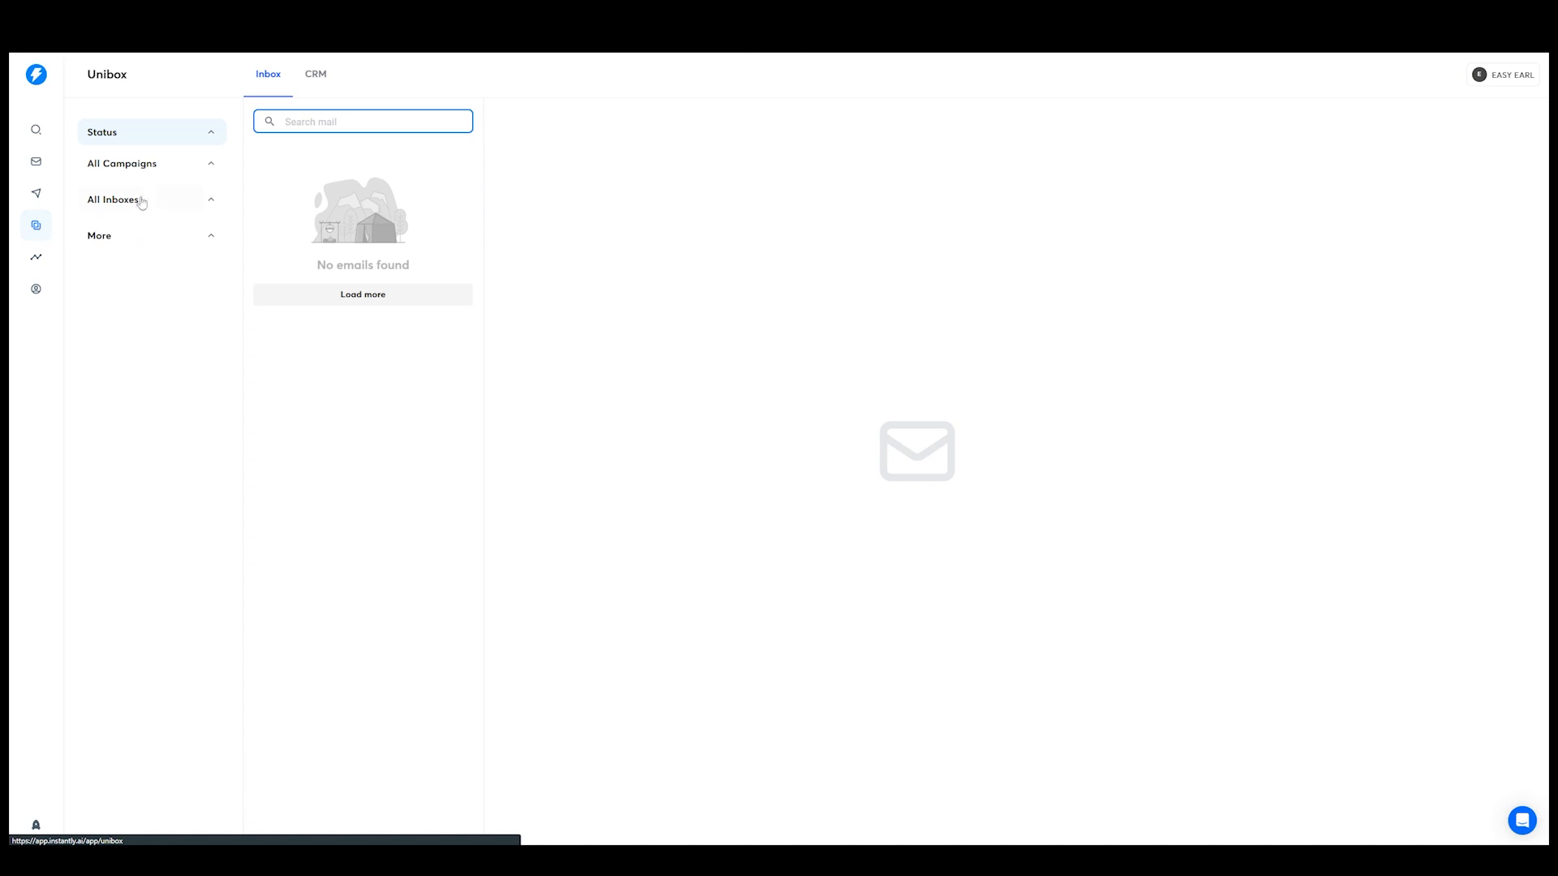
{"action": "left_click", "coordinate": [160, 163]}
{"action": "left_click", "coordinate": [160, 163]}
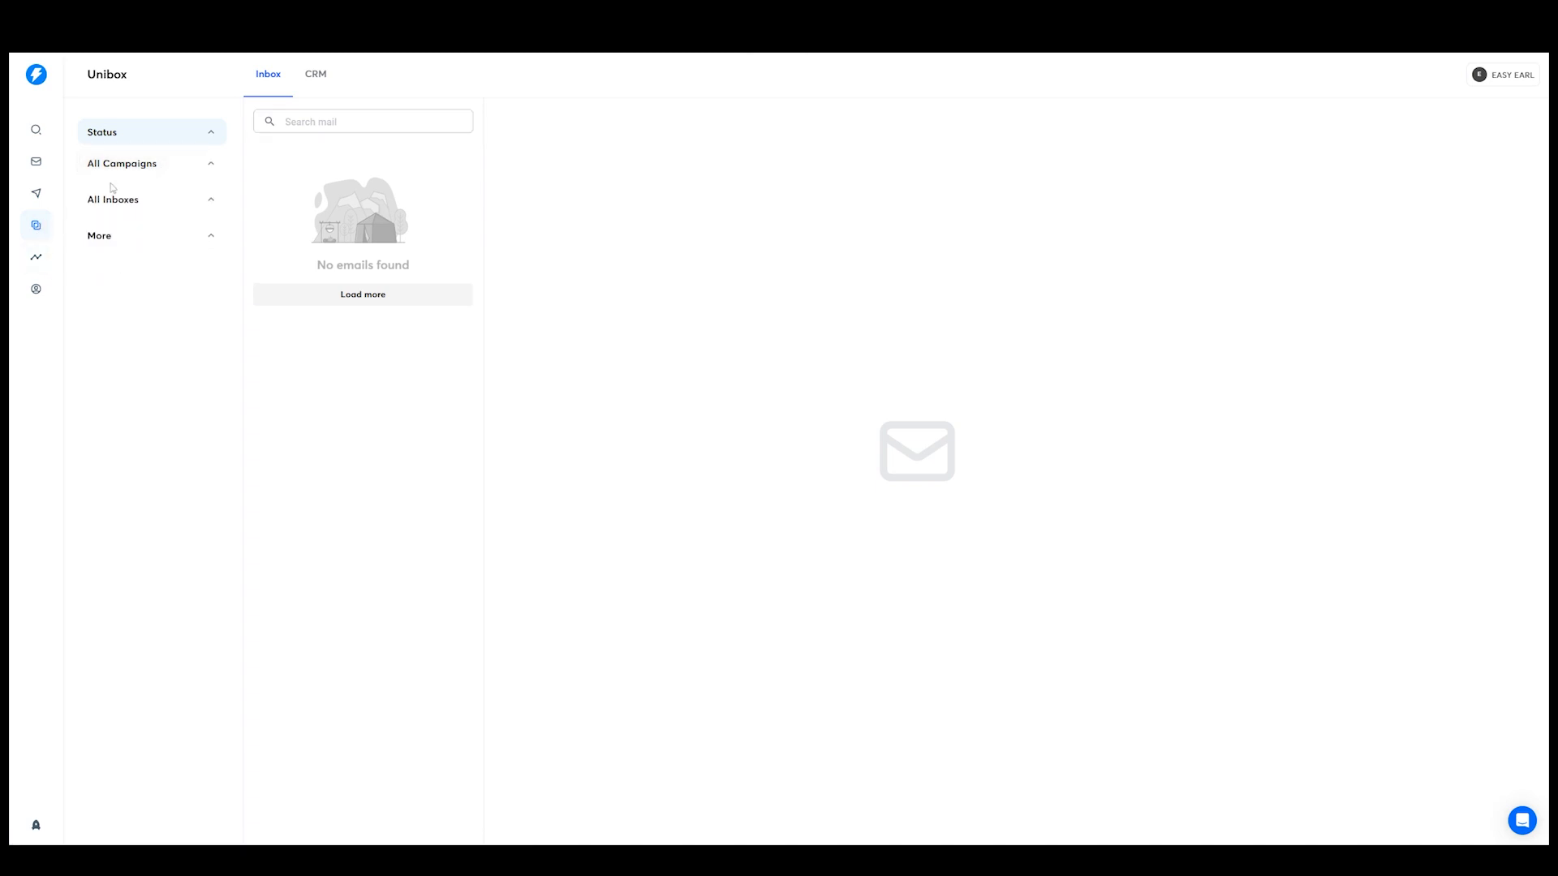
{"action": "left_click", "coordinate": [172, 170]}
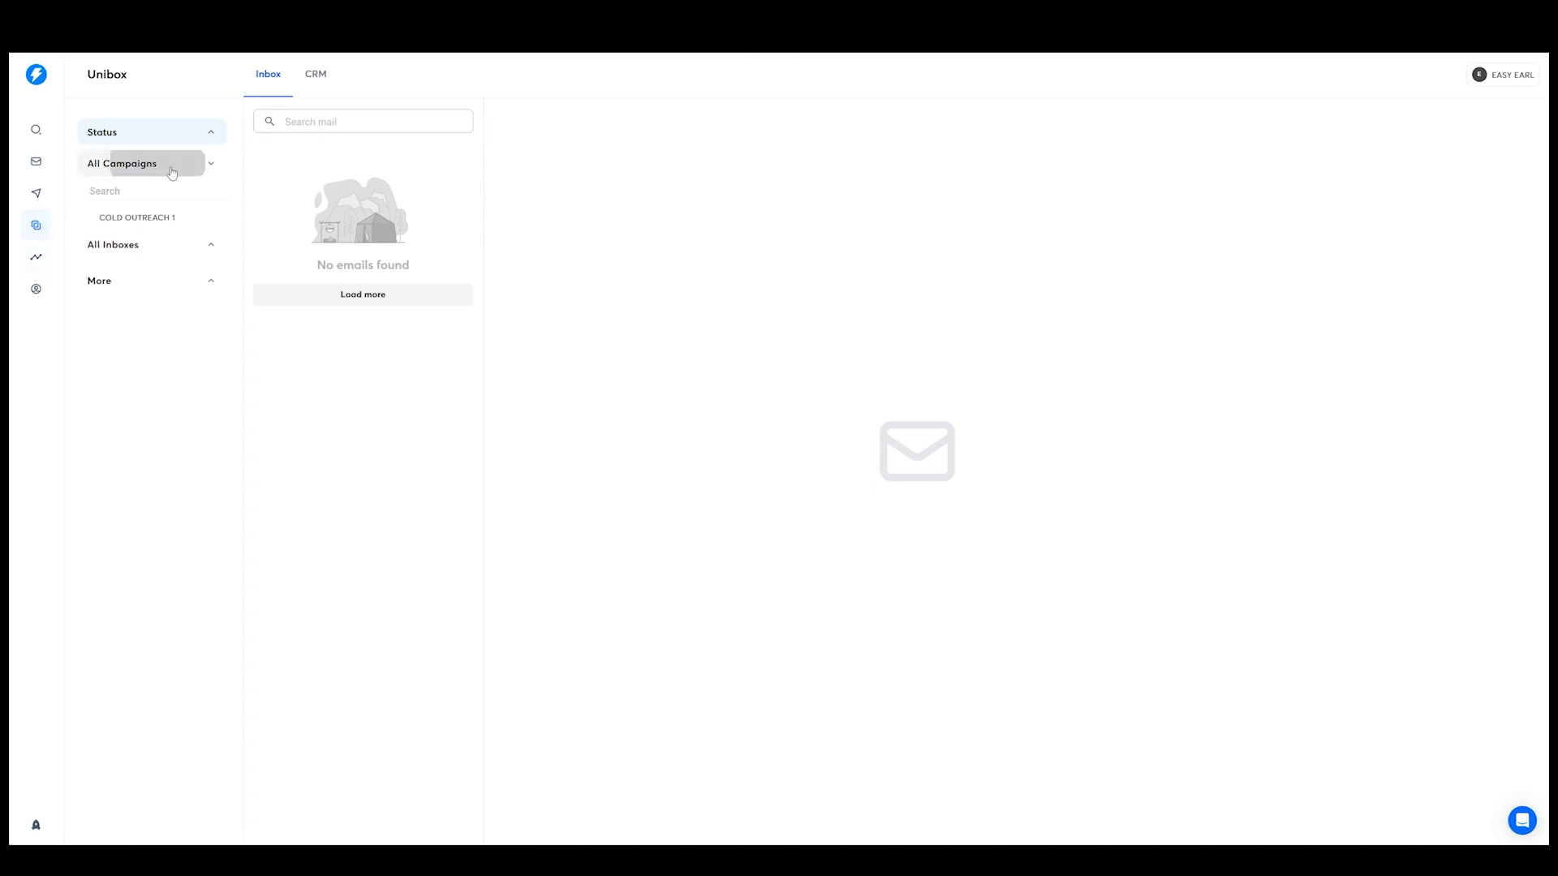
{"action": "left_click", "coordinate": [158, 163]}
{"action": "left_click", "coordinate": [153, 203]}
{"action": "left_click", "coordinate": [153, 202]}
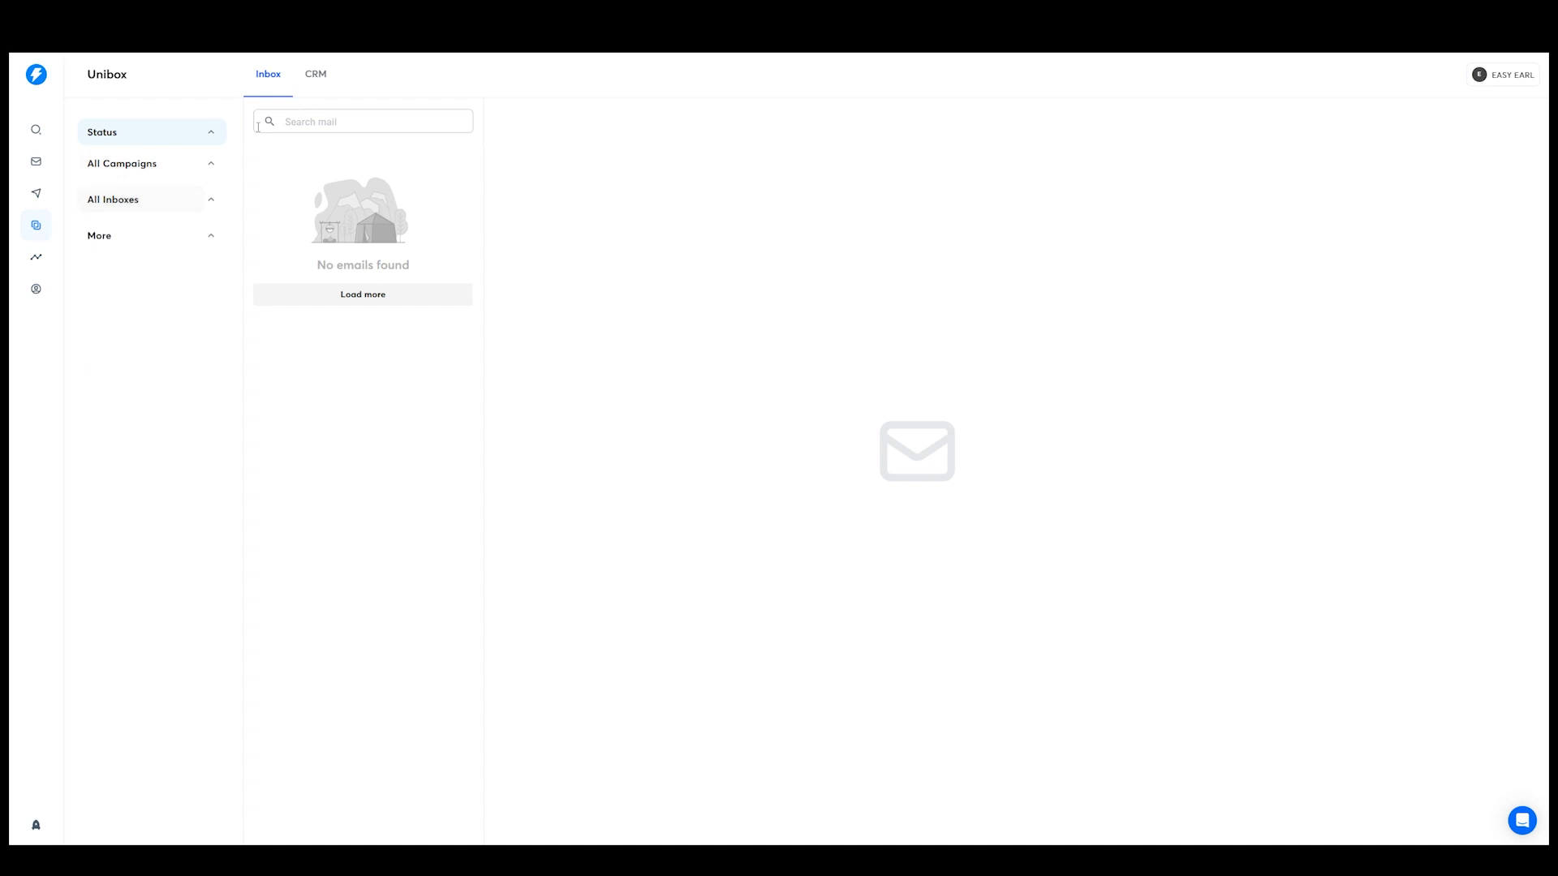
{"action": "left_click", "coordinate": [316, 74]}
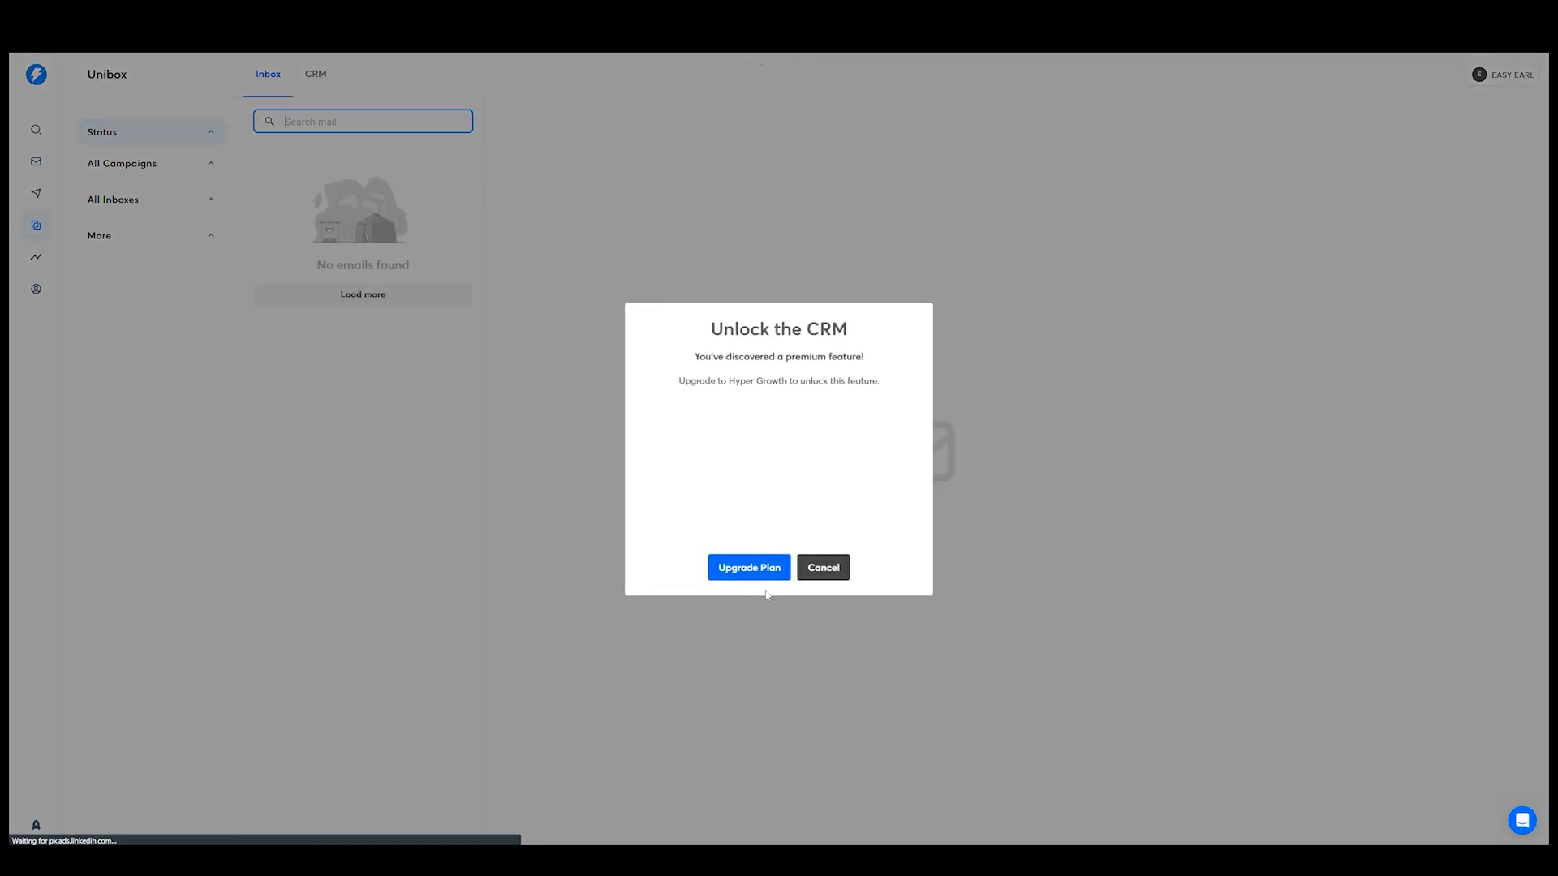
{"action": "left_click", "coordinate": [825, 569]}
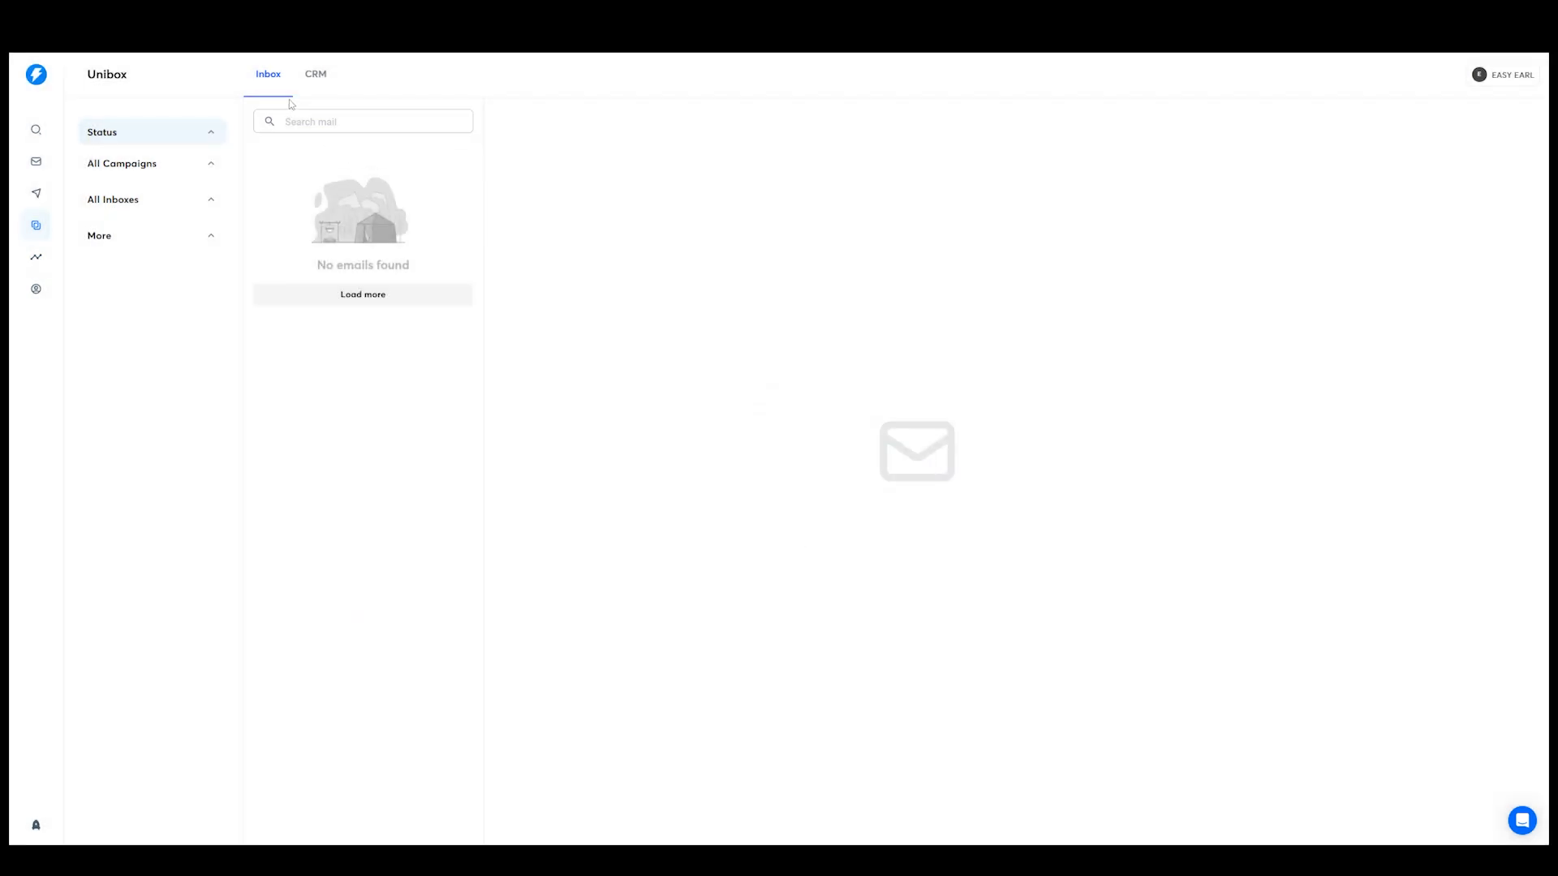
{"action": "left_click", "coordinate": [186, 240]}
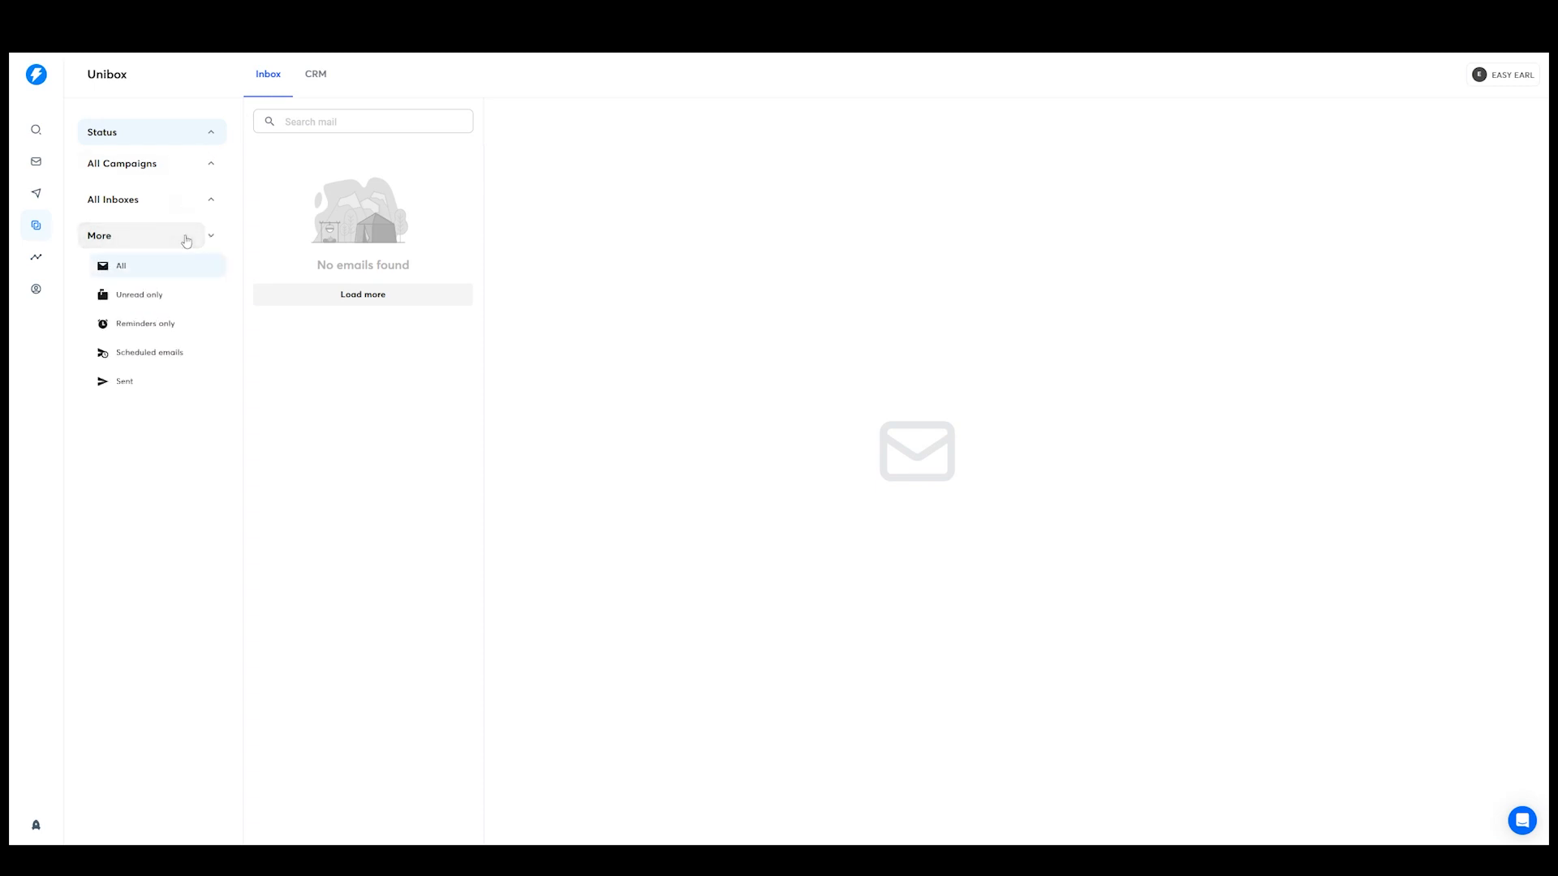
Step: Look over the account-wide analytics and the Lead Management page, including its option to create a list
{"action": "left_click", "coordinate": [35, 256]}
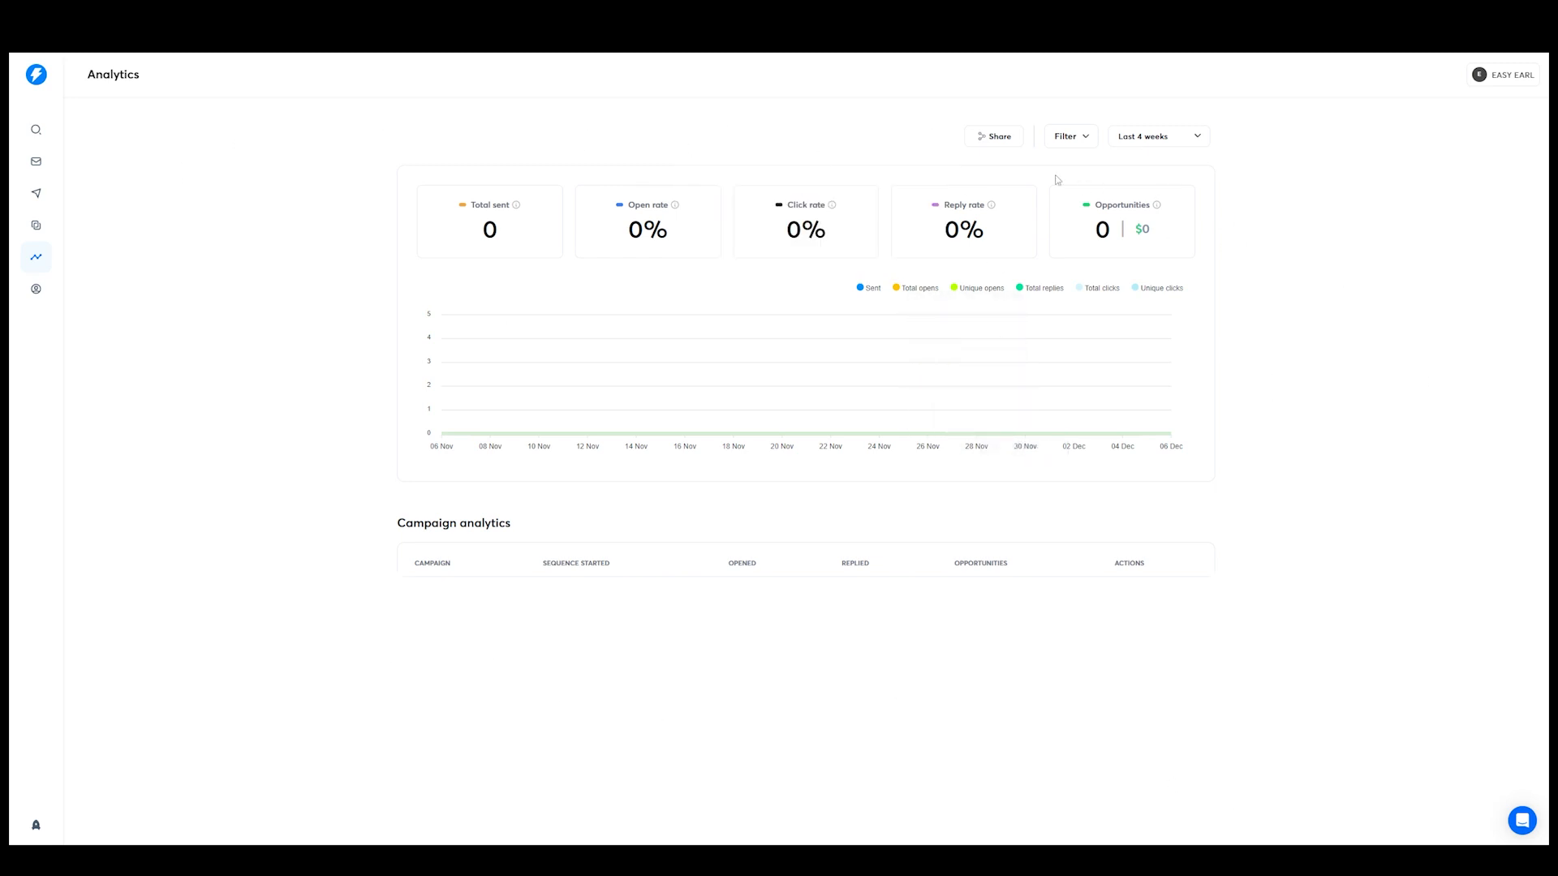
{"action": "left_click", "coordinate": [36, 289]}
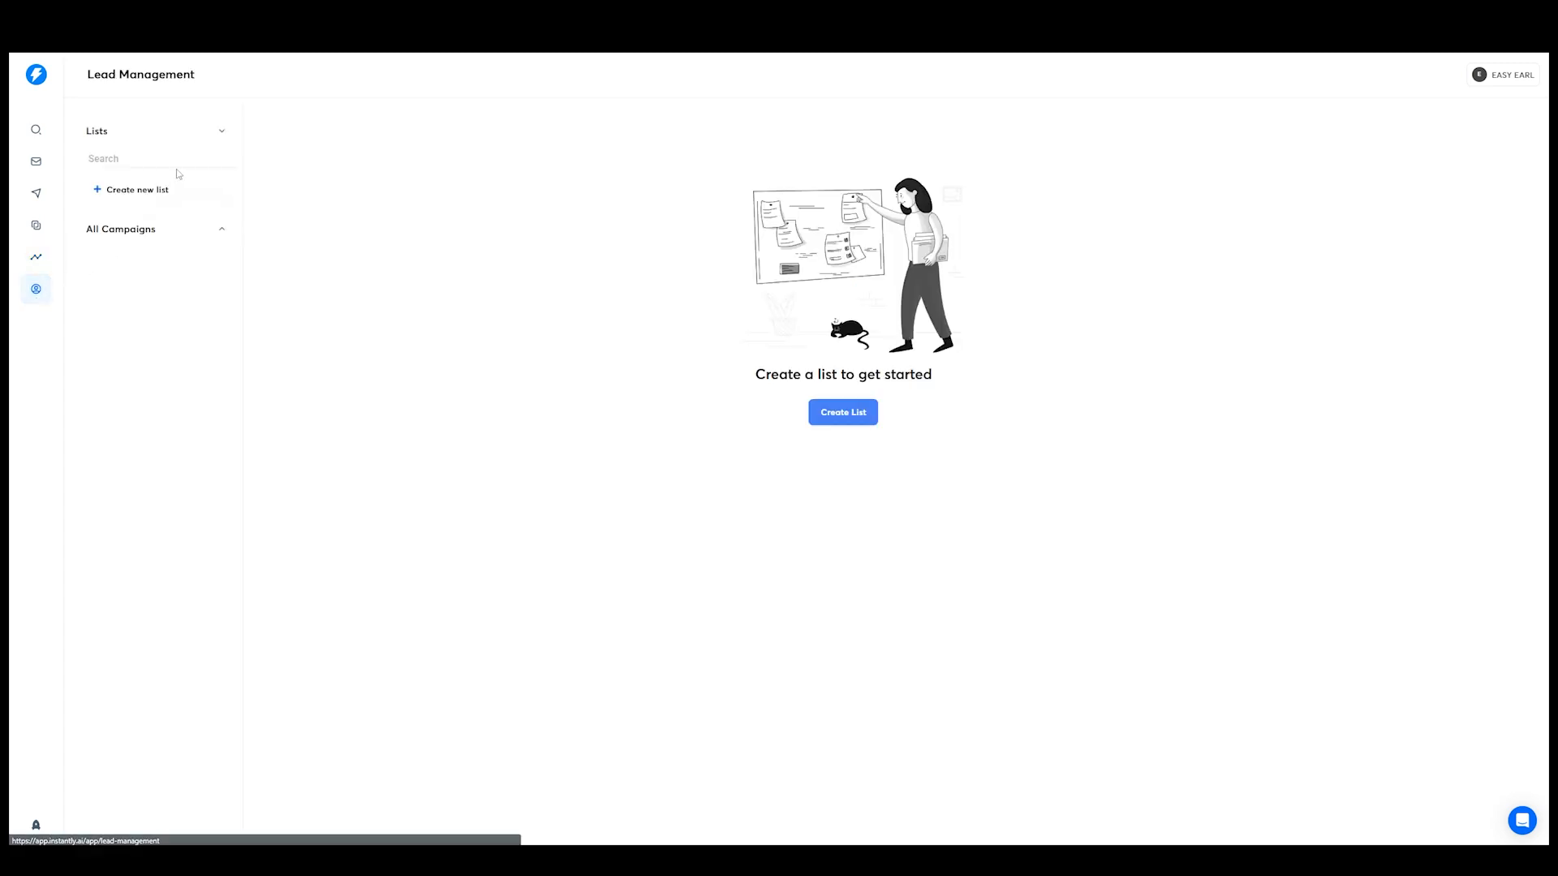
{"action": "left_click", "coordinate": [842, 414]}
{"action": "left_click", "coordinate": [819, 487]}
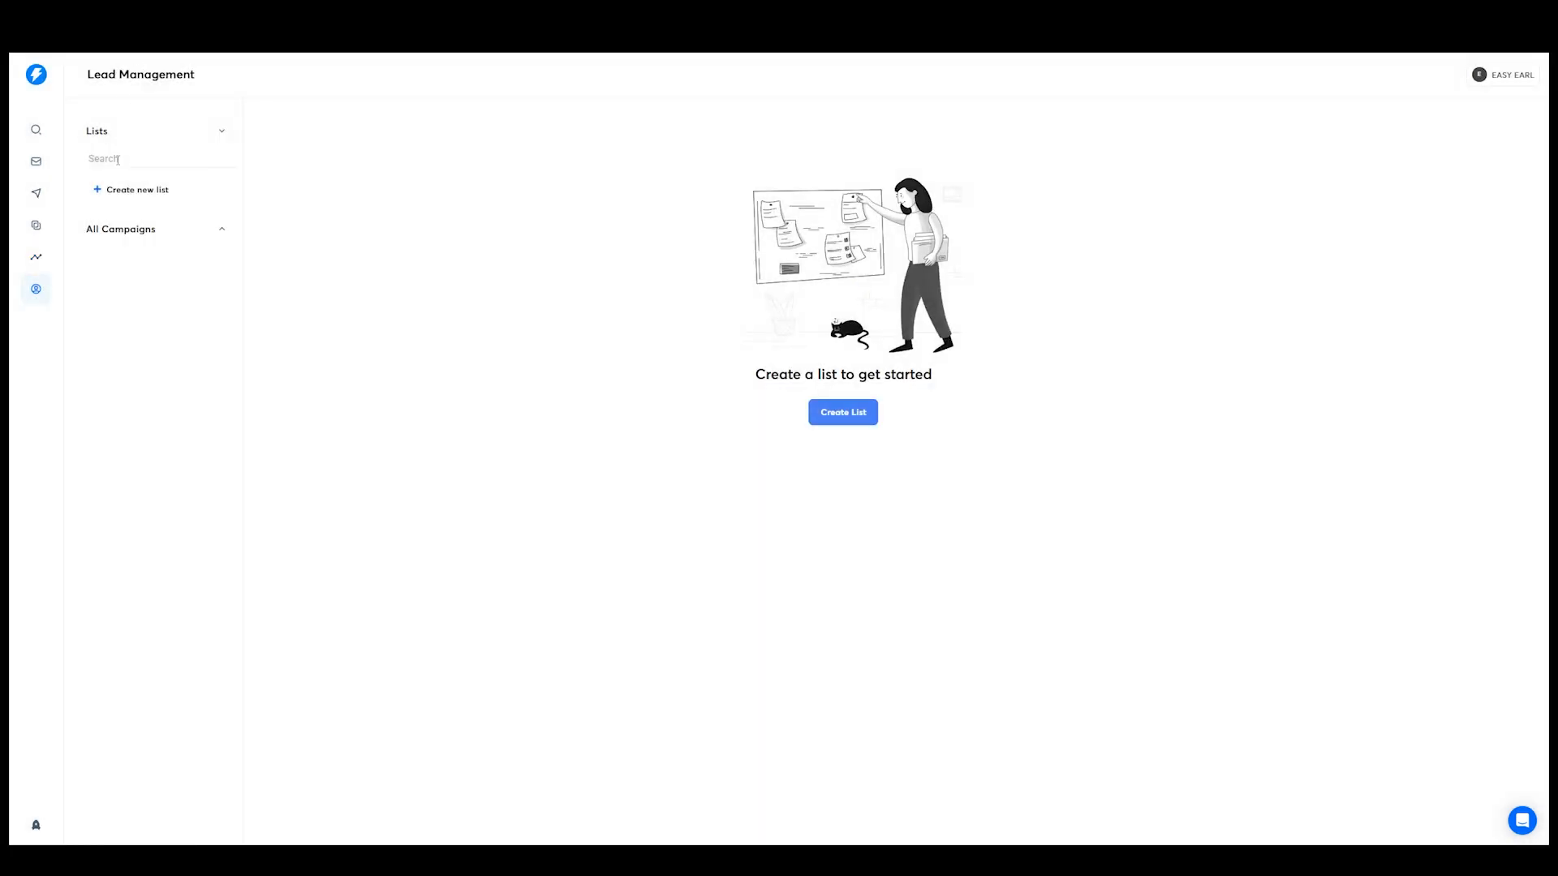